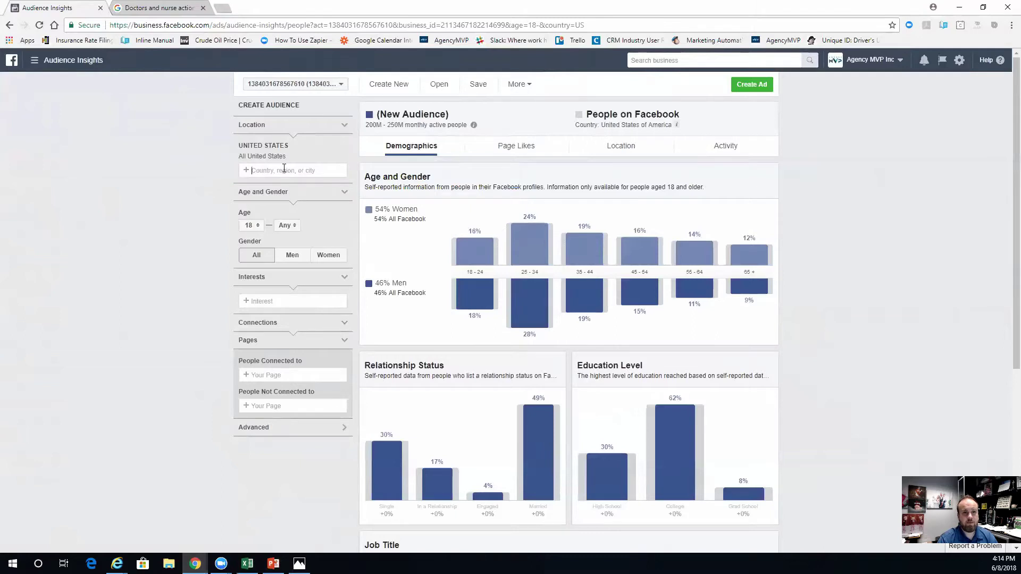
- Add Dallas, Texas and Tarrant as the audience locations
left_click(284, 169)
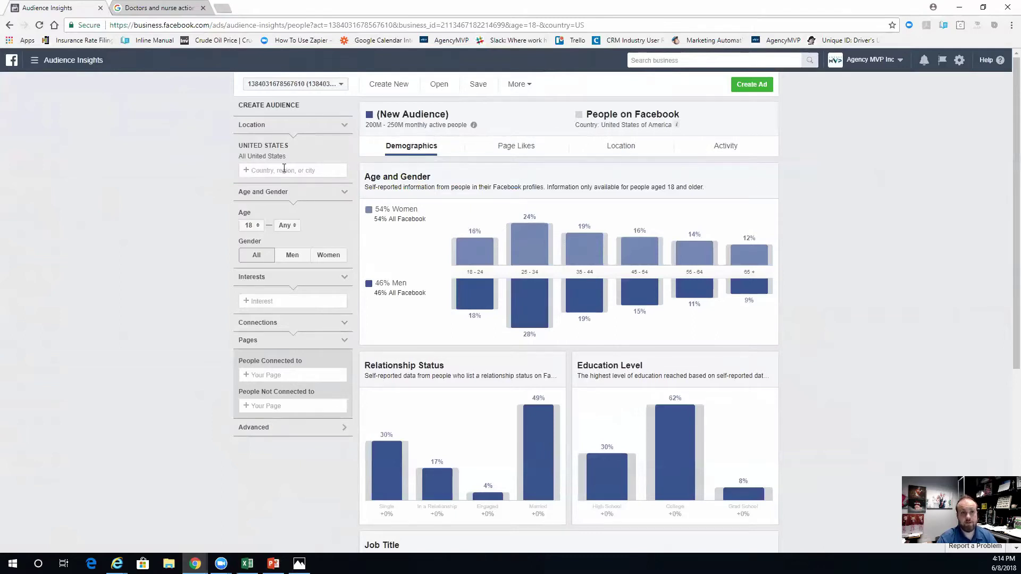
type("D")
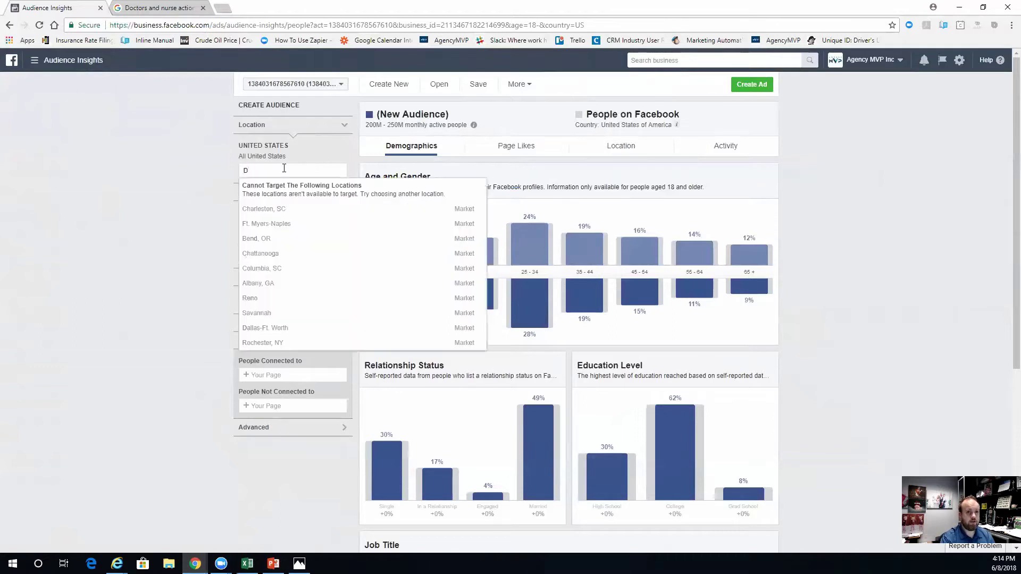
type("allas county")
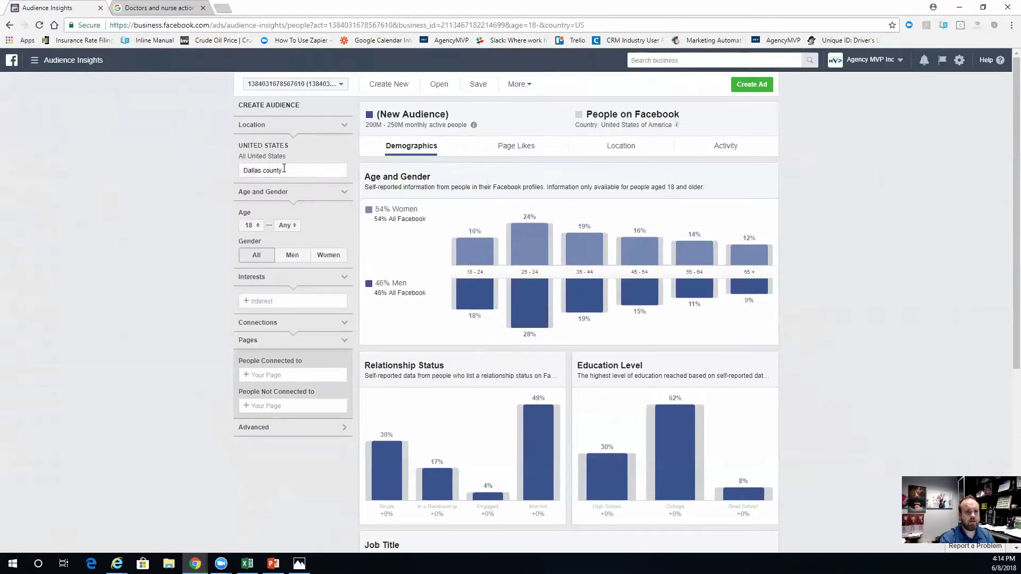
key("ctrl+a")
type("Da")
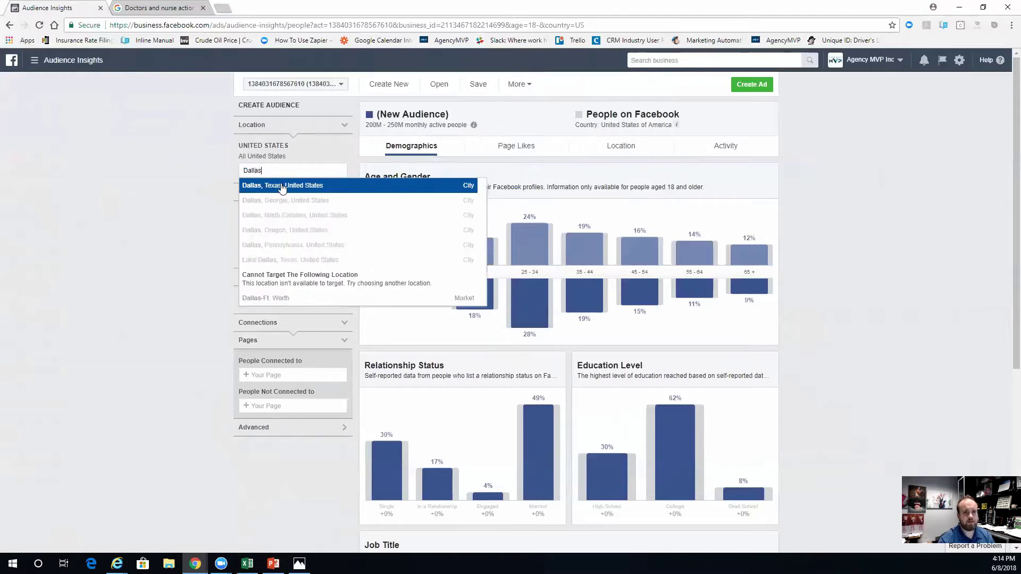
left_click(282, 184)
type("Tarrant")
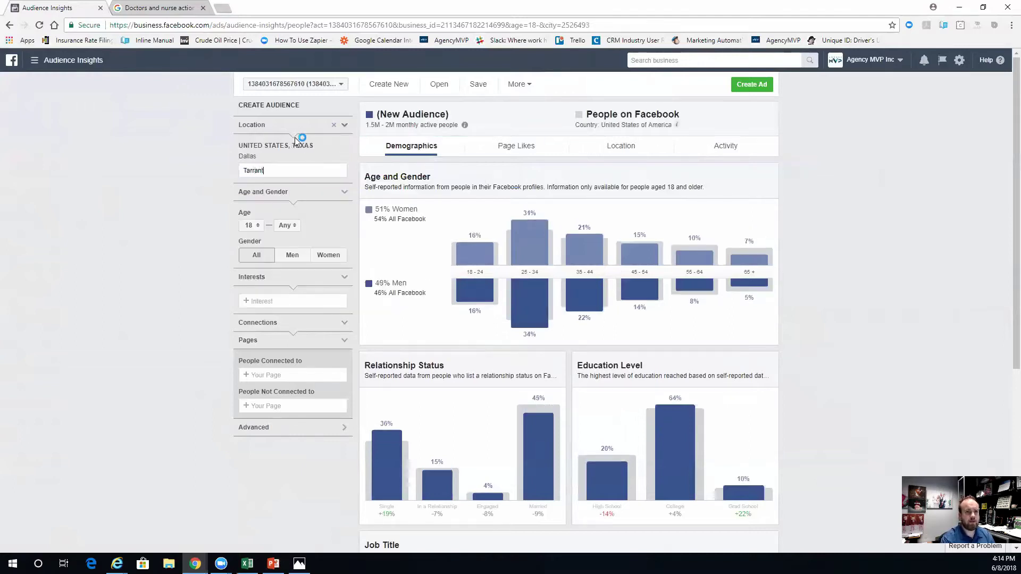
left_click(275, 185)
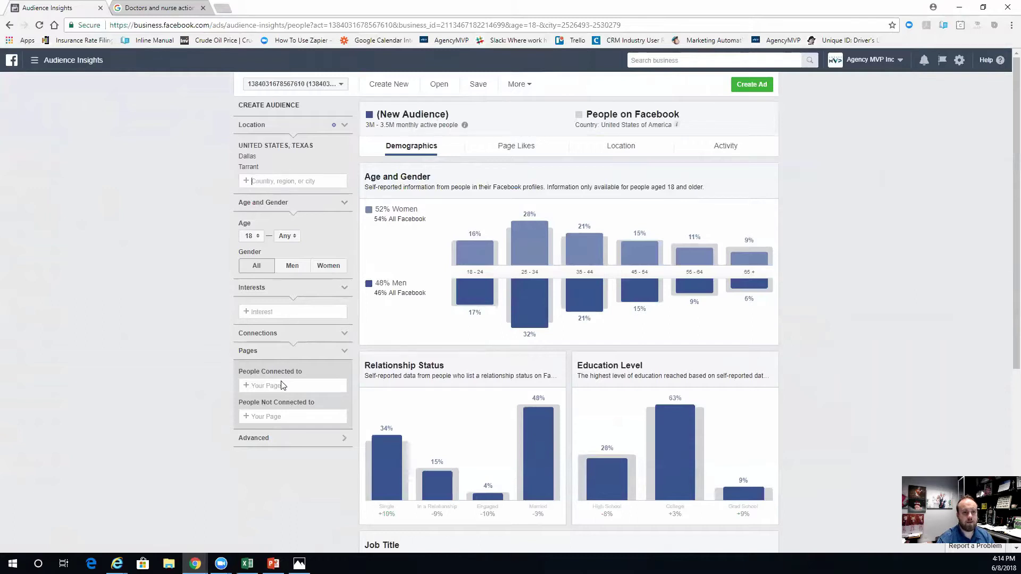
- Add the job title Healthcare and Medical Services to the audience's advanced work filters
left_click(261, 438)
scroll(296, 441, "down", 1)
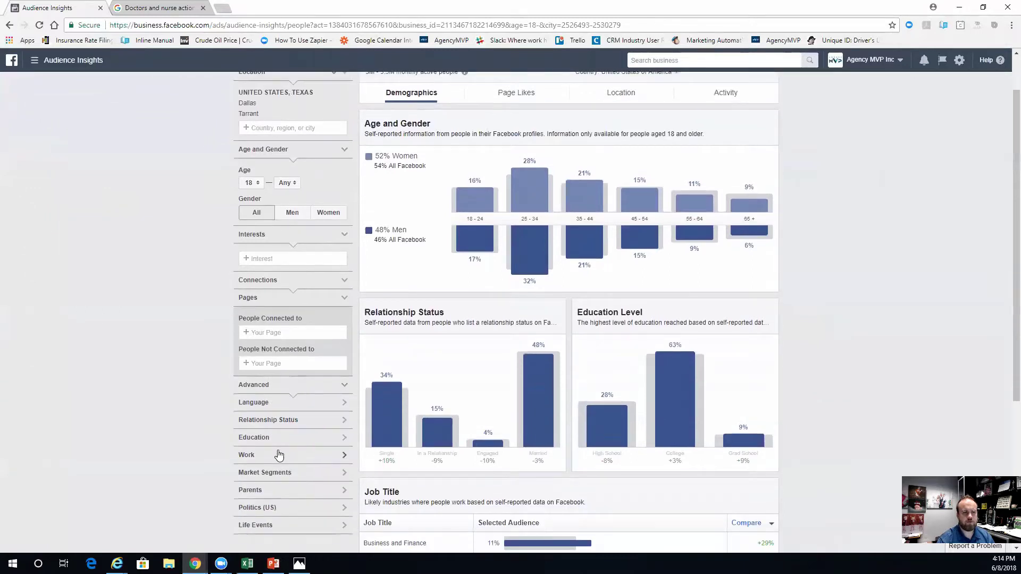
left_click(277, 455)
type("health")
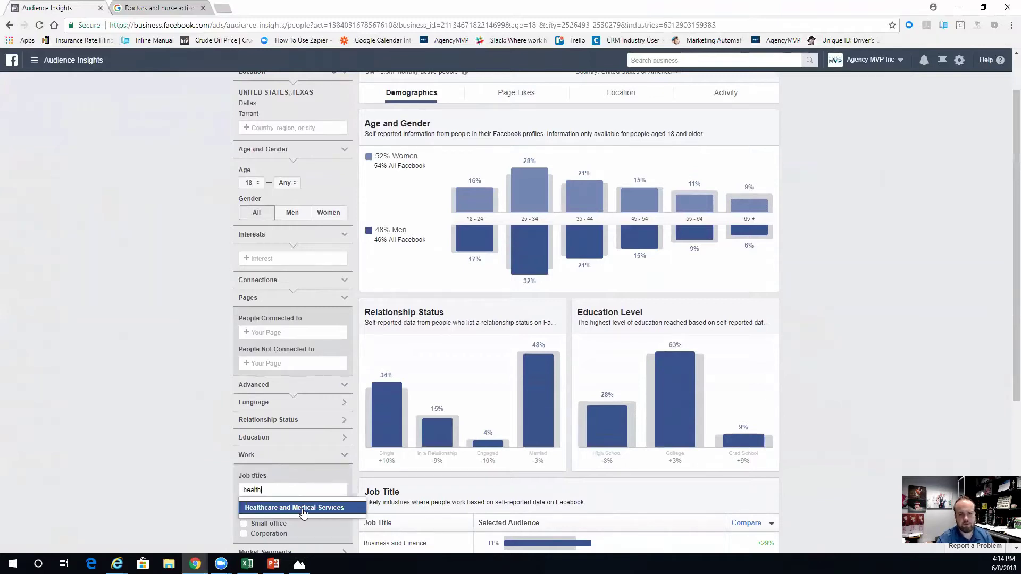
left_click(302, 509)
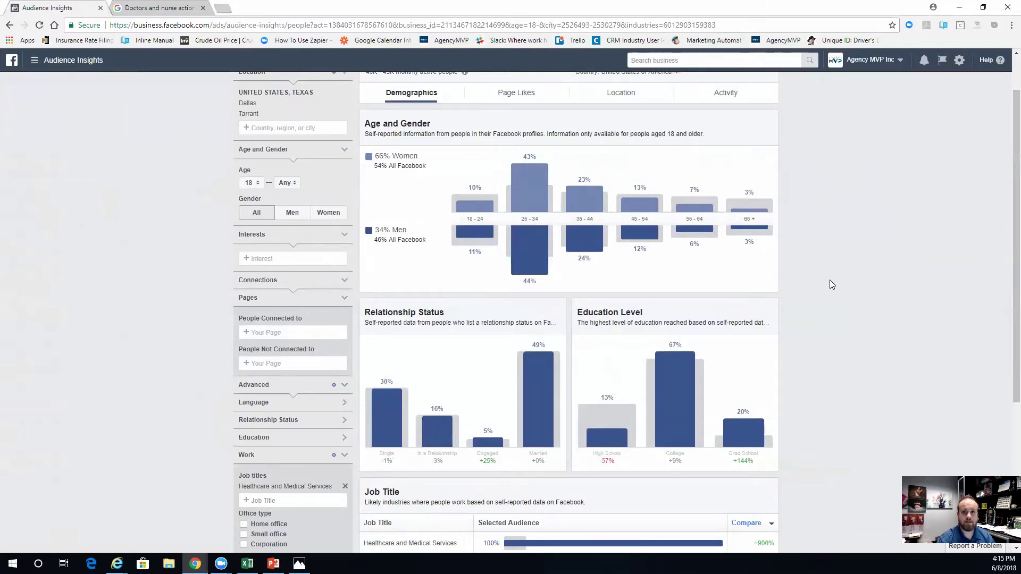
- Show the audience's activity data and examine the ads clicked, posts liked and comments figures
left_click(724, 98)
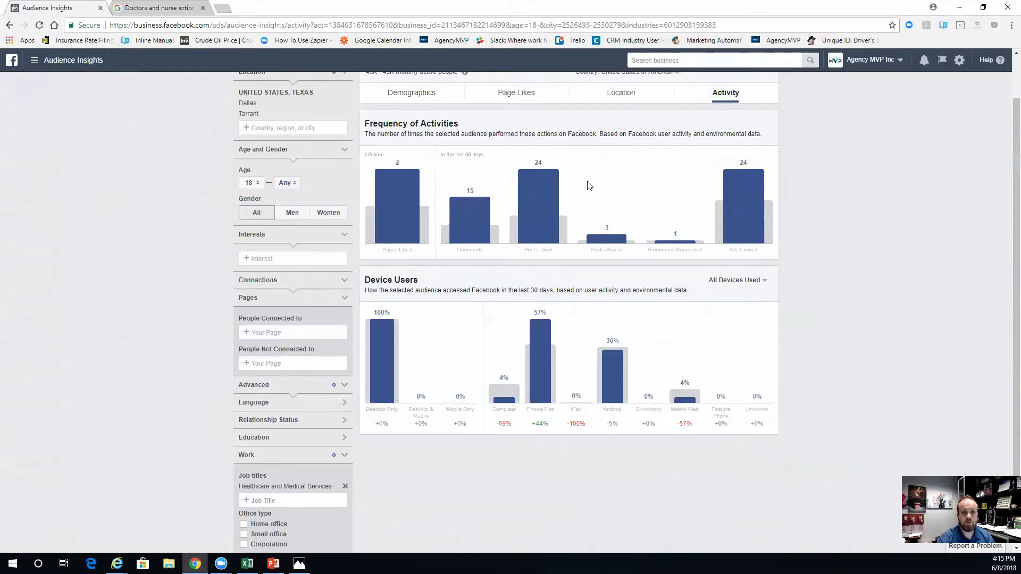
mouse_move(740, 237)
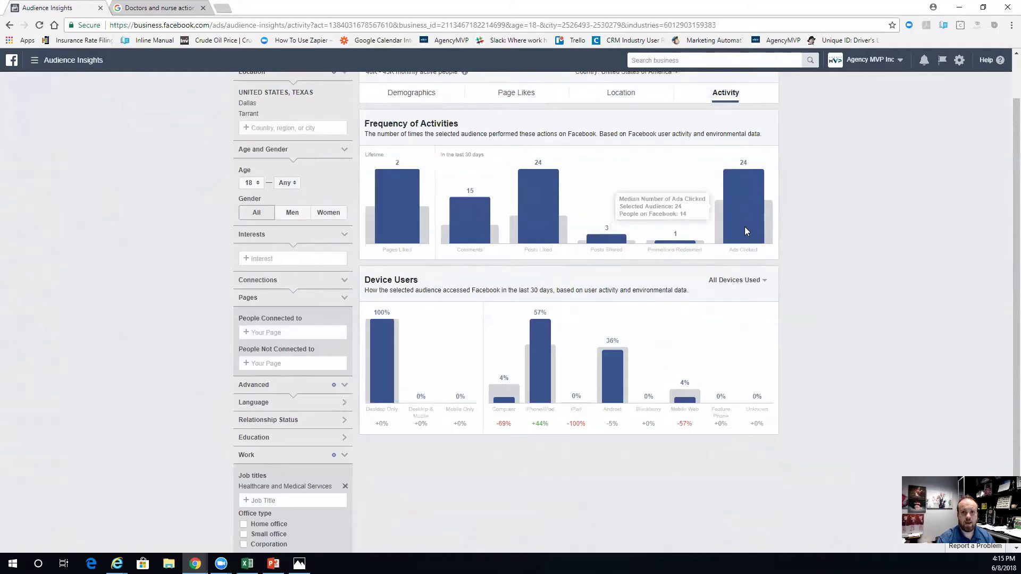
mouse_move(520, 198)
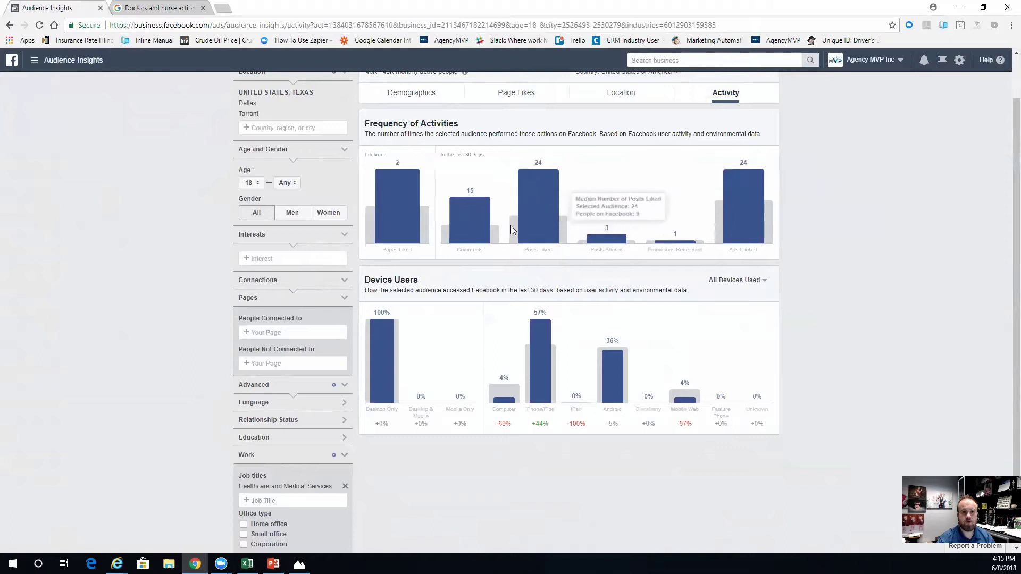
mouse_move(475, 217)
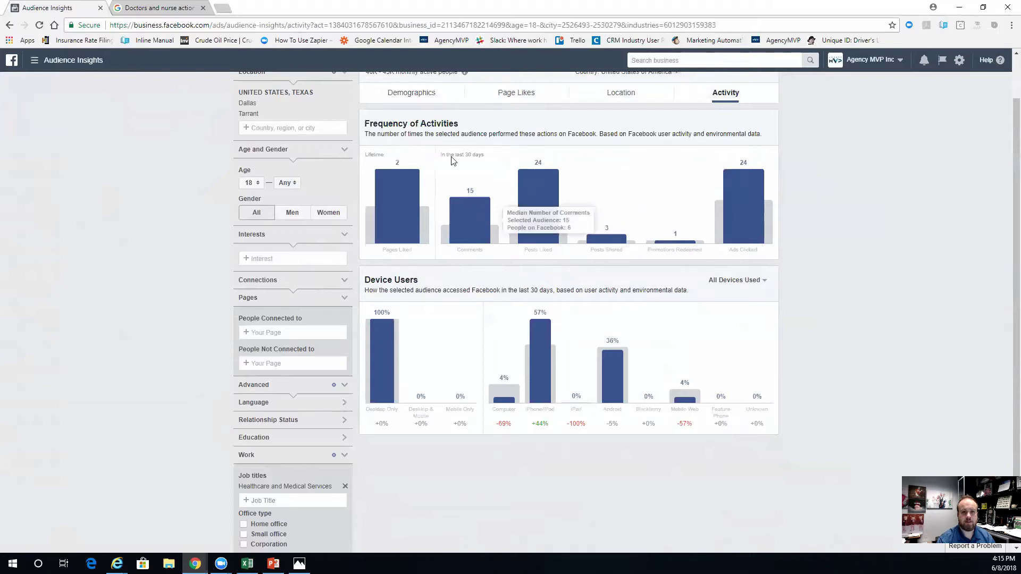
scroll(462, 203, "up", 1)
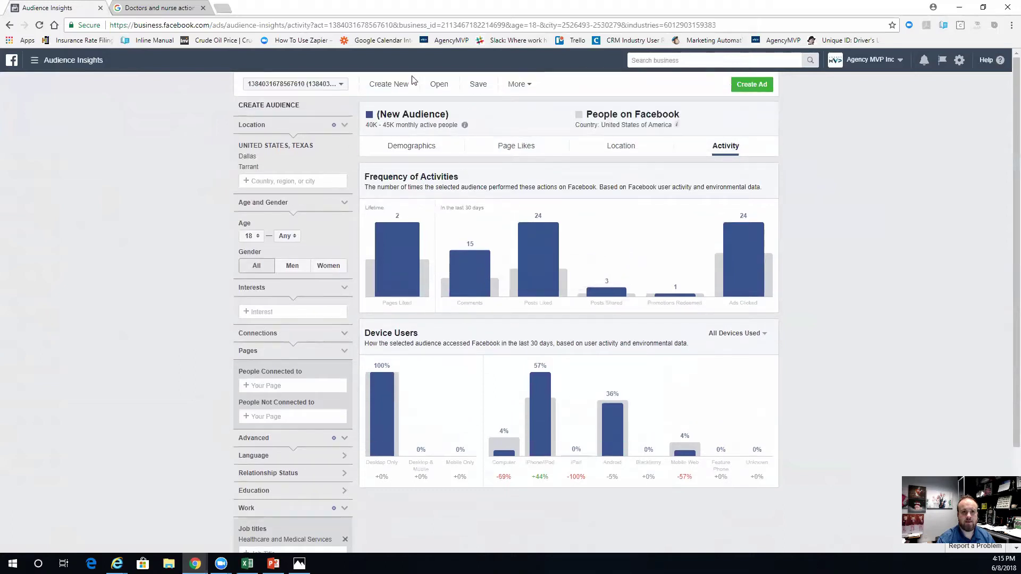
mouse_move(741, 281)
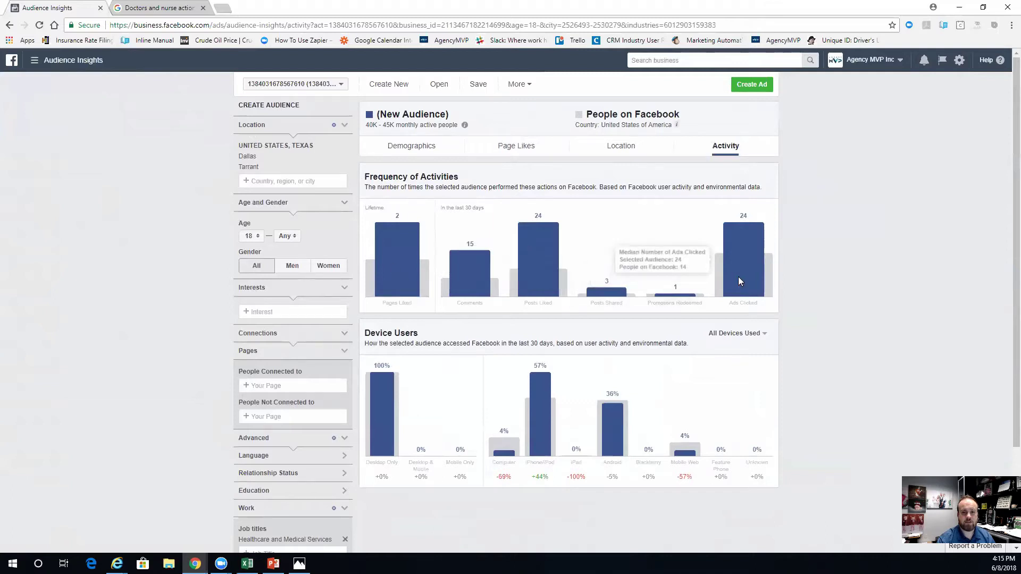
- Switch the Device Users chart to Primary Devices and inspect its mobile web and mobile-only bars
scroll(659, 269, "down", 1)
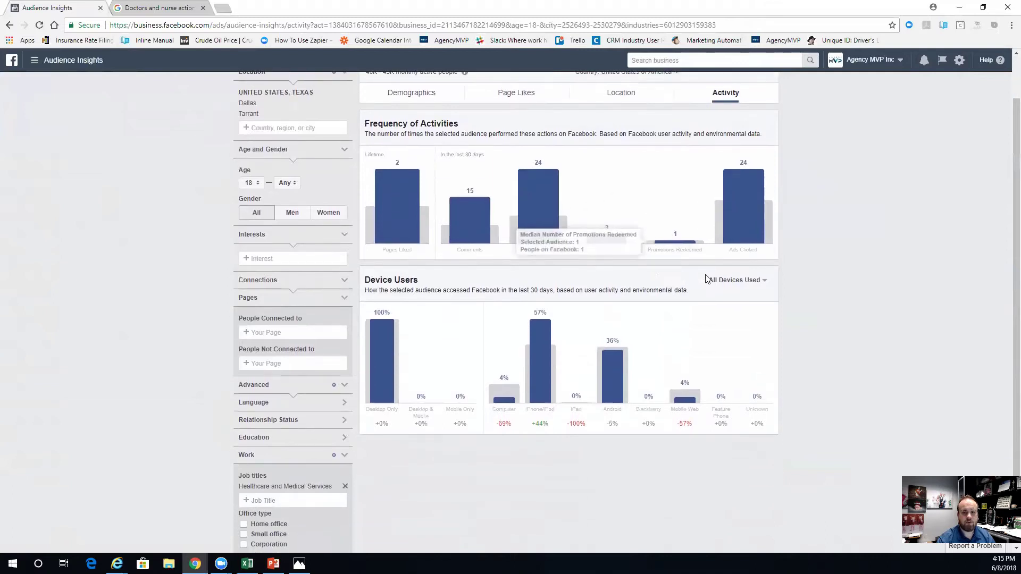
left_click(735, 280)
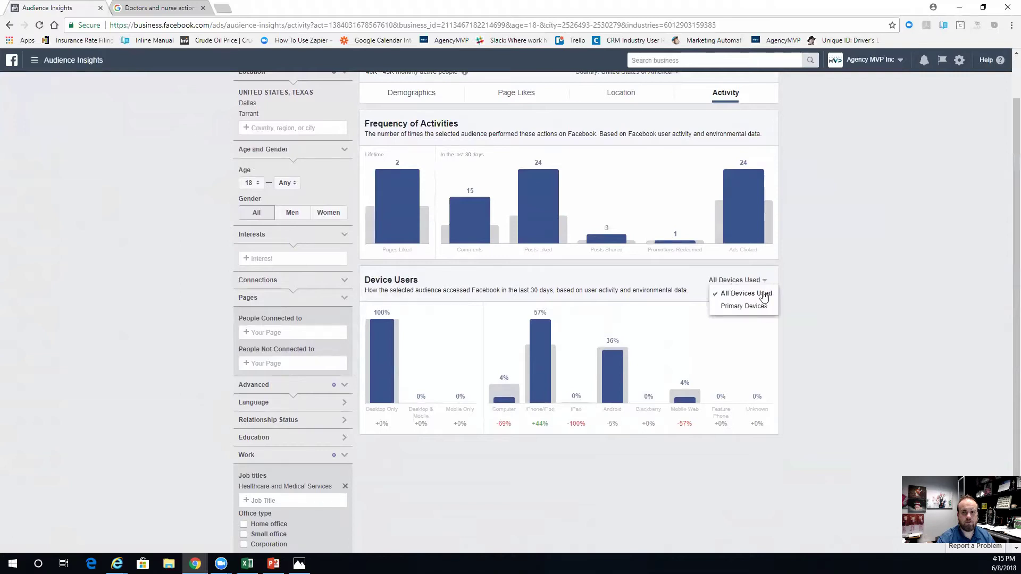
left_click(750, 307)
mouse_move(686, 381)
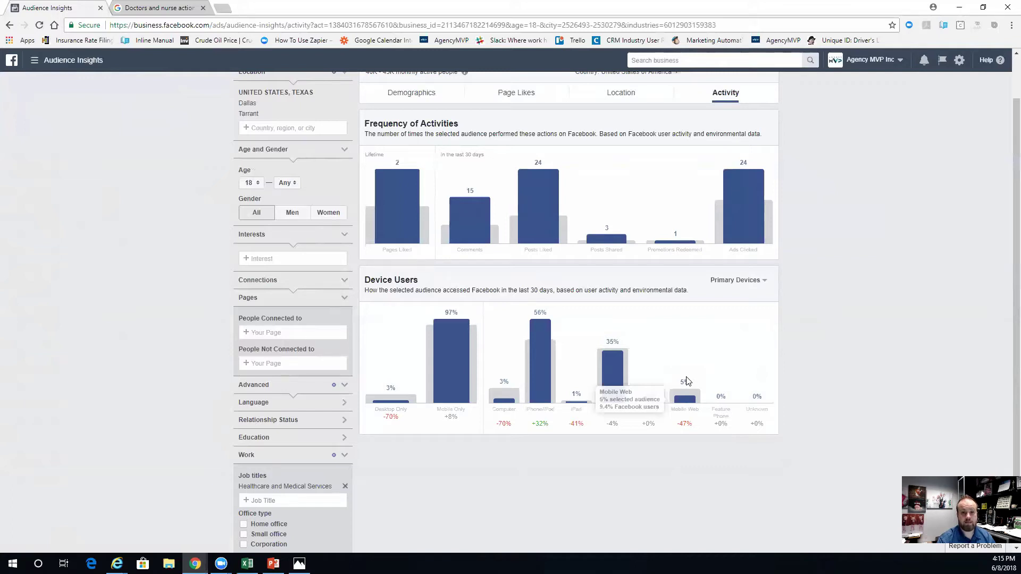
mouse_move(451, 319)
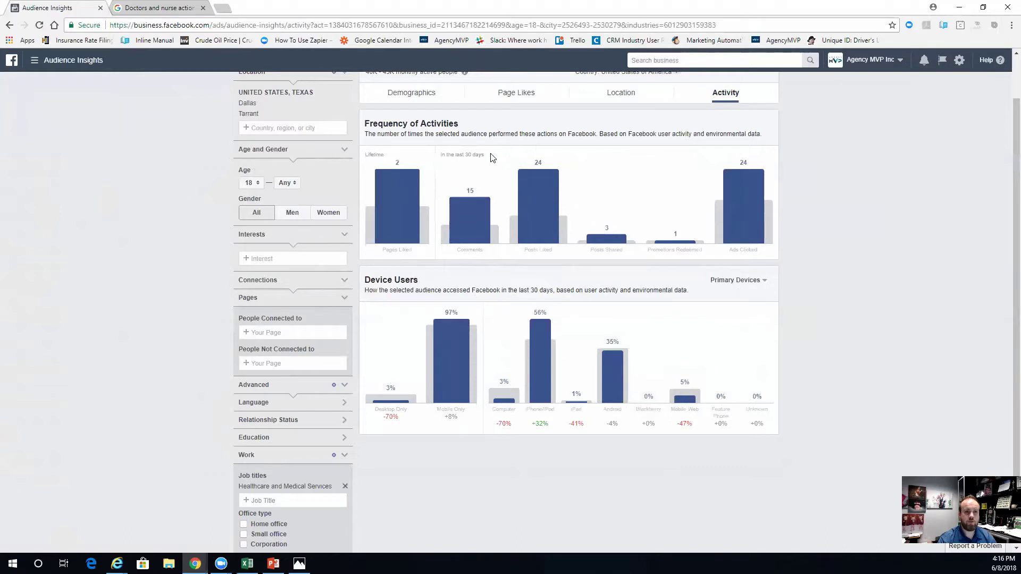
- Set the audience's minimum age to 40
left_click(253, 183)
scroll(254, 196, "down", 7)
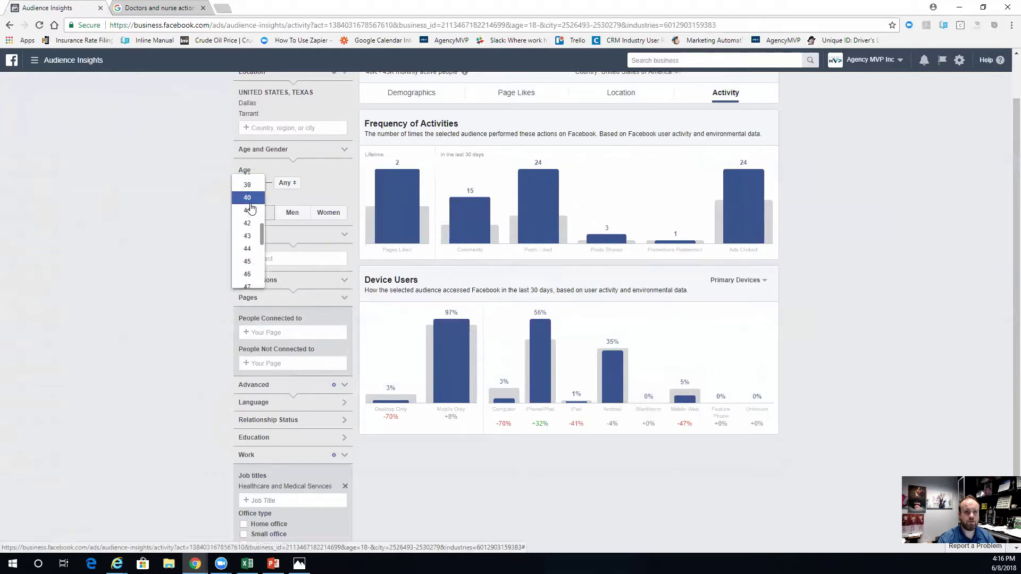
left_click(249, 201)
- Set the audience's age range to 30 through 64
left_click(248, 183)
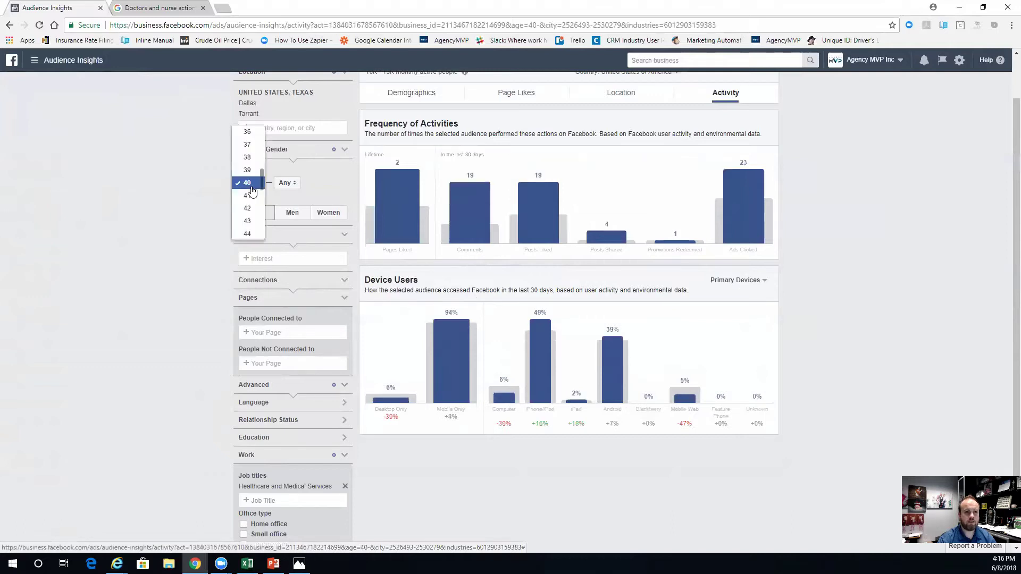
scroll(248, 181, "up", 3)
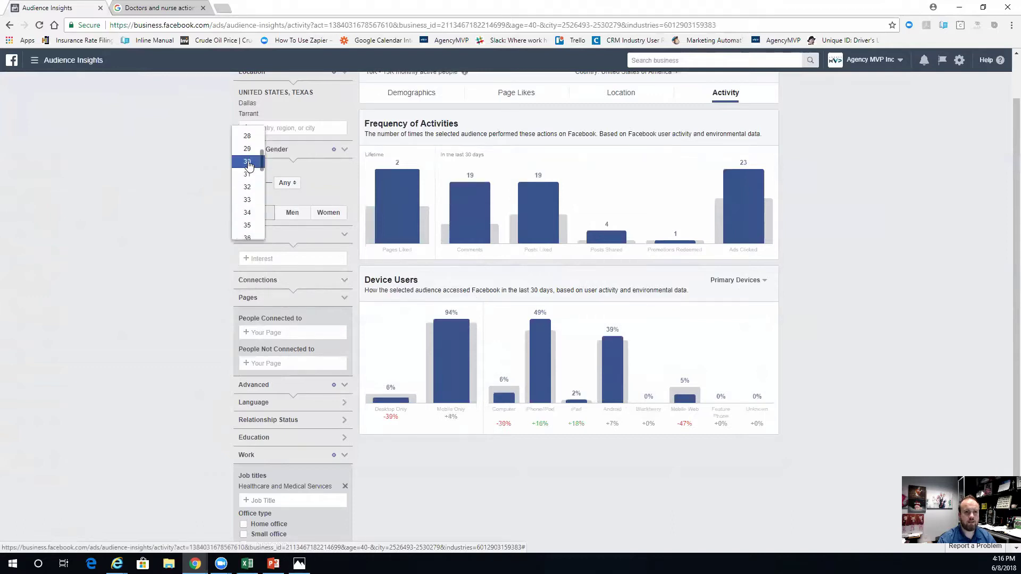
left_click(249, 166)
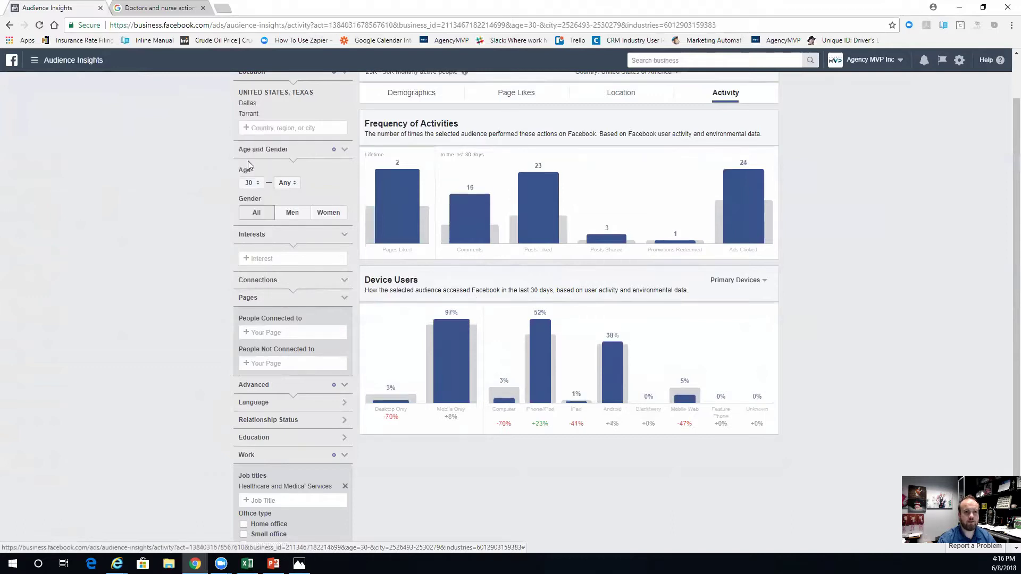
left_click(288, 184)
scroll(290, 207, "down", 10)
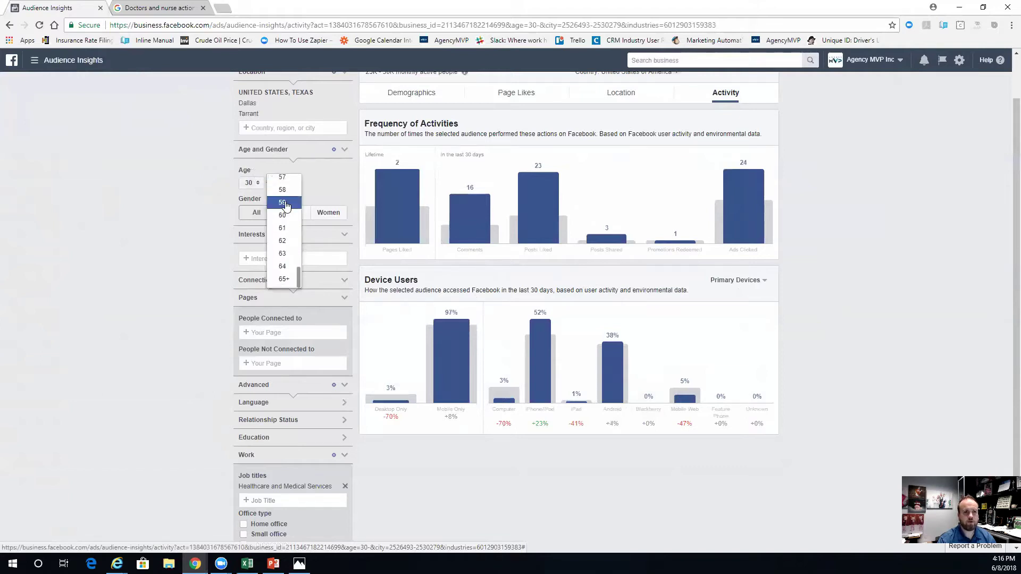
left_click(286, 267)
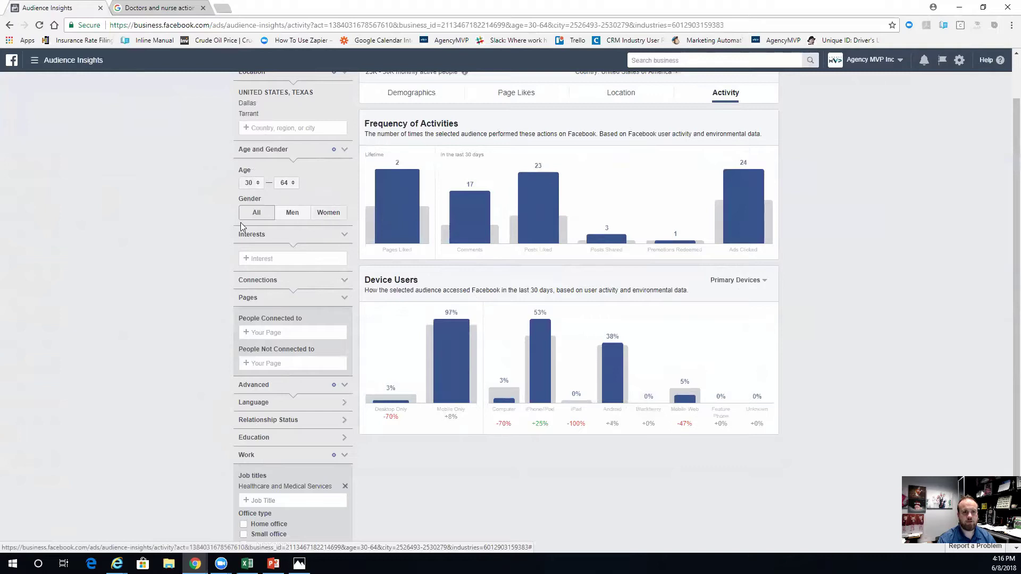
- Limit the audience's gender to Women and review the resulting activity figures
left_click(328, 215)
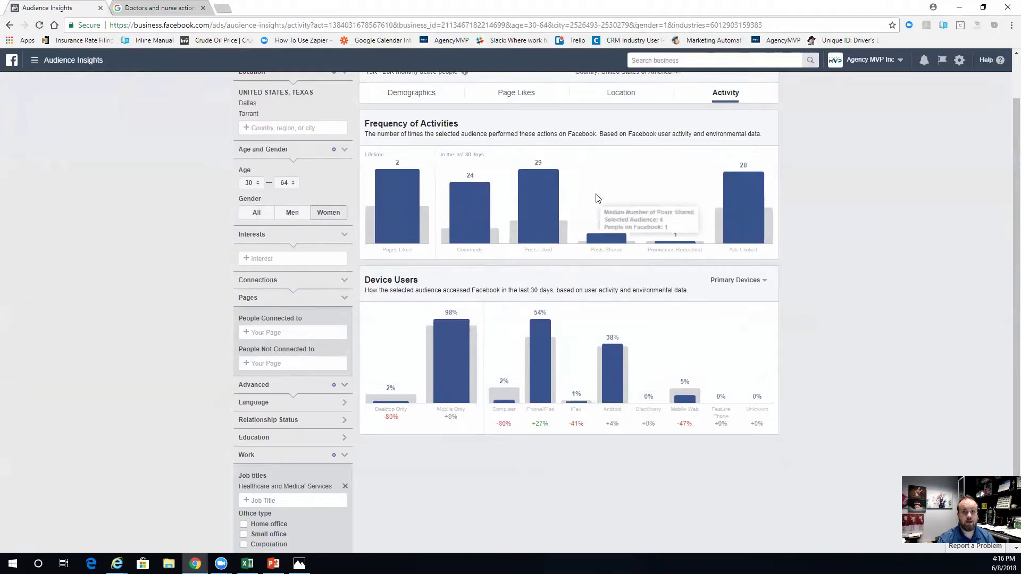
mouse_move(755, 172)
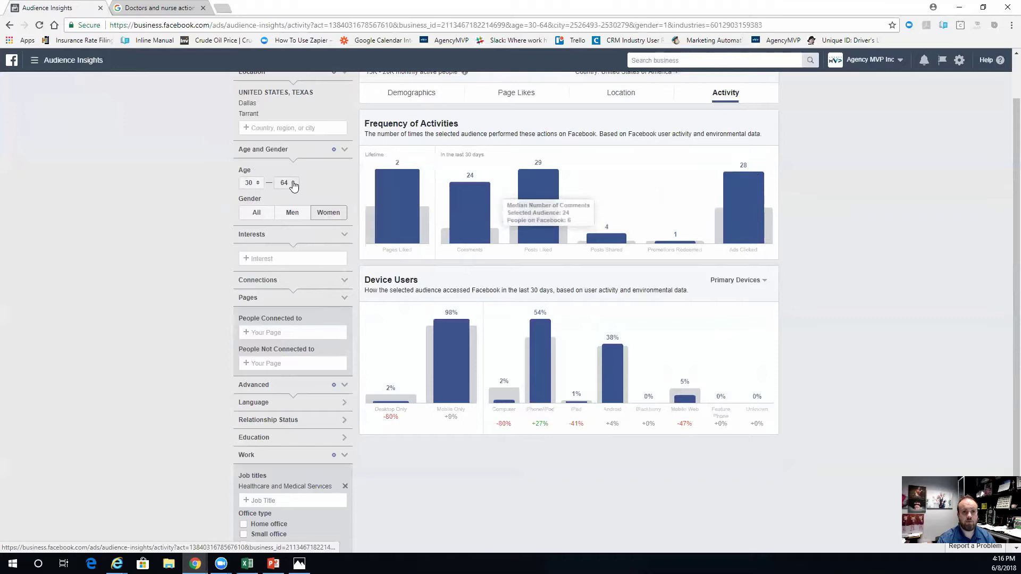
scroll(301, 224, "up", 1)
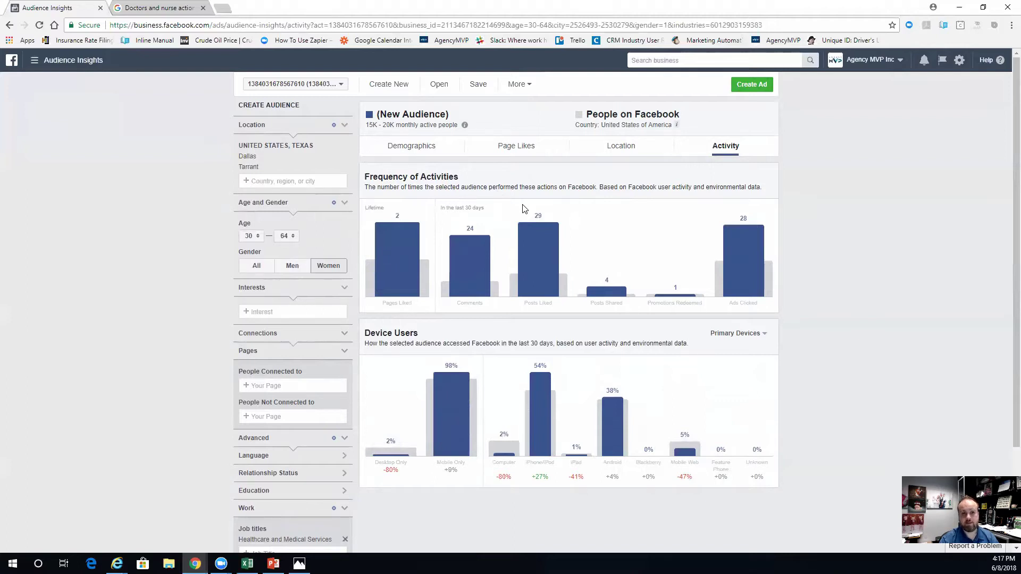
- Search the interest options for "dallas cowboys", look through the suggestions and close them without choosing one
scroll(208, 433, "down", 2)
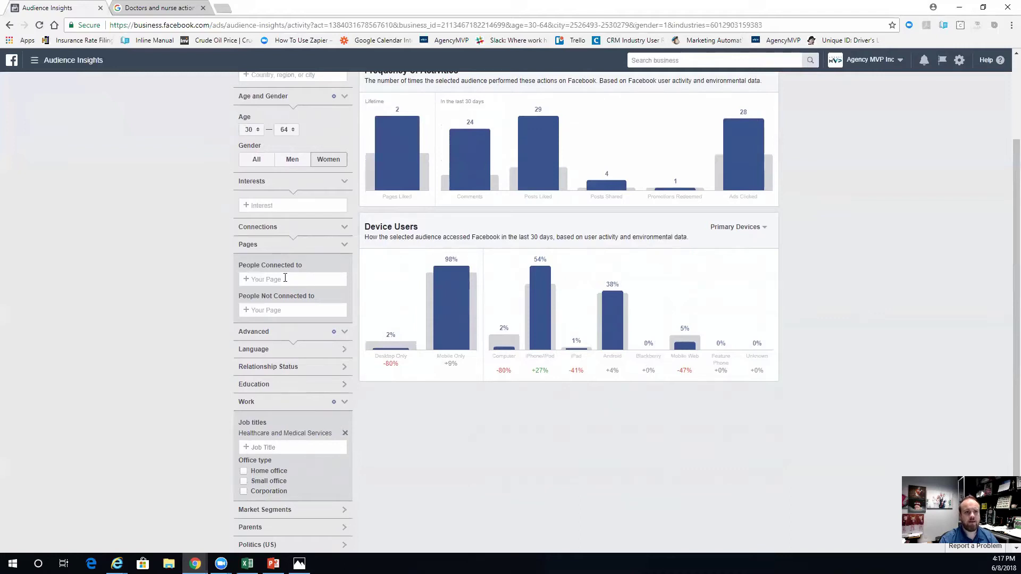
left_click(278, 204)
type("dallas cowboys")
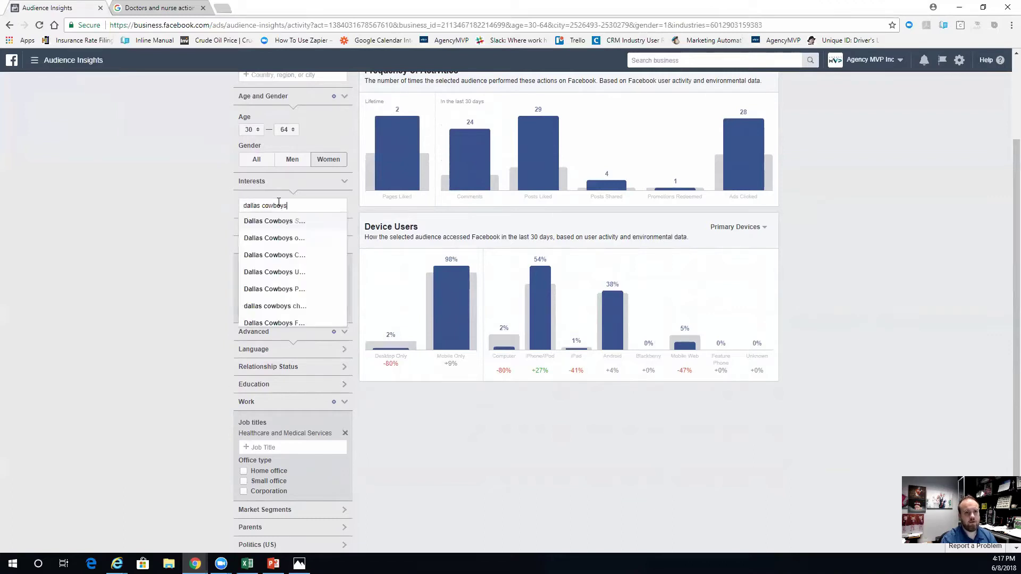
scroll(276, 230, "up", 2)
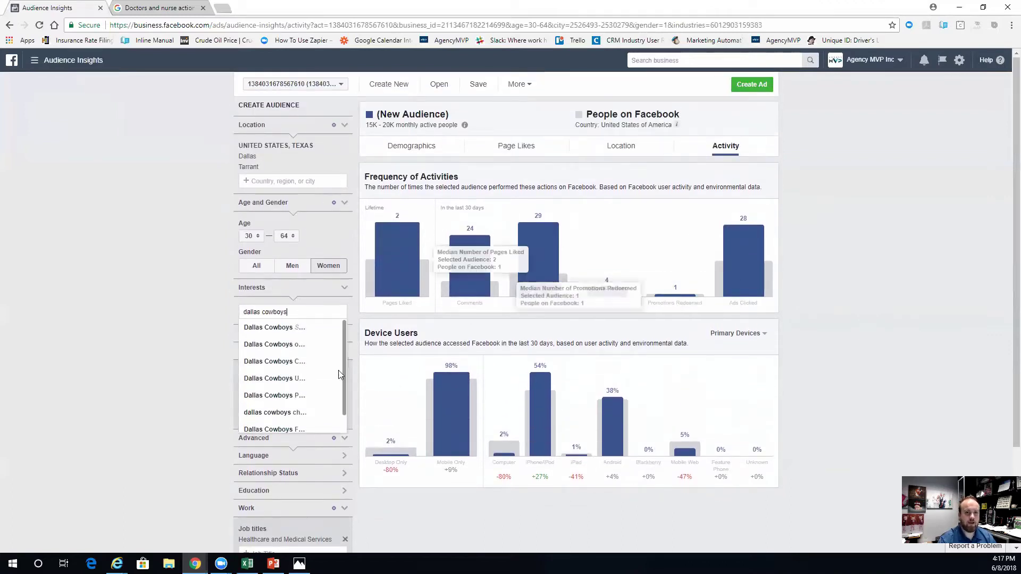
scroll(317, 428, "down", 1)
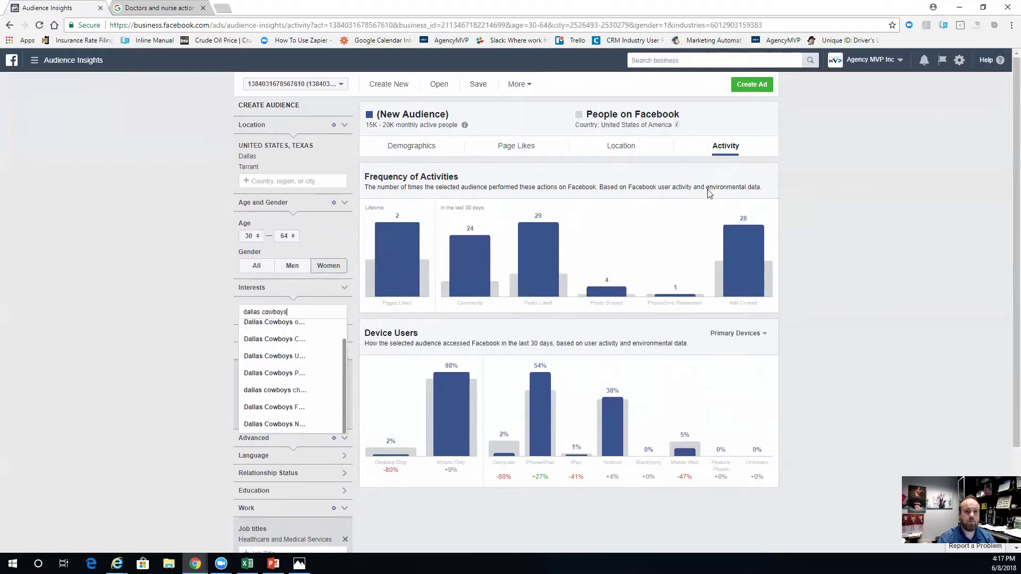
left_click(802, 309)
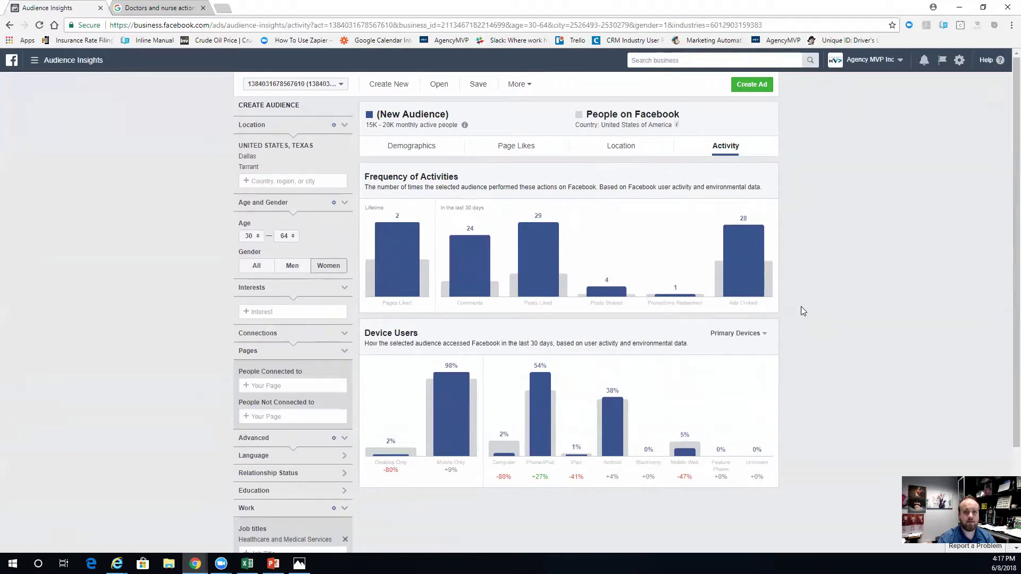
- Compare the activity figures for Men with those for Women, leaving the gender on Women
left_click(292, 265)
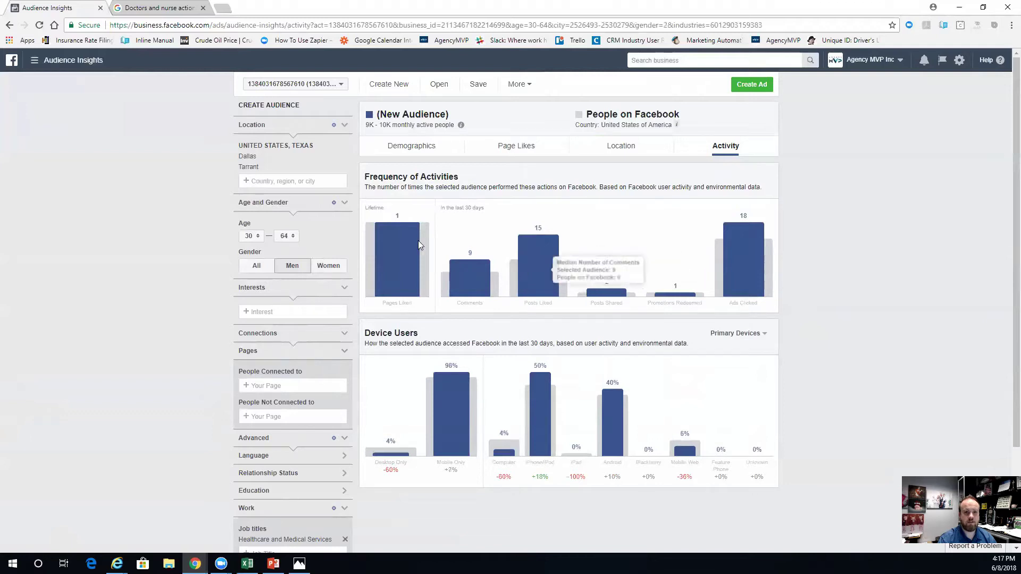
left_click(335, 270)
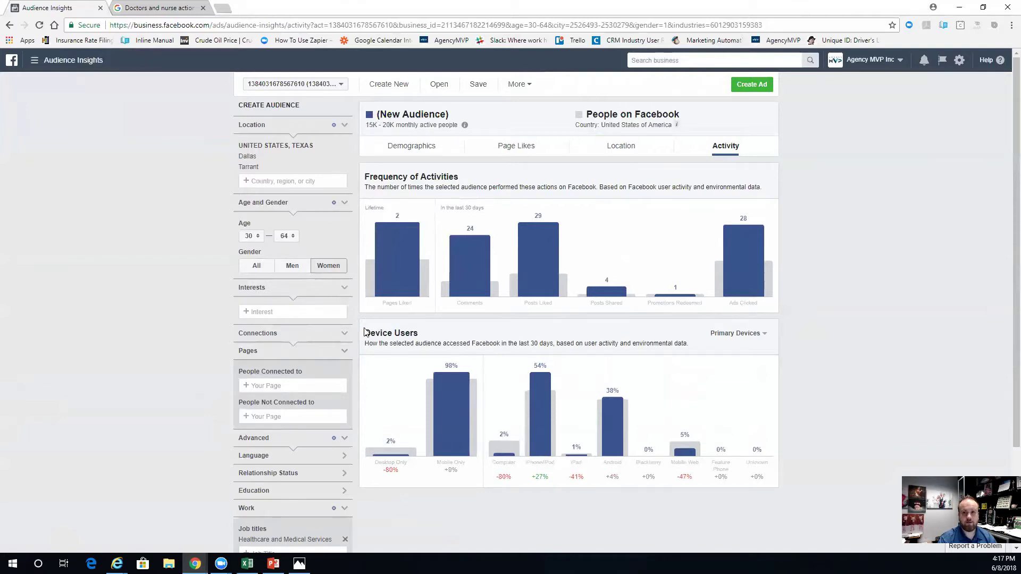
- Create an ad from this audience with the Ad Create Tool, choose the Lead generation objective and continue to the ad set
left_click(752, 84)
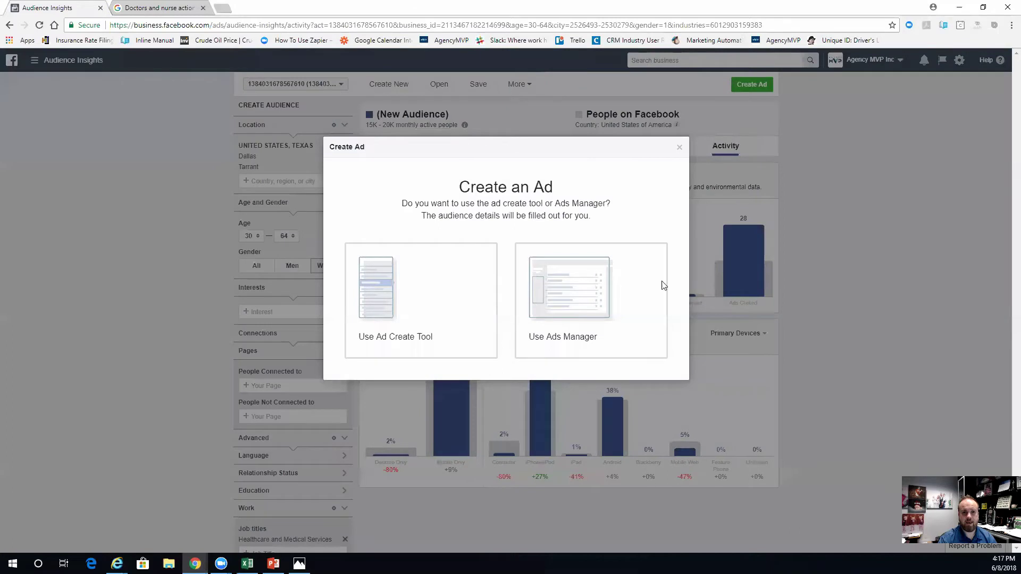
left_click(462, 281)
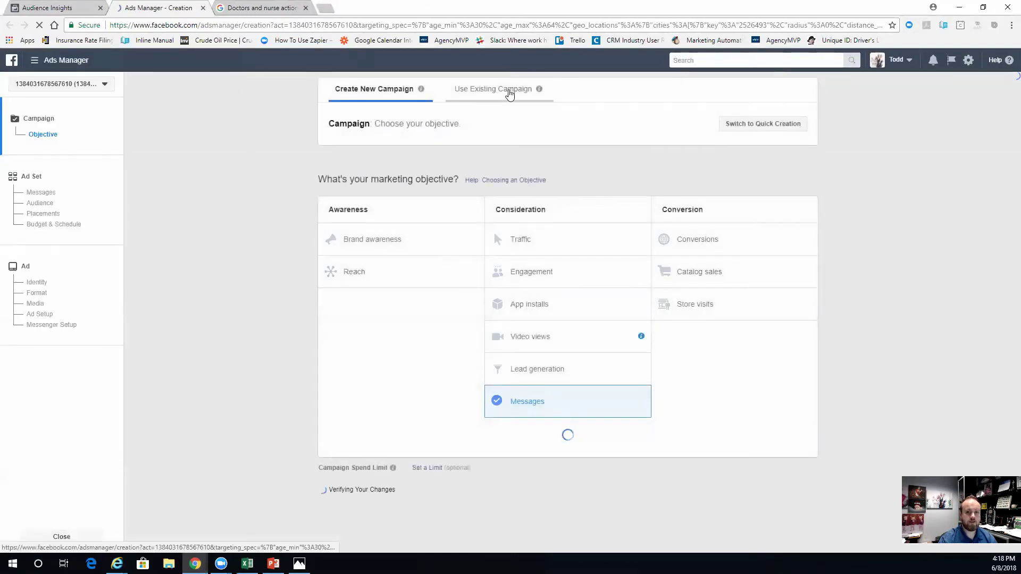
scroll(531, 365, "down", 2)
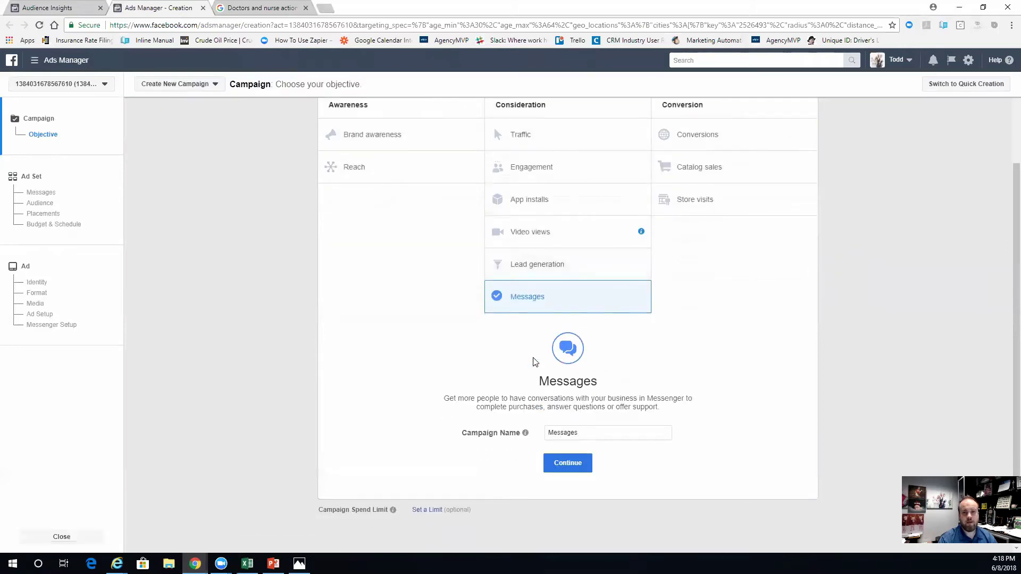
left_click(532, 263)
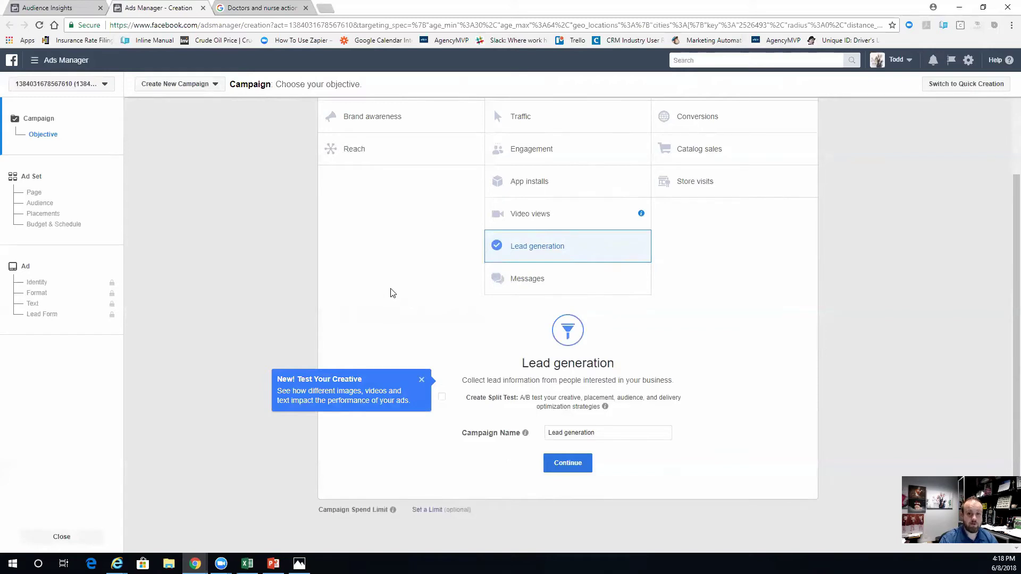
left_click(567, 464)
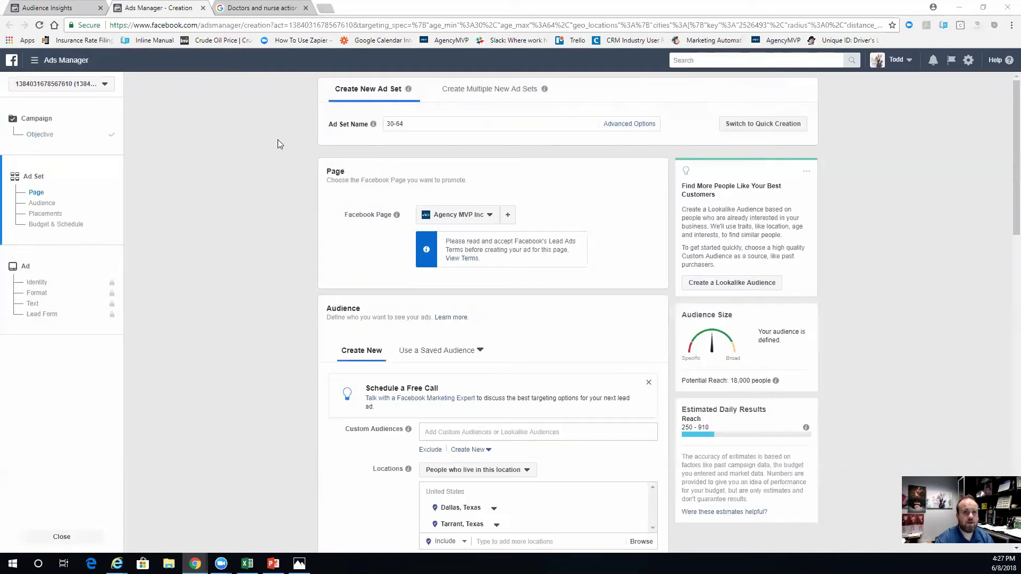
- Rename the ad set as Women 30-64
mouse_move(375, 124)
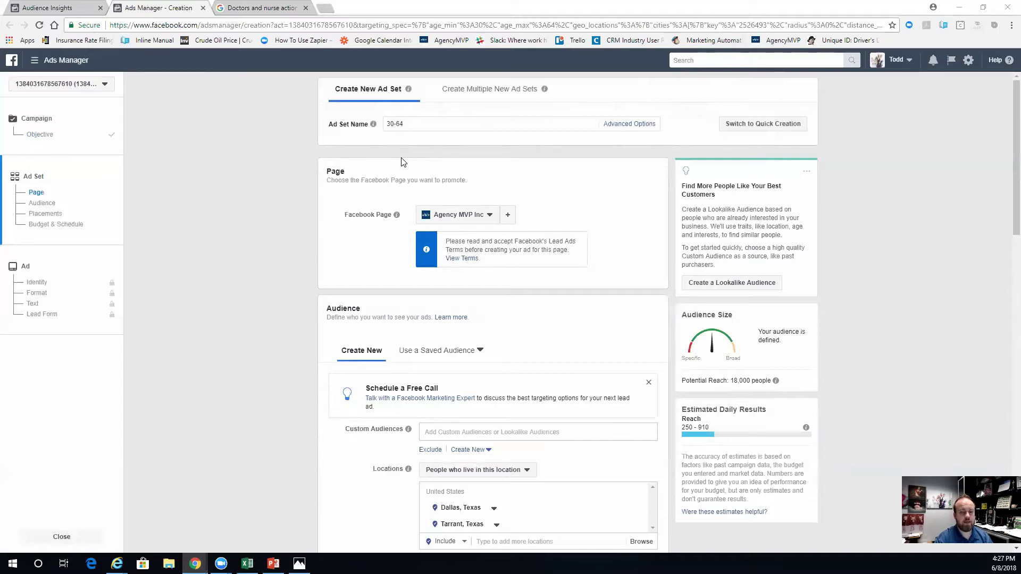
left_click(392, 126)
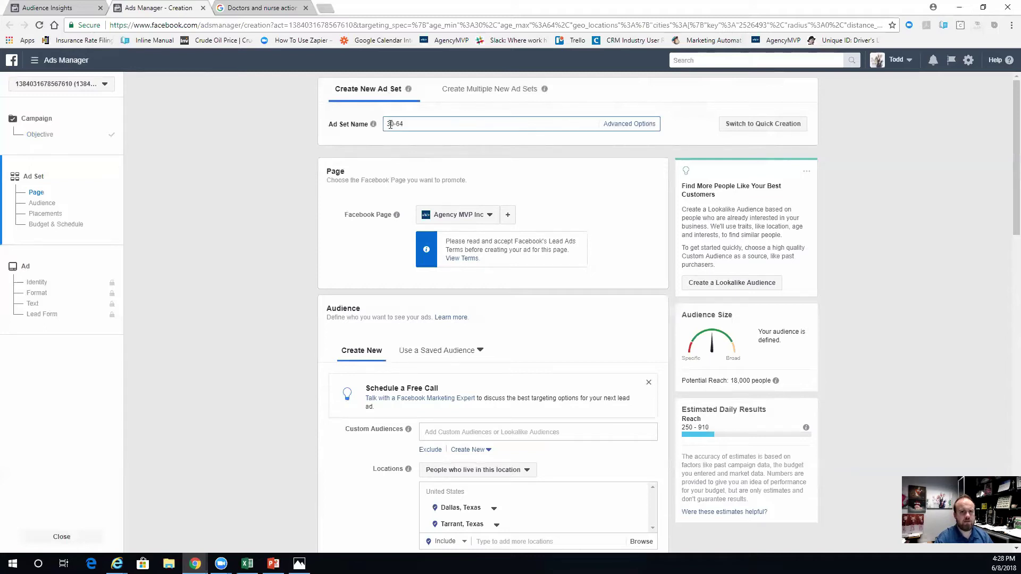
type("Women")
- Choose the Farmers Insurance agent's page as the Facebook Page to promote
left_click(509, 217)
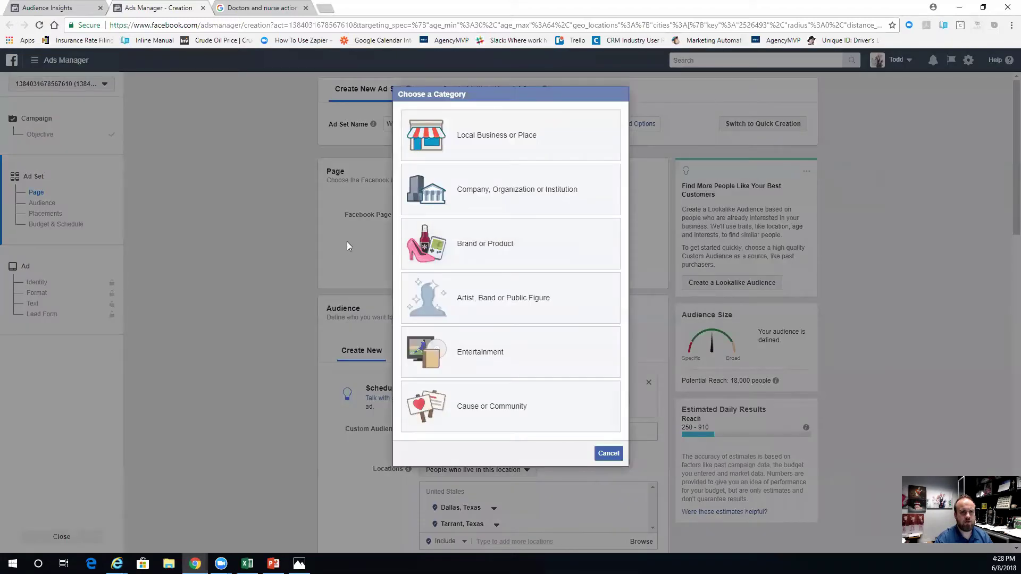
left_click(608, 453)
left_click(478, 218)
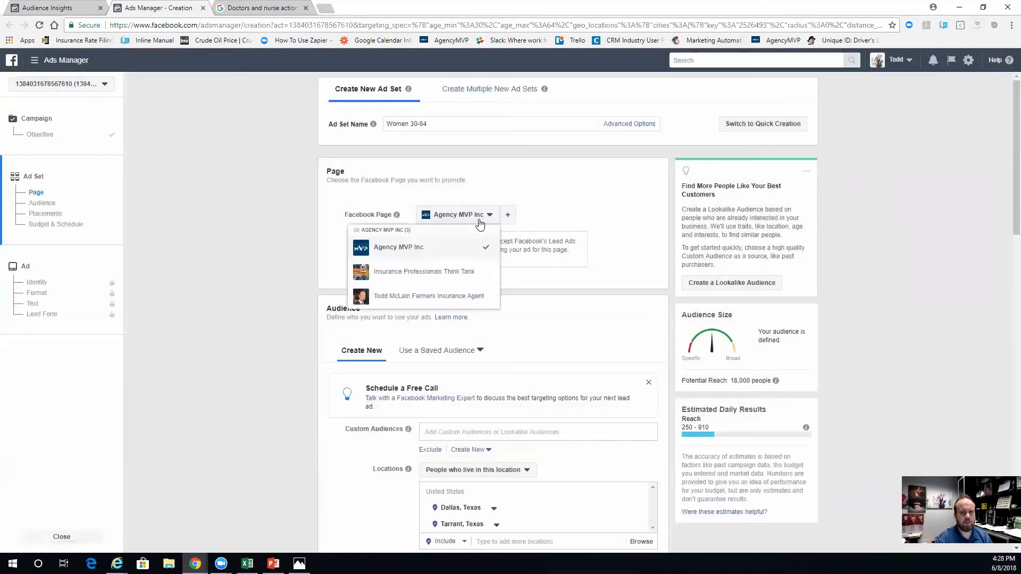
left_click(421, 298)
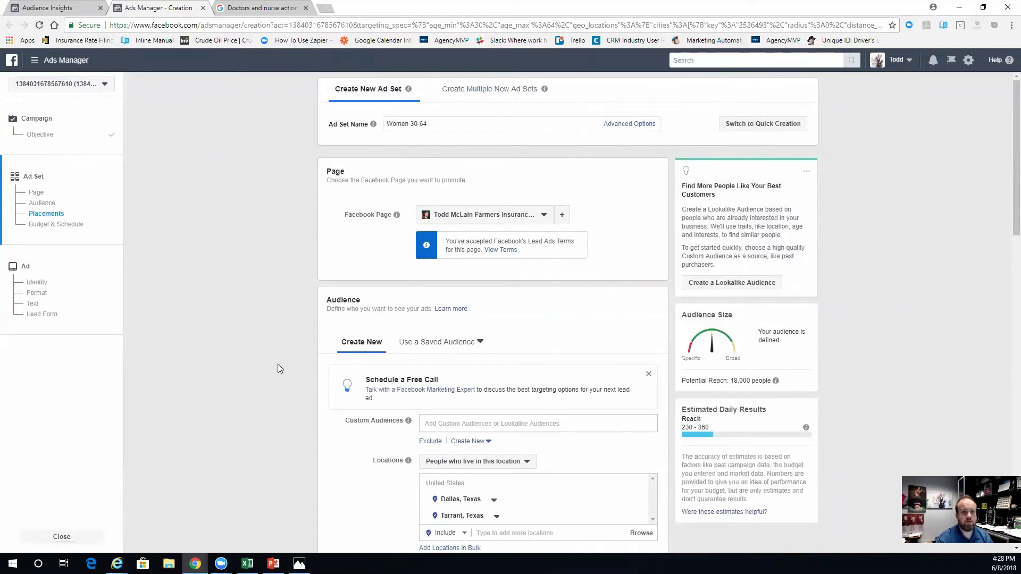
- Remove Dallas and Tarrant, Texas from the ad set's audience locations
scroll(281, 368, "down", 3)
scroll(280, 368, "down", 2)
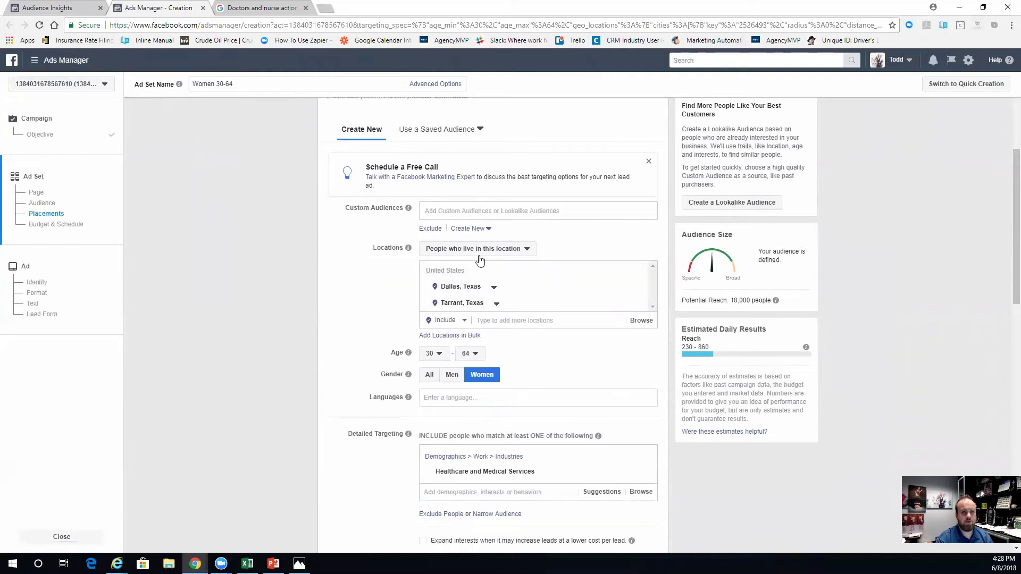
scroll(474, 346, "down", 1)
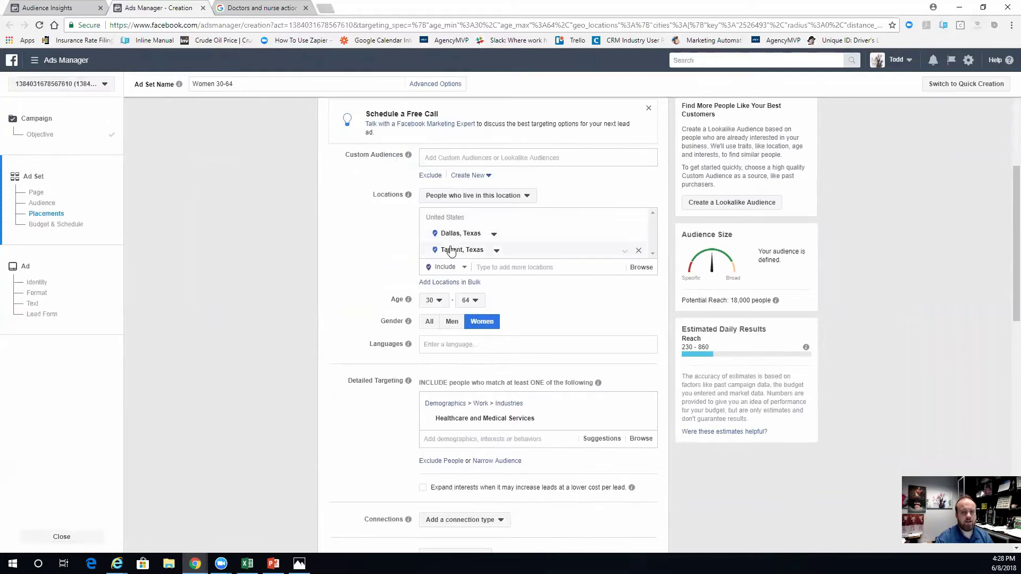
left_click(639, 236)
left_click(639, 234)
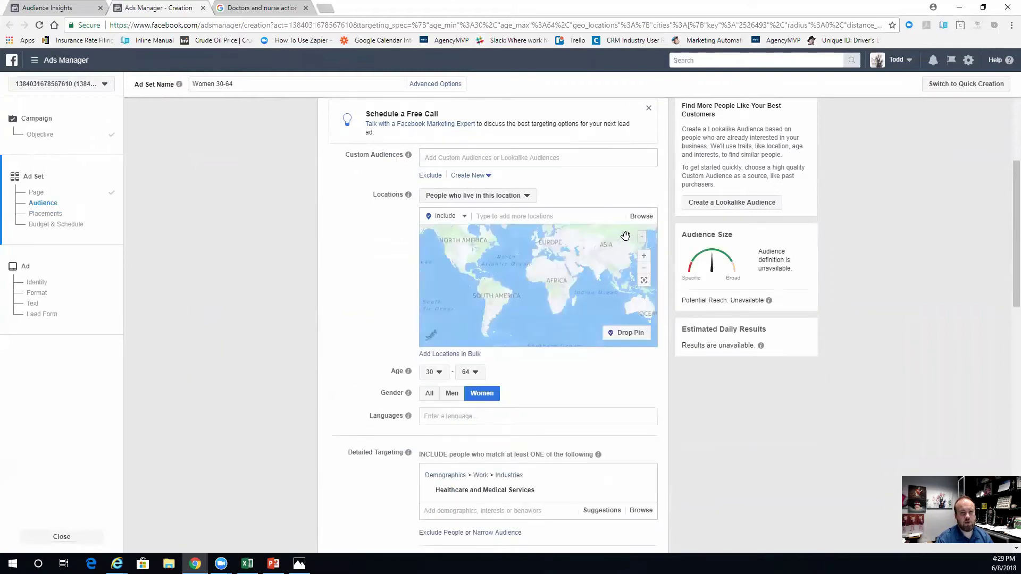
- Add Mansfield, Texas as the audience location and set its radius to 50 miles
left_click(511, 216)
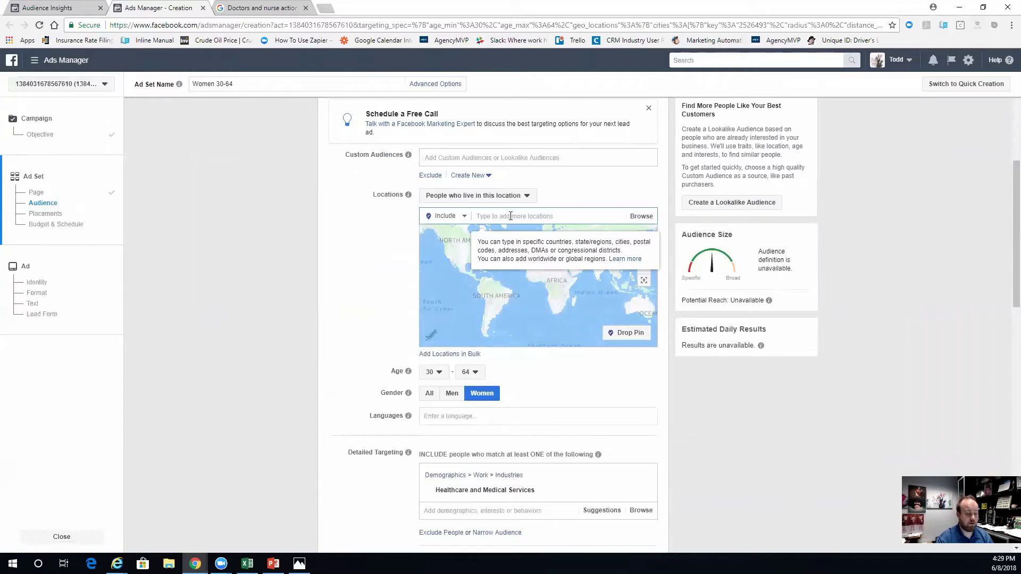
type("mansfield")
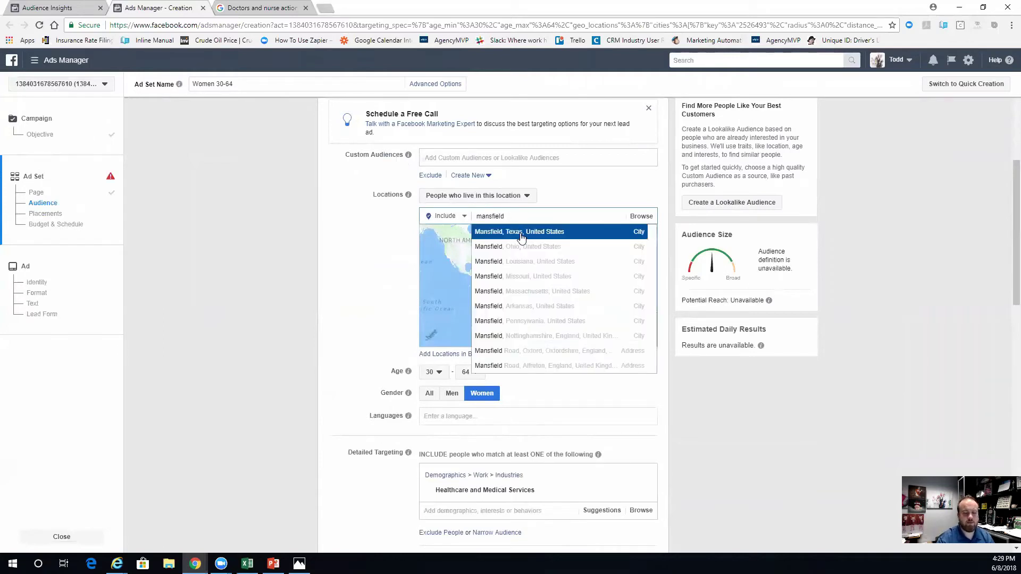
left_click(521, 234)
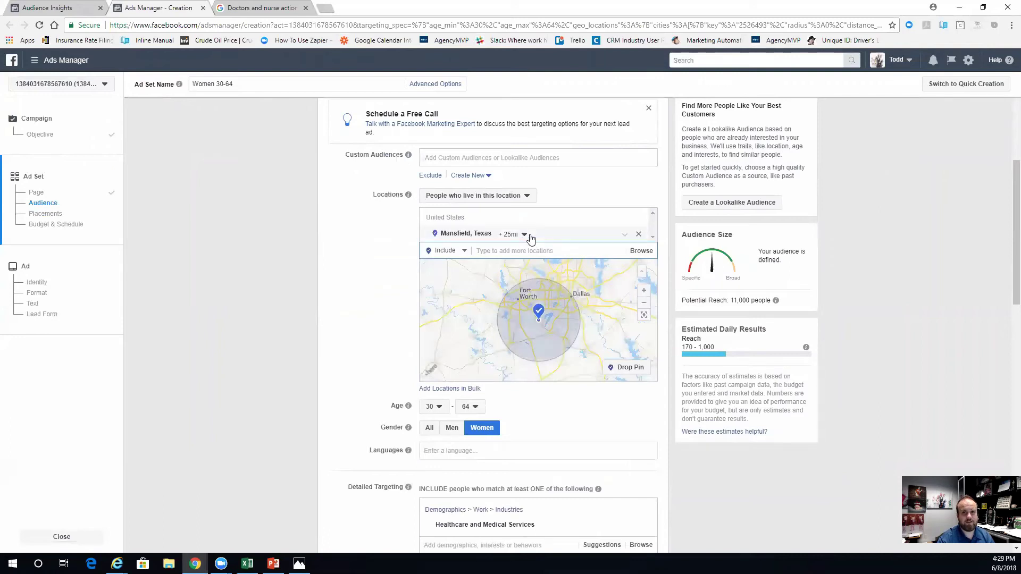
left_click(524, 234)
left_click_drag(527, 285, 543, 286)
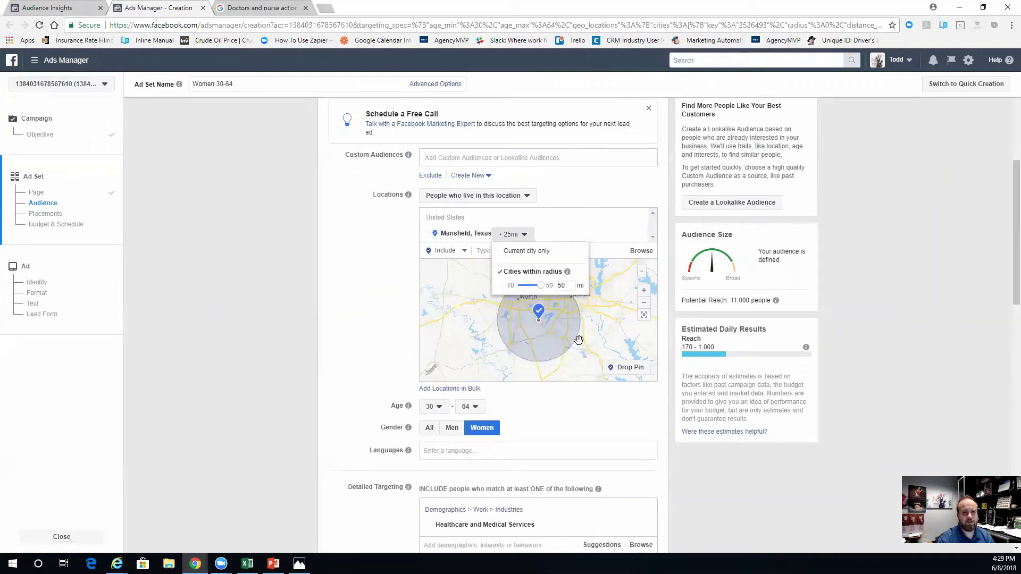
left_click(578, 340)
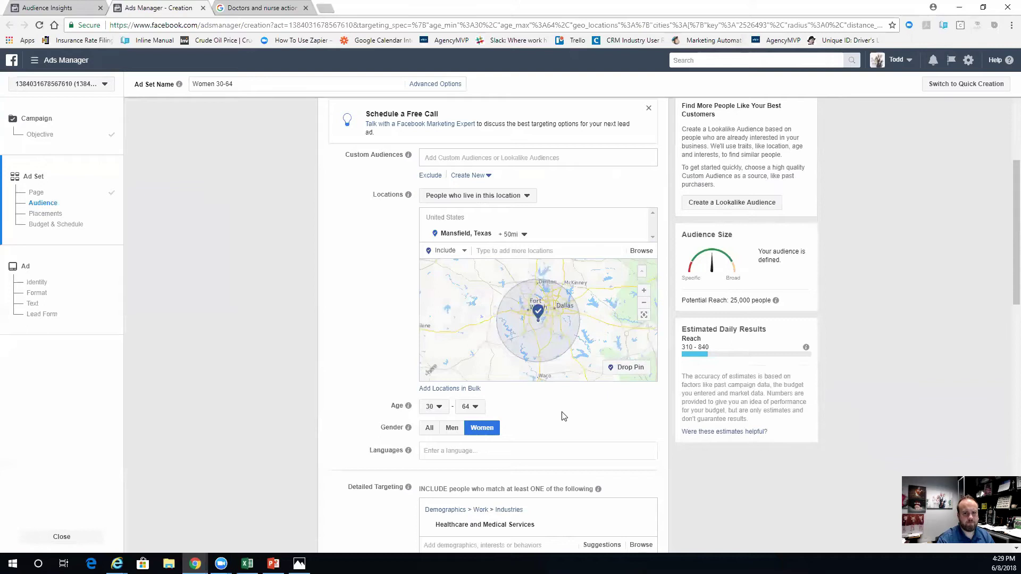
- Add Spanish and English (All) as the audience's languages
scroll(563, 416, "down", 2)
left_click(464, 351)
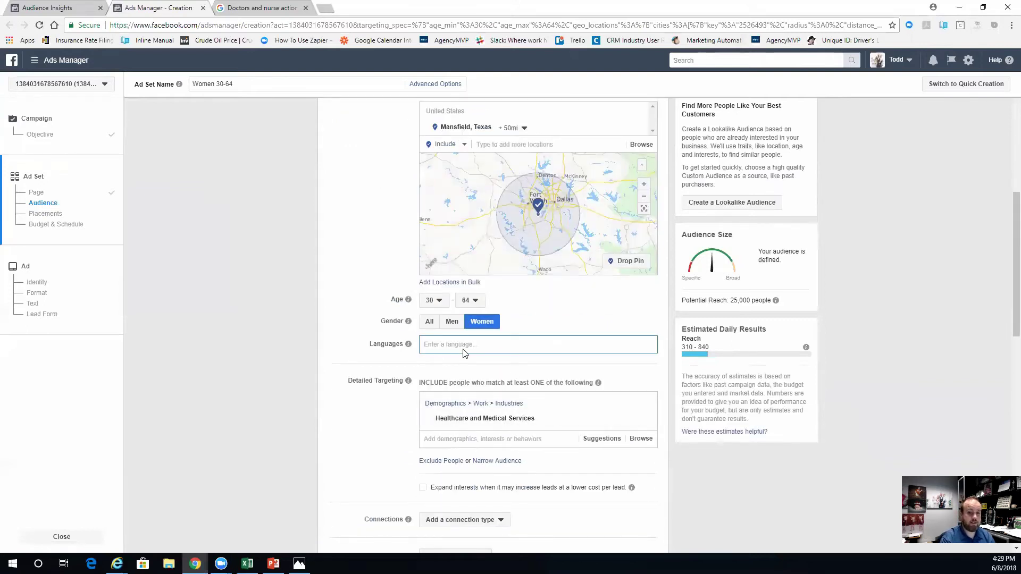
type("Spanish")
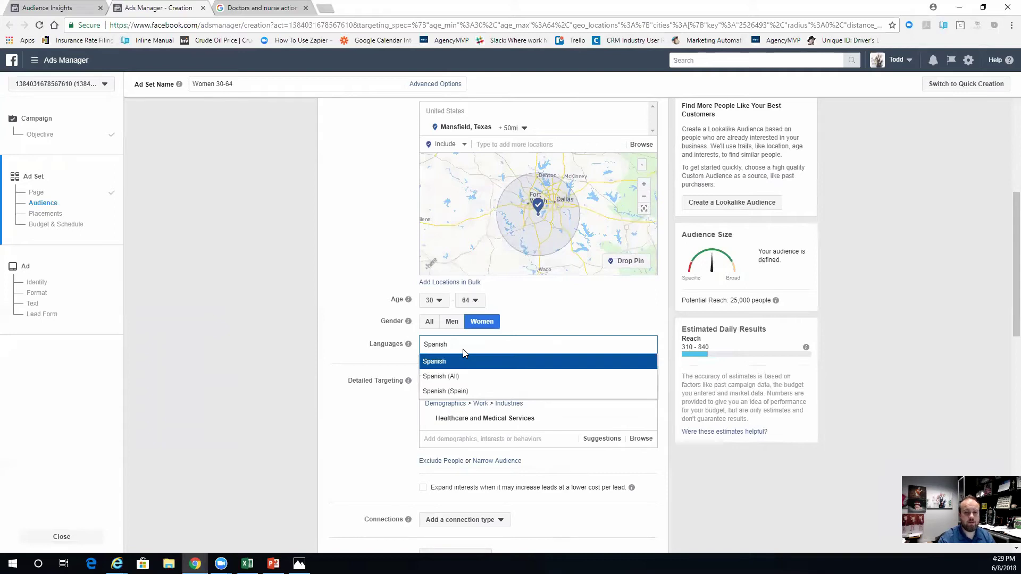
left_click(462, 364)
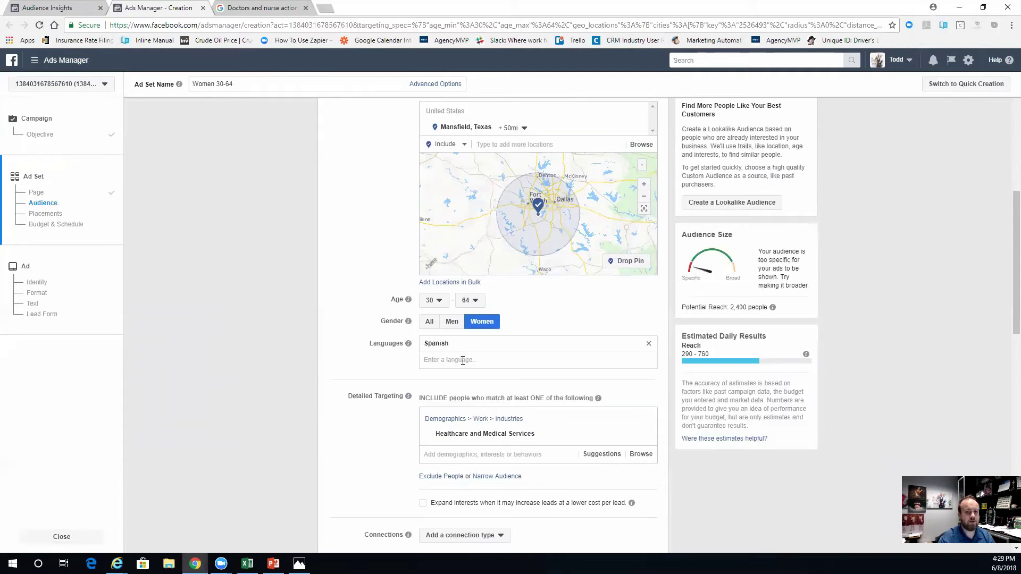
left_click(463, 360)
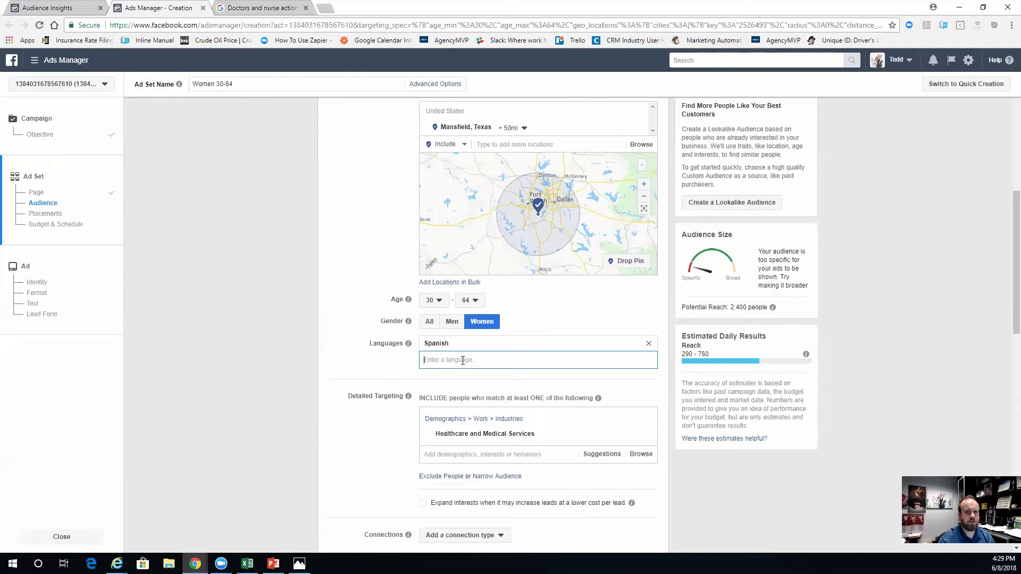
type("e")
left_click(456, 377)
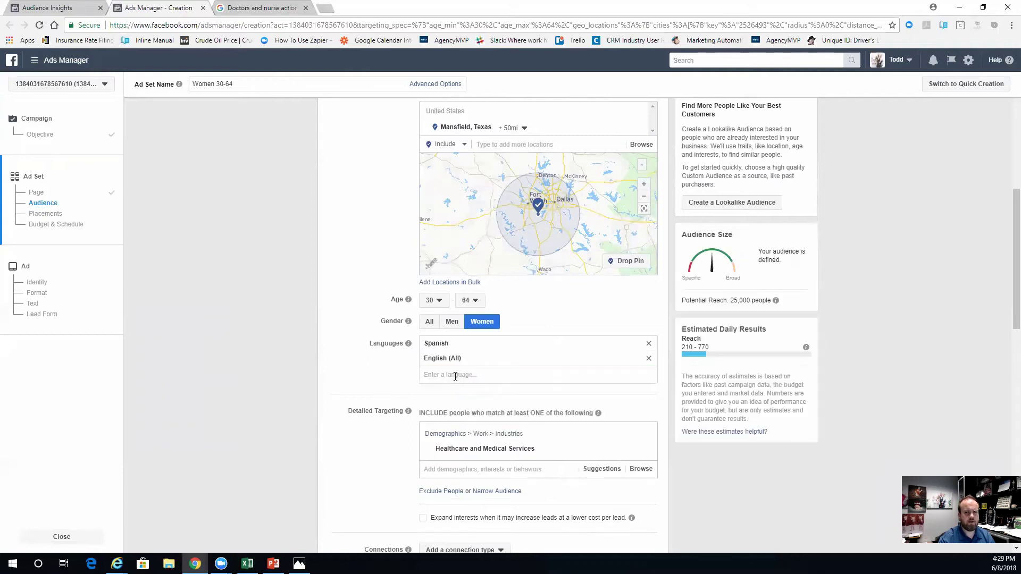
- Review the "Things to consider" list on the PowerPoint targeting slide, then return to the Ads Manager window in Chrome
scroll(538, 356, "down", 3)
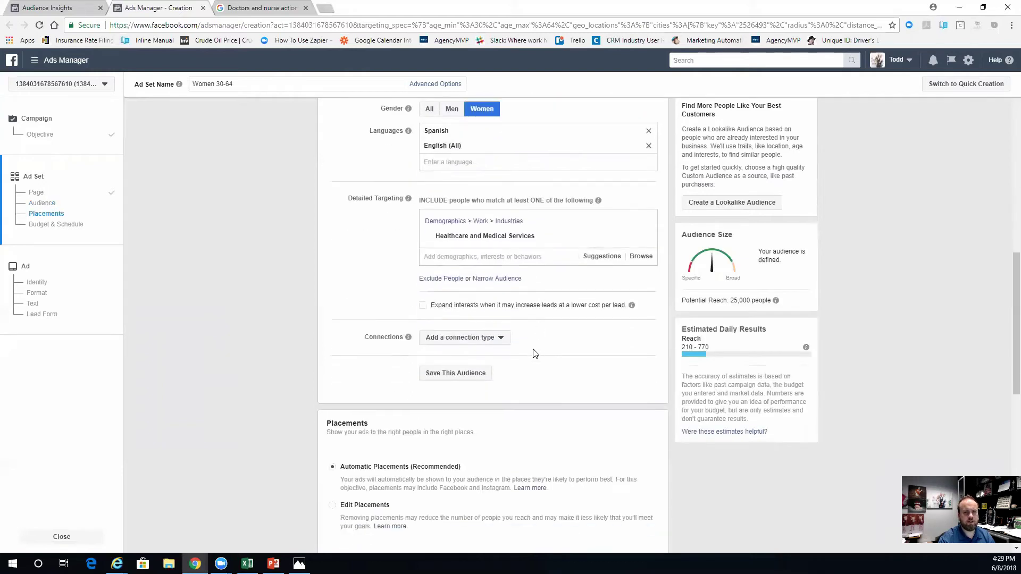
scroll(382, 232, "up", 1)
mouse_move(395, 265)
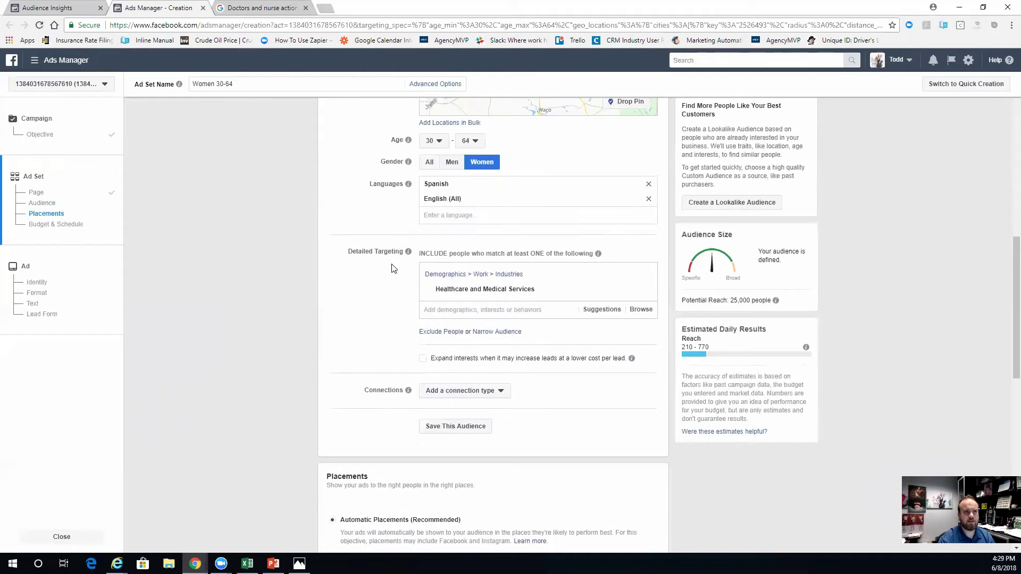
key("alt+Tab")
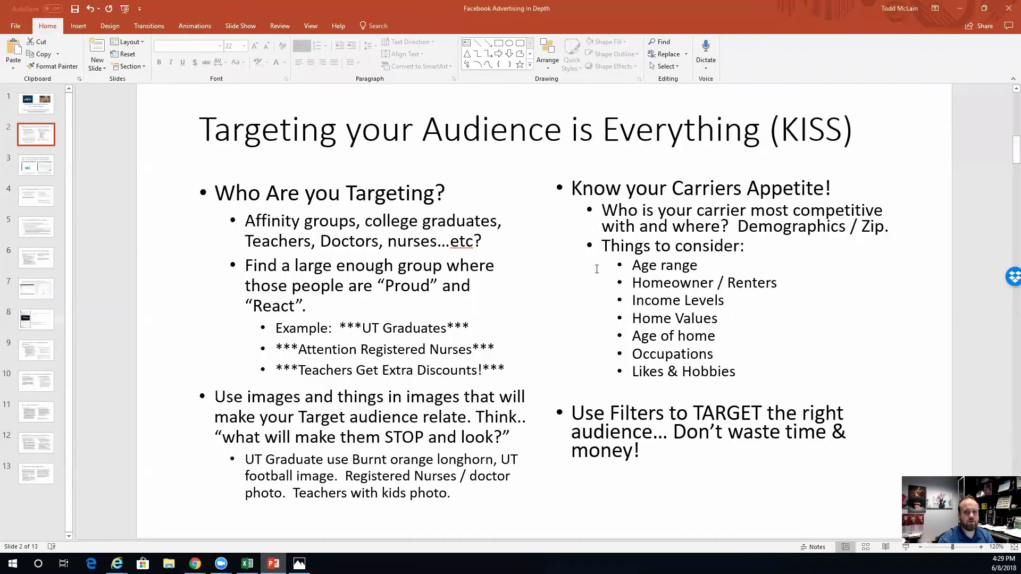
left_click_drag(601, 246, 723, 378)
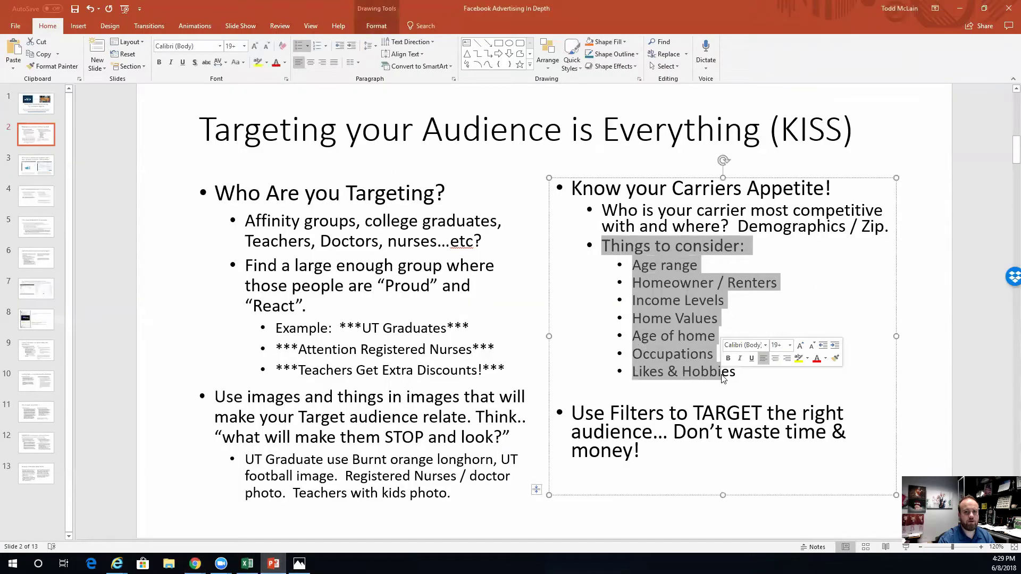
mouse_move(195, 563)
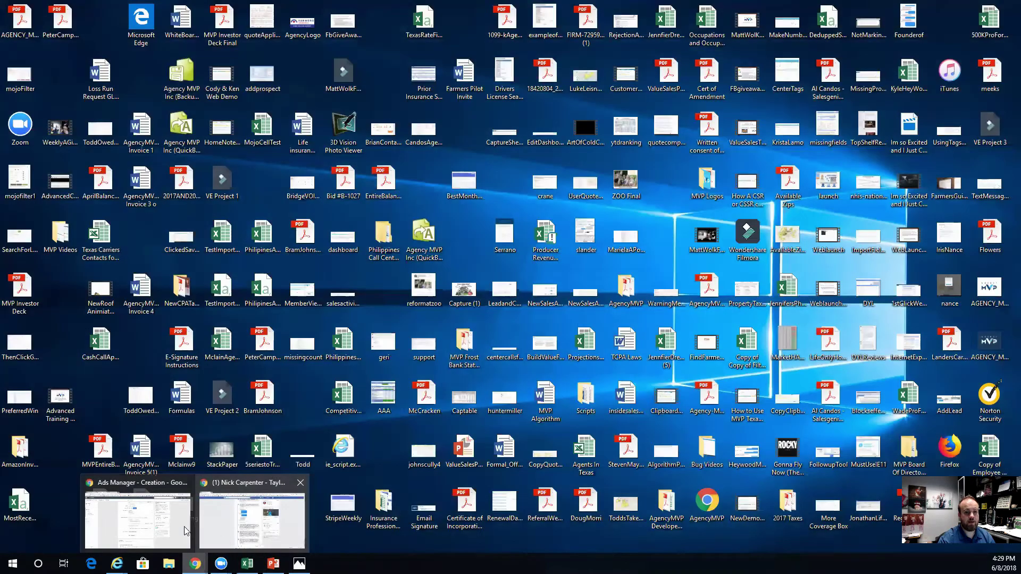
left_click(163, 526)
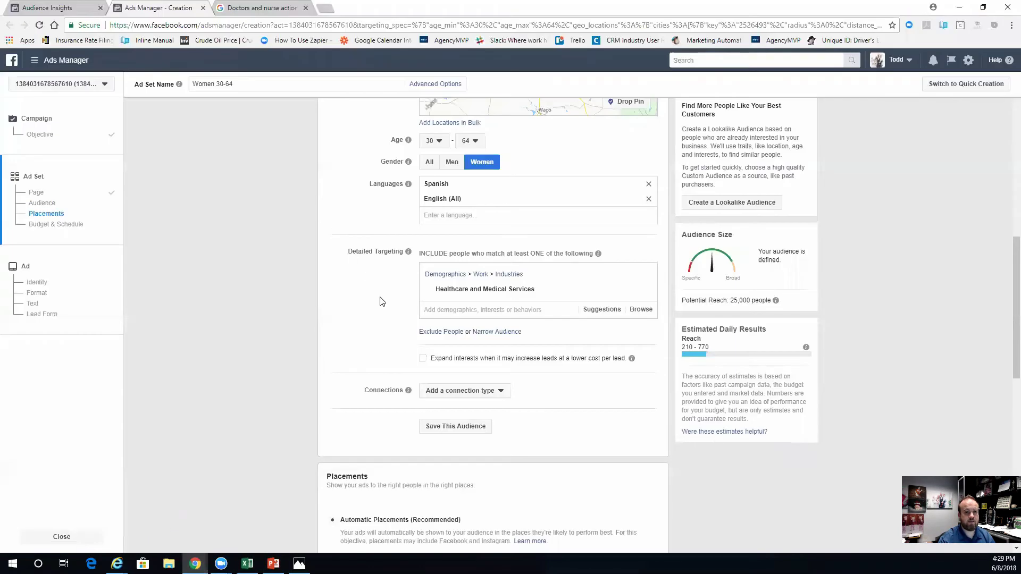
- Narrow the detailed targeting to people who must also match the Homeowners demographic
left_click(494, 332)
left_click(478, 349)
type("Homeowner")
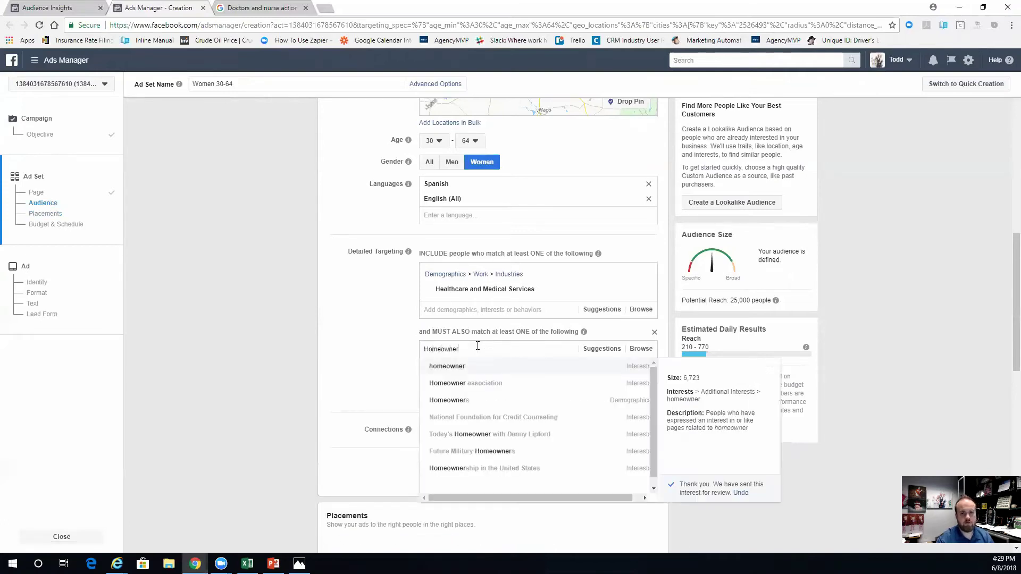
left_click(444, 403)
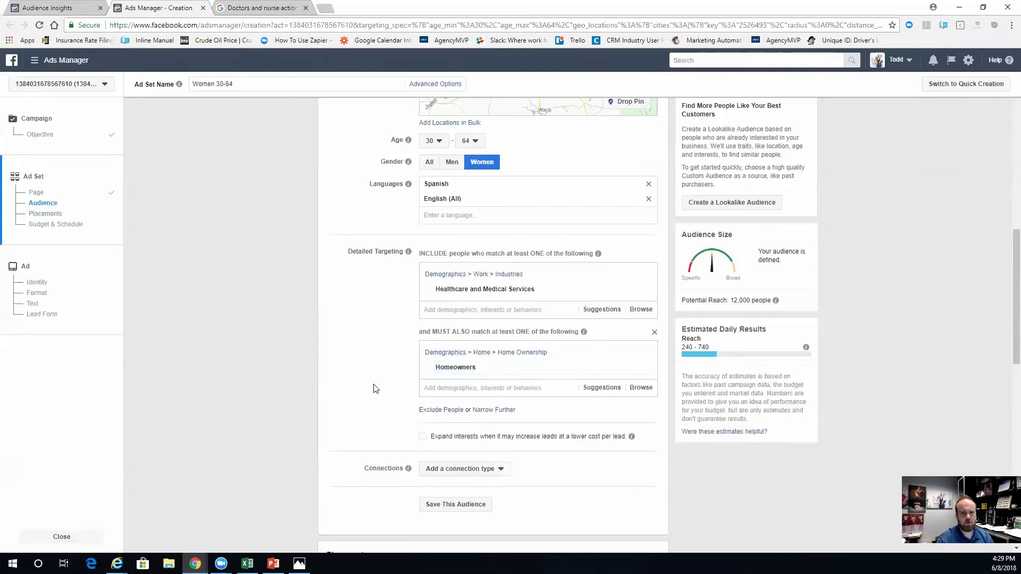
- Exclude people matching the Renters home ownership demographic from the detailed targeting
left_click(429, 410)
left_click(435, 445)
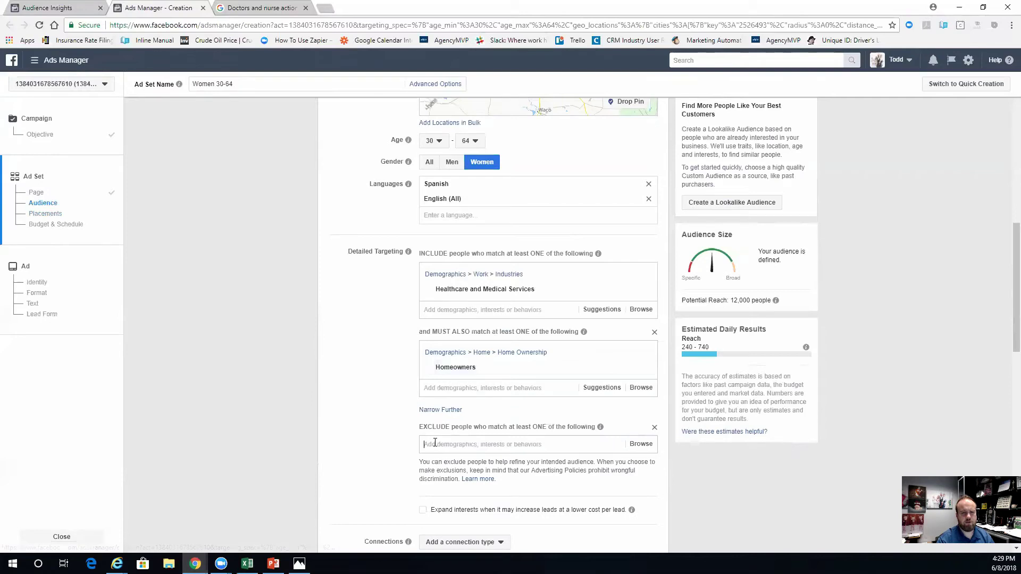
type("Renters")
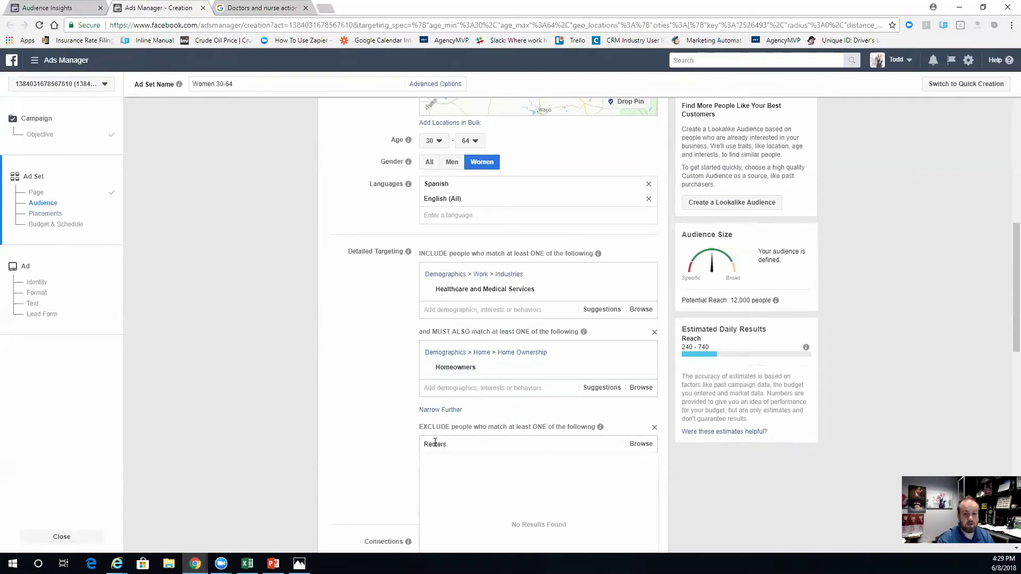
left_click(446, 462)
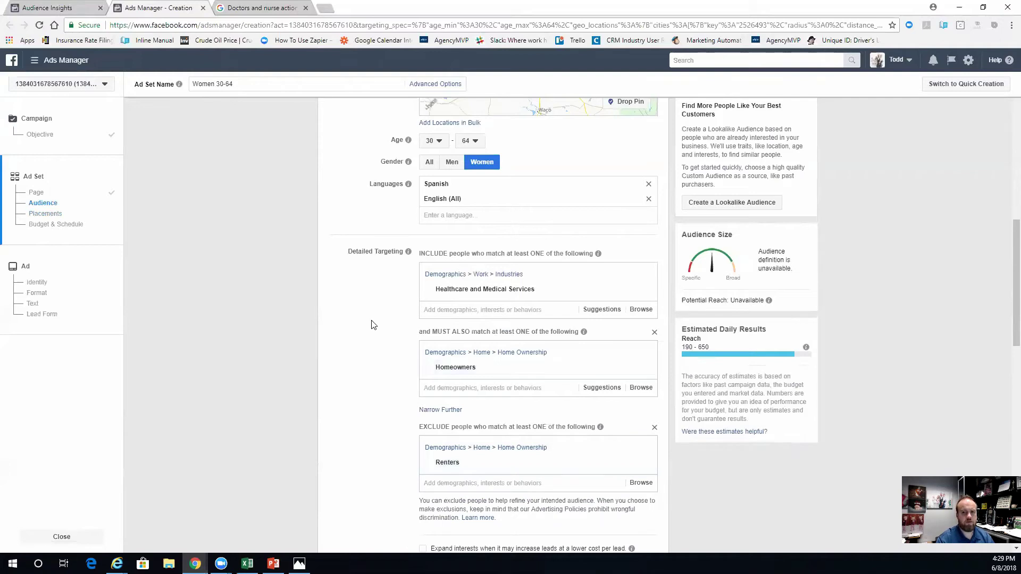
scroll(374, 325, "down", 1)
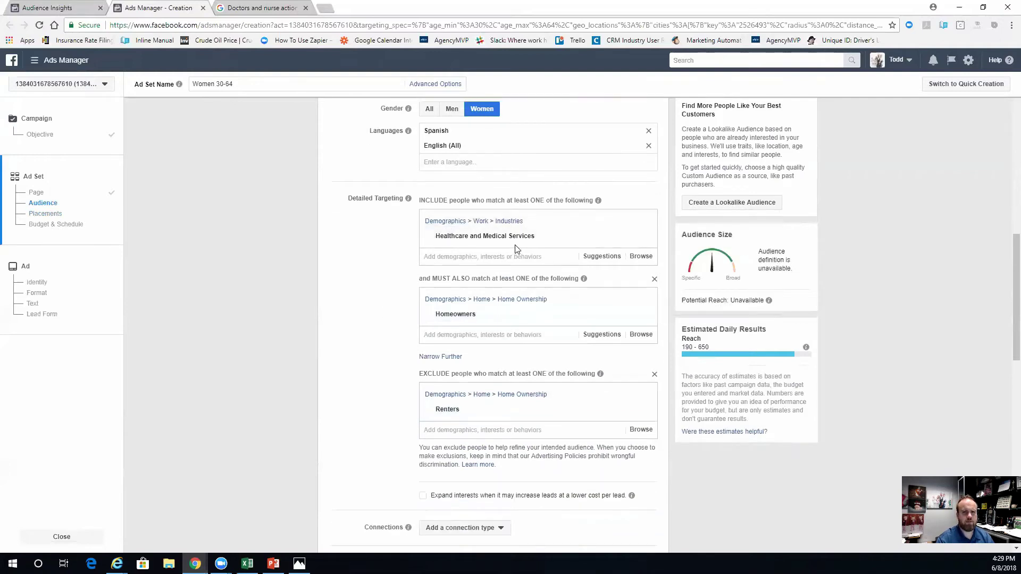
- Add the Doctor (Dr) job title to the included detailed targeting alongside Healthcare and Medical Services
mouse_move(519, 237)
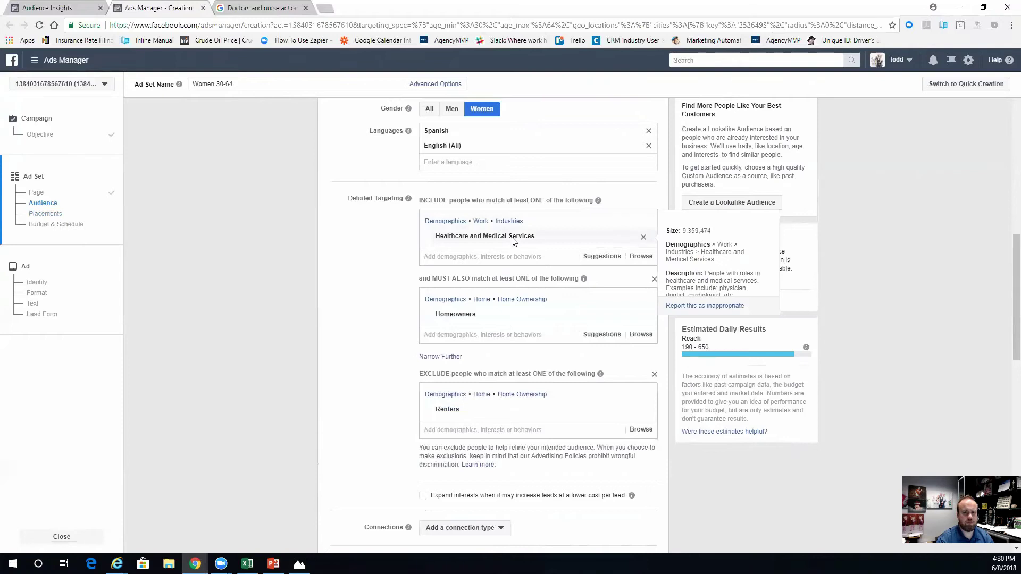
left_click(482, 256)
type("Docotr")
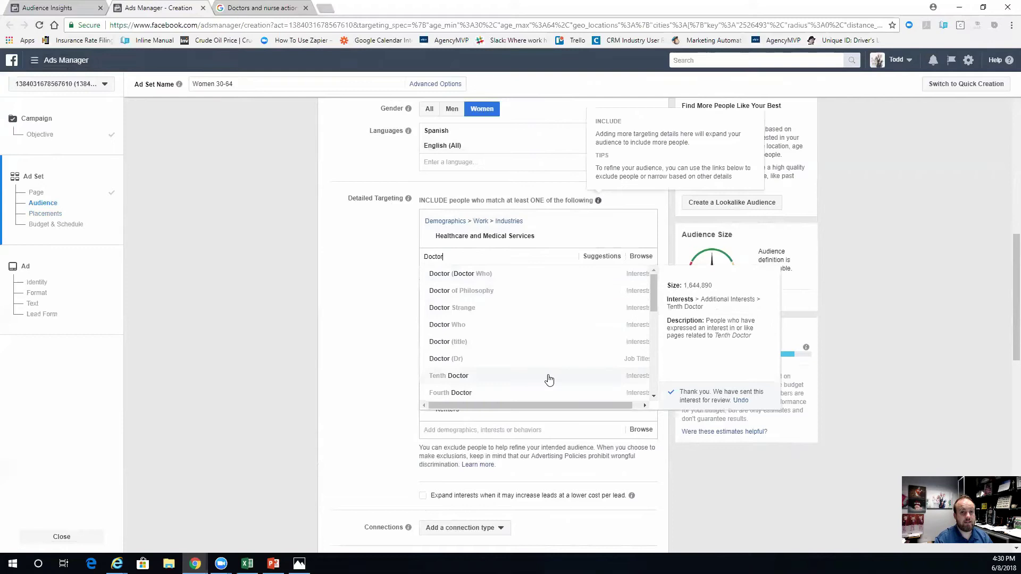
left_click(490, 365)
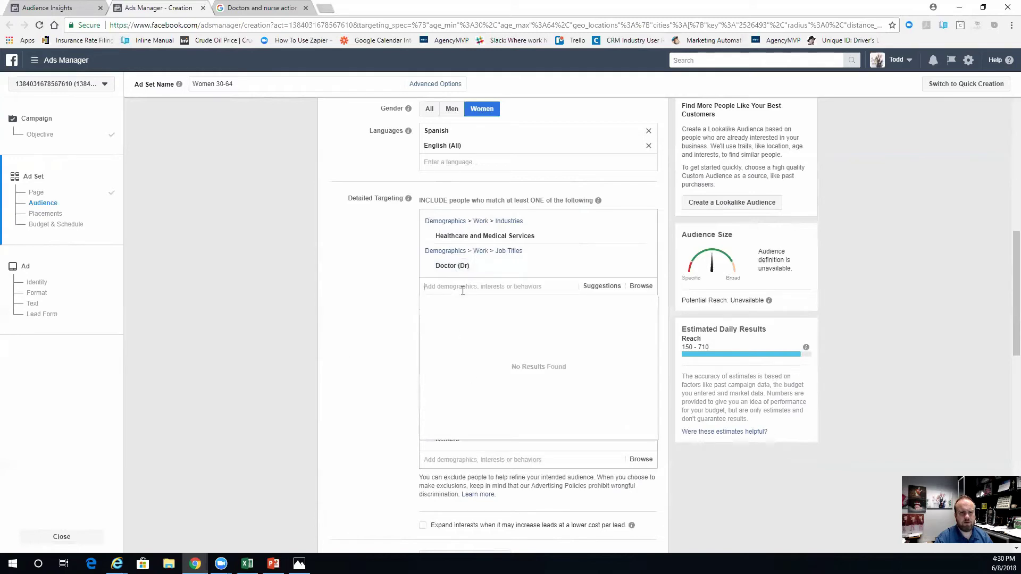
- Add the Registered nurse interest to the included detailed targeting
type("Nures")
key("BackSpace")
key("BackSpace")
type("se")
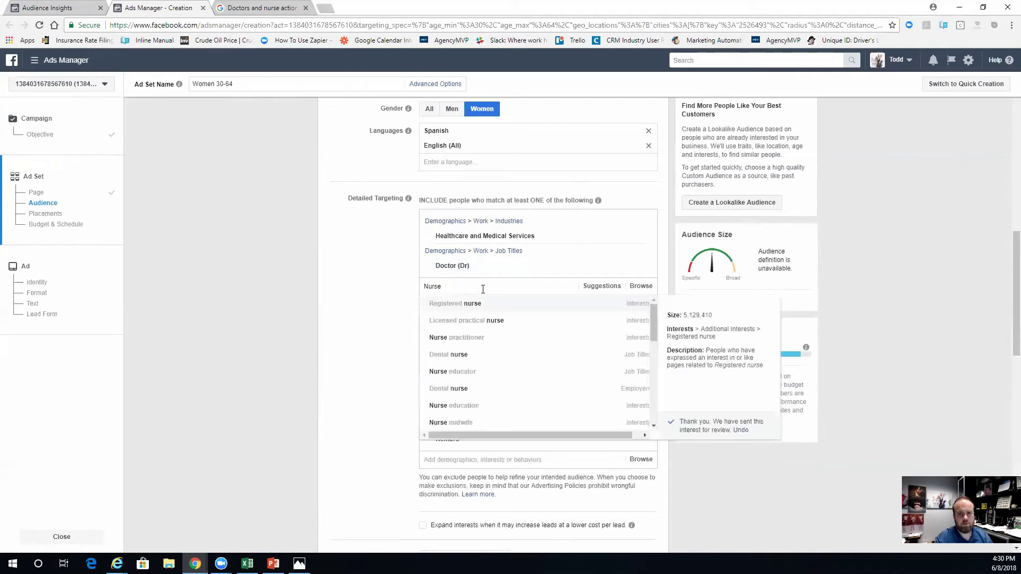
left_click(473, 304)
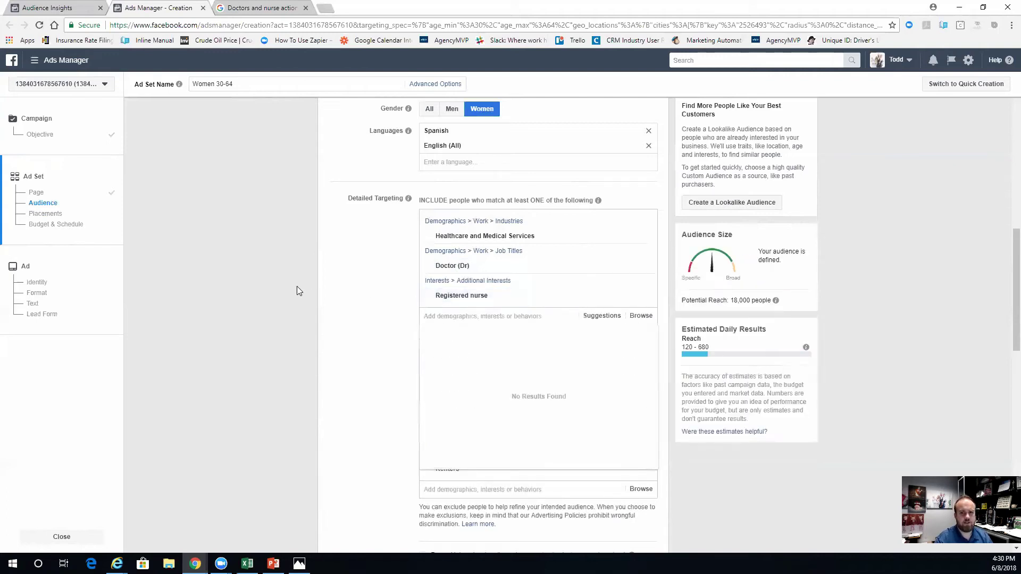
left_click(342, 302)
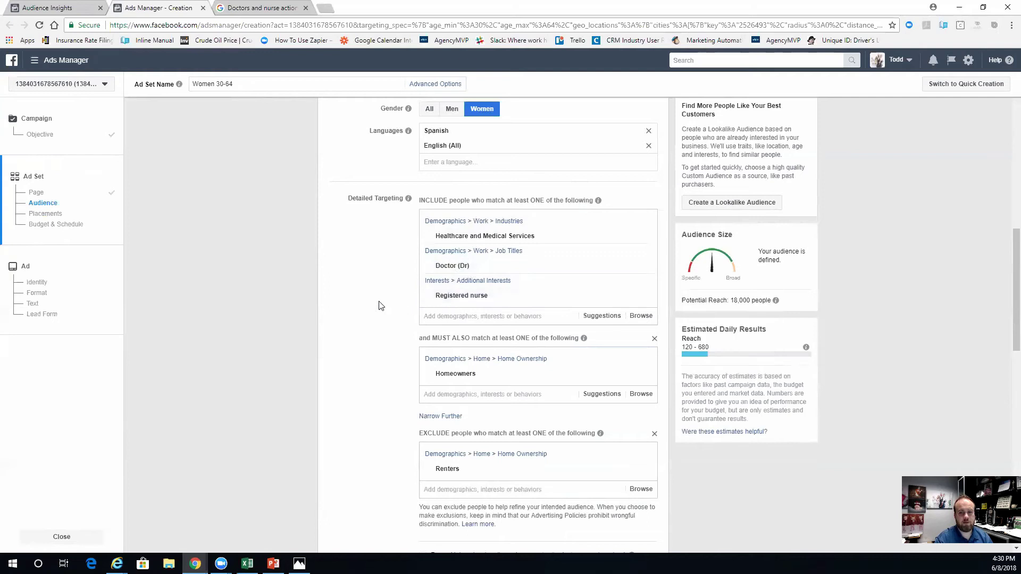
- Switch the ad set's placements from automatic to Edit Placements
scroll(381, 306, "down", 2)
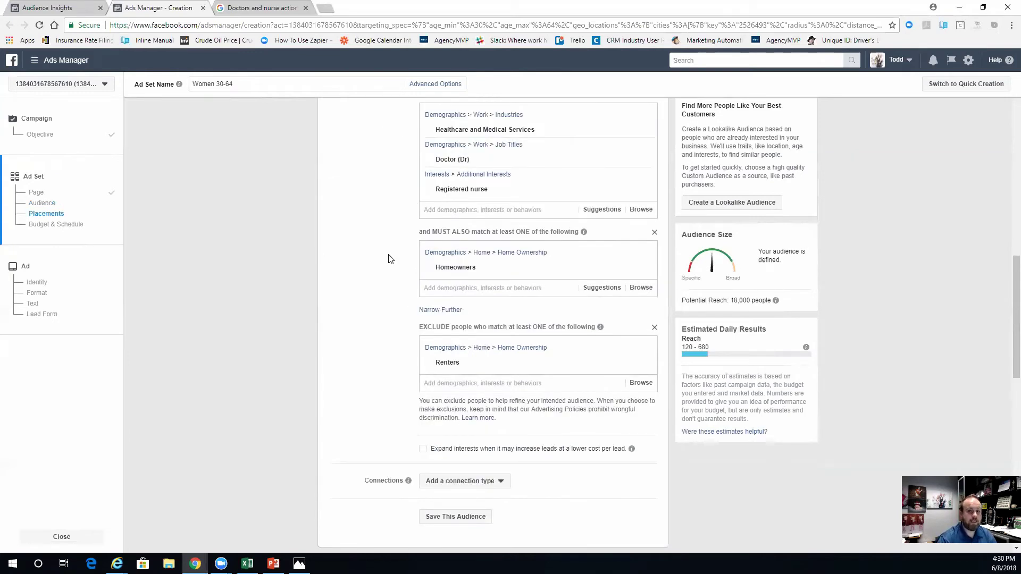
mouse_move(769, 309)
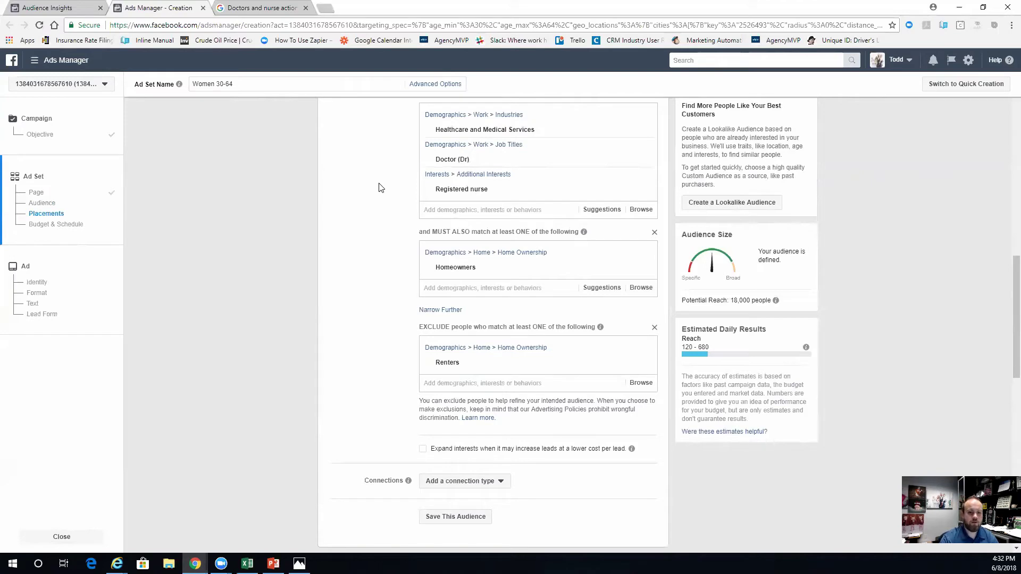
scroll(381, 187, "down", 3)
scroll(381, 187, "down", 4)
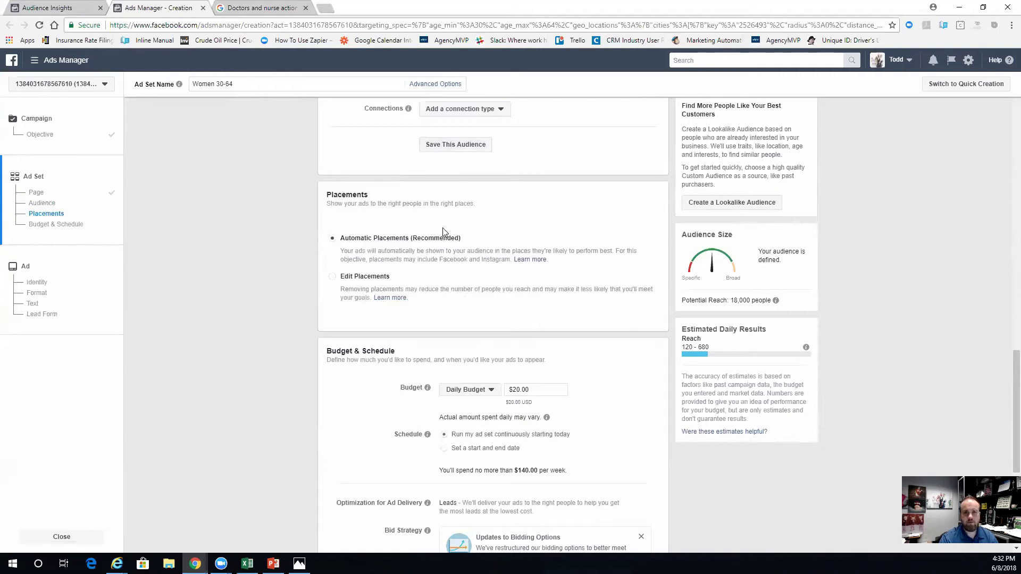
left_click_drag(465, 239, 343, 244)
left_click(336, 246)
triple_click(337, 246)
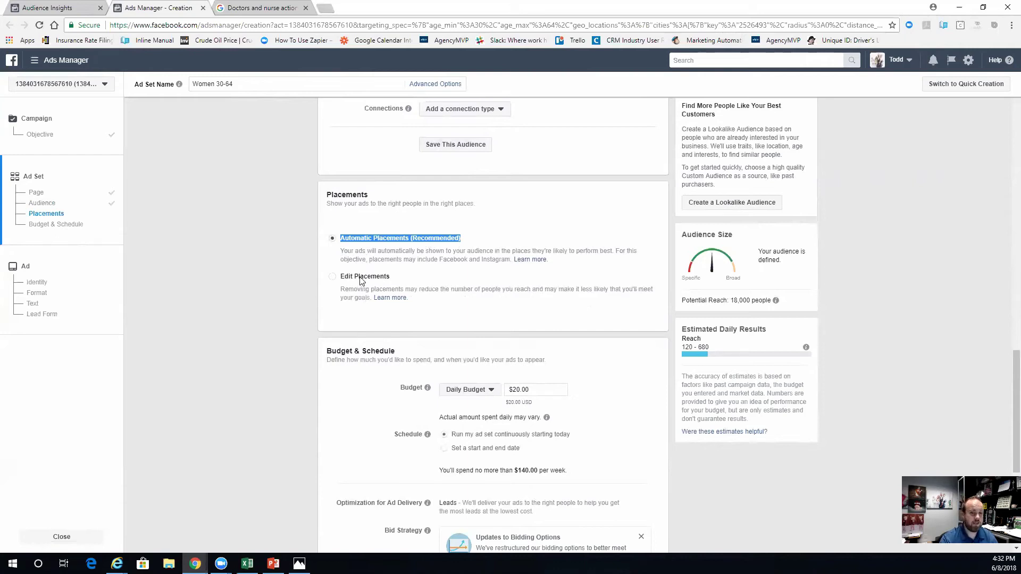
left_click(333, 277)
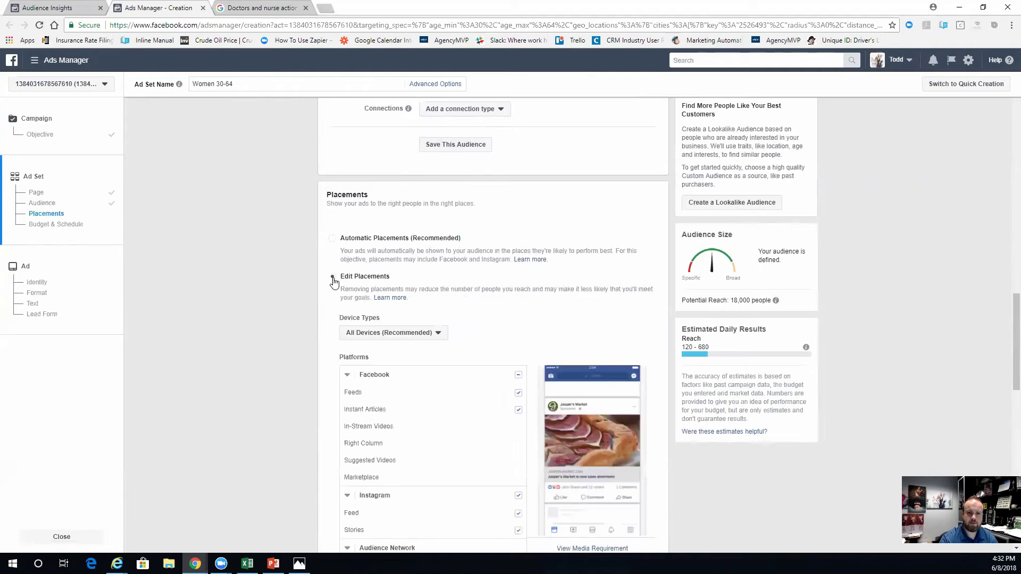
- Limit the placement device types to Mobile Only
left_click(436, 334)
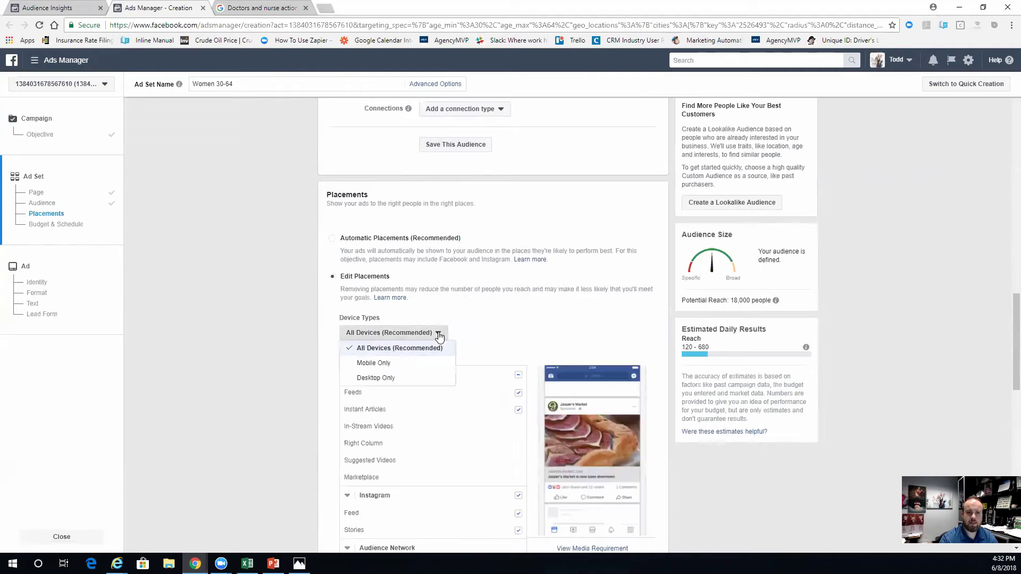
left_click(410, 364)
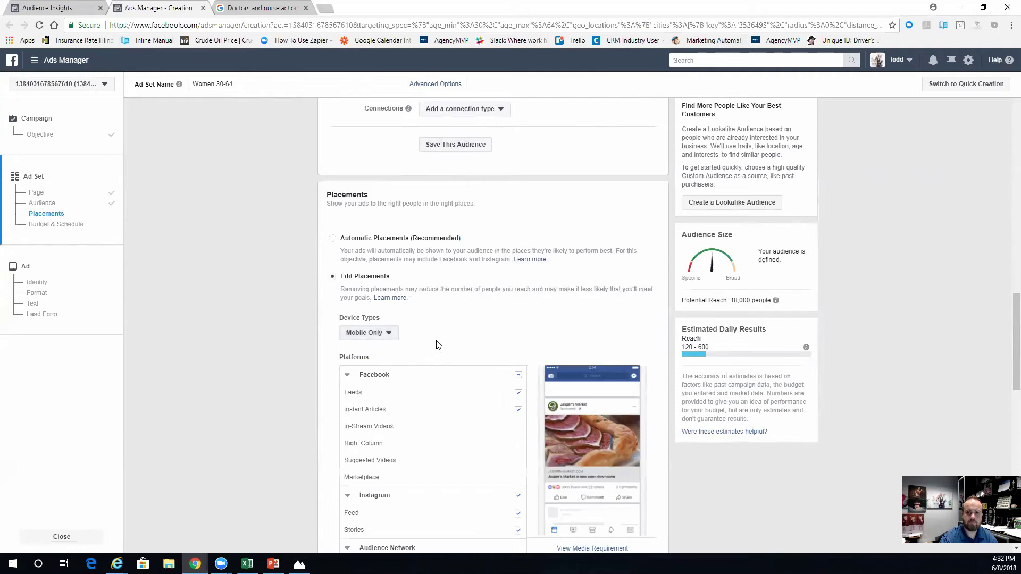
scroll(448, 311, "down", 1)
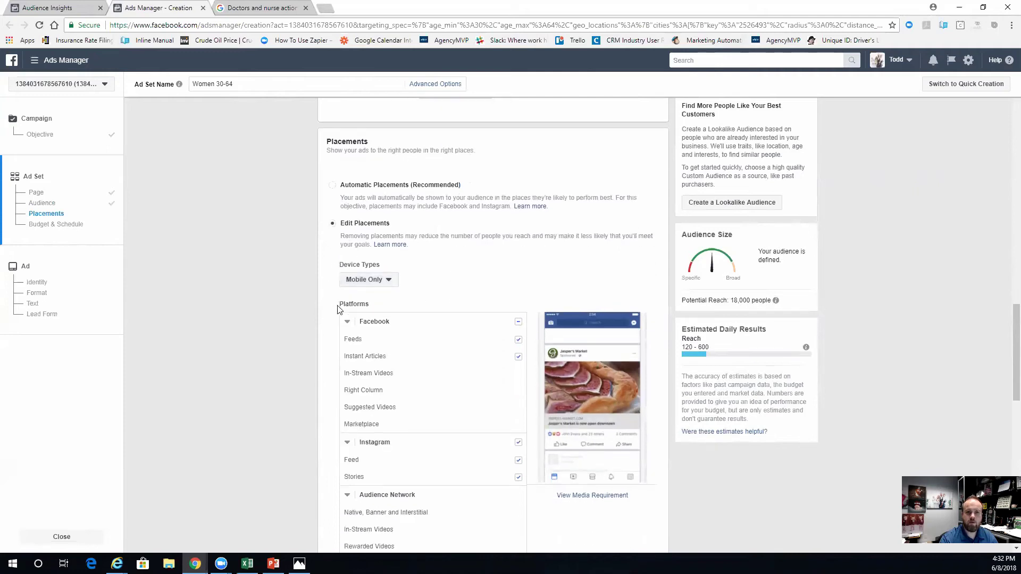
left_click(366, 283)
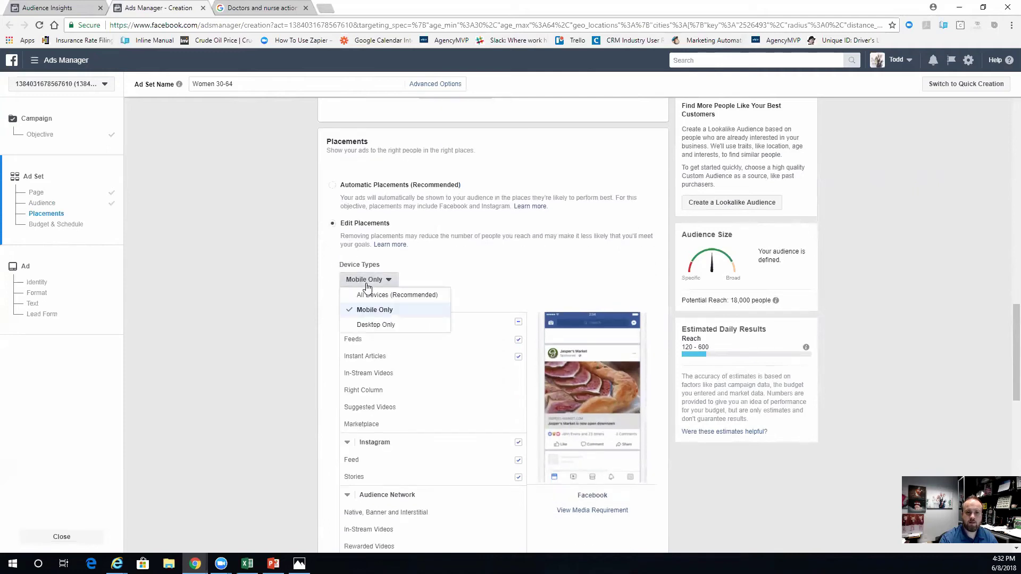
left_click(452, 279)
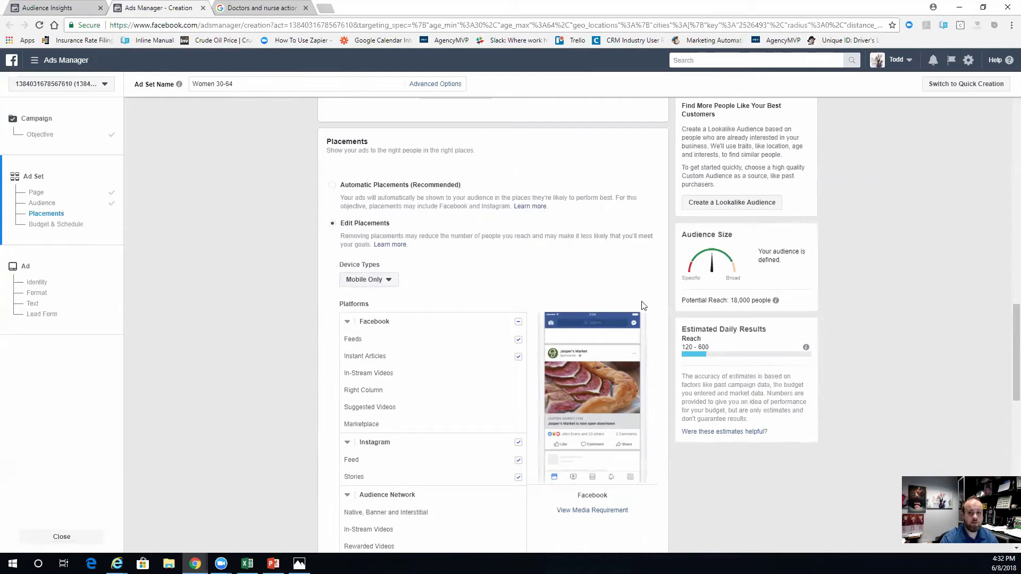
- Review the choices for specific mobile devices and operating systems, leaving All Mobile Devices selected
scroll(642, 304, "down", 4)
scroll(641, 305, "down", 3)
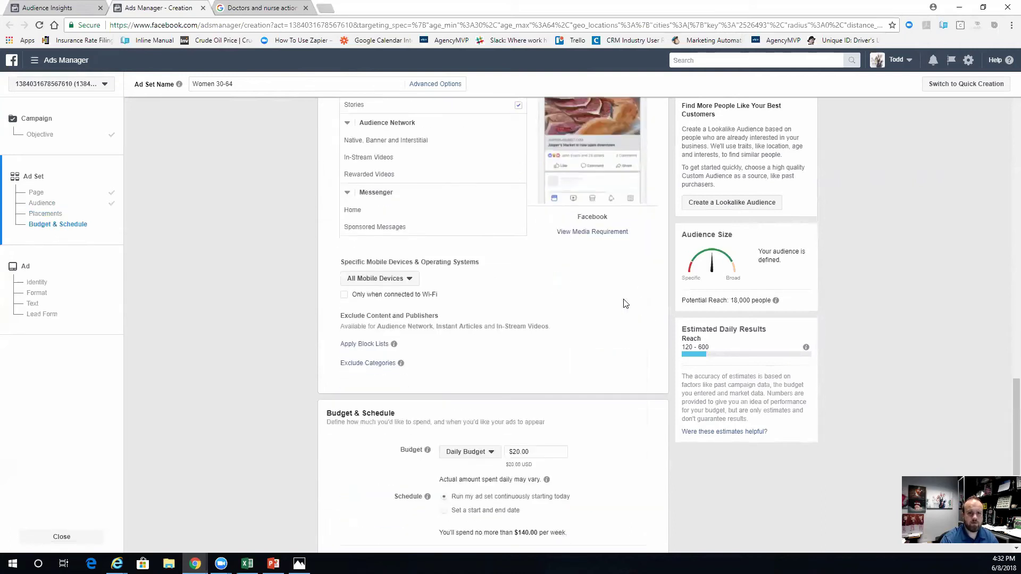
left_click(412, 280)
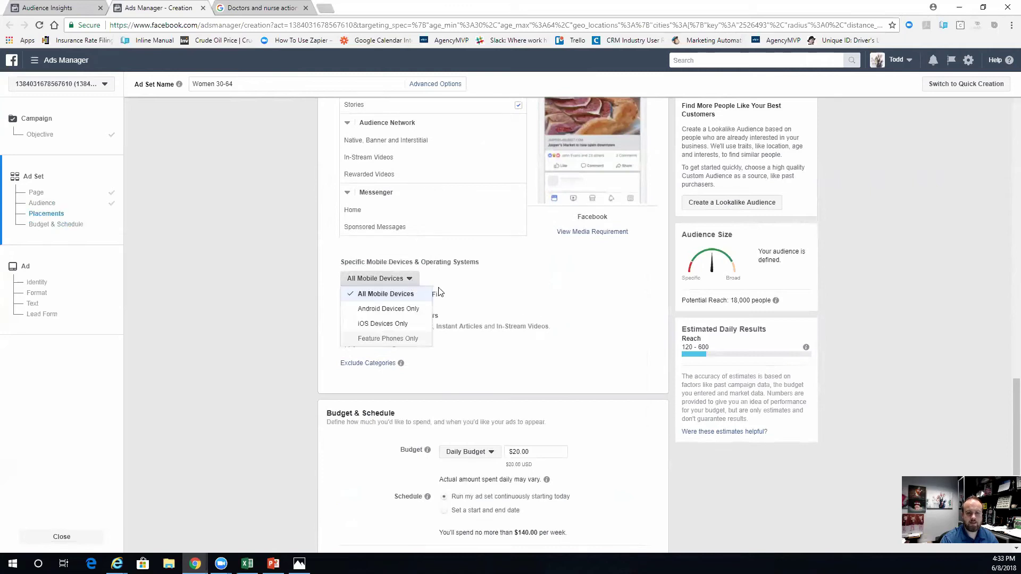
left_click(462, 289)
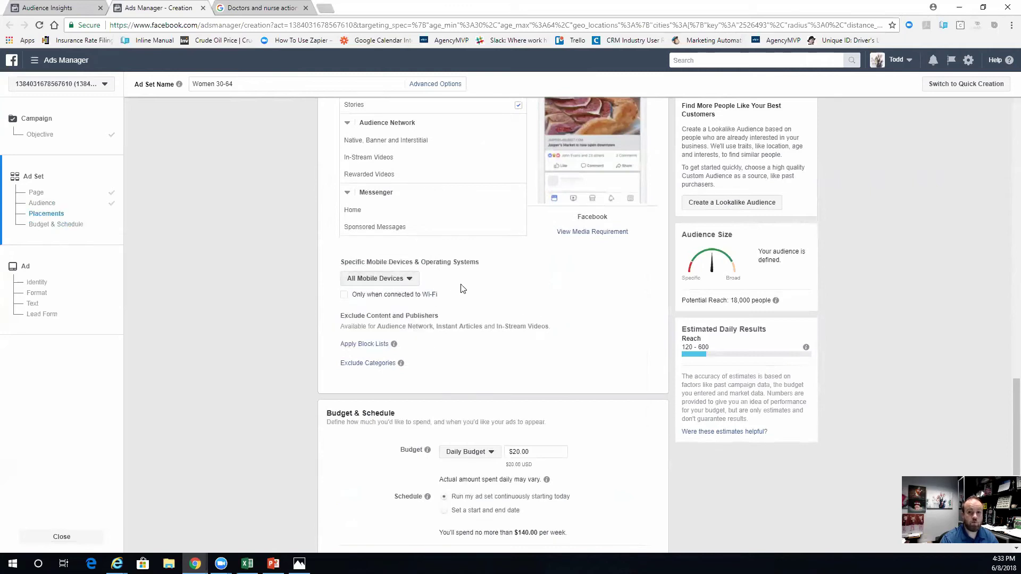
left_click(410, 281)
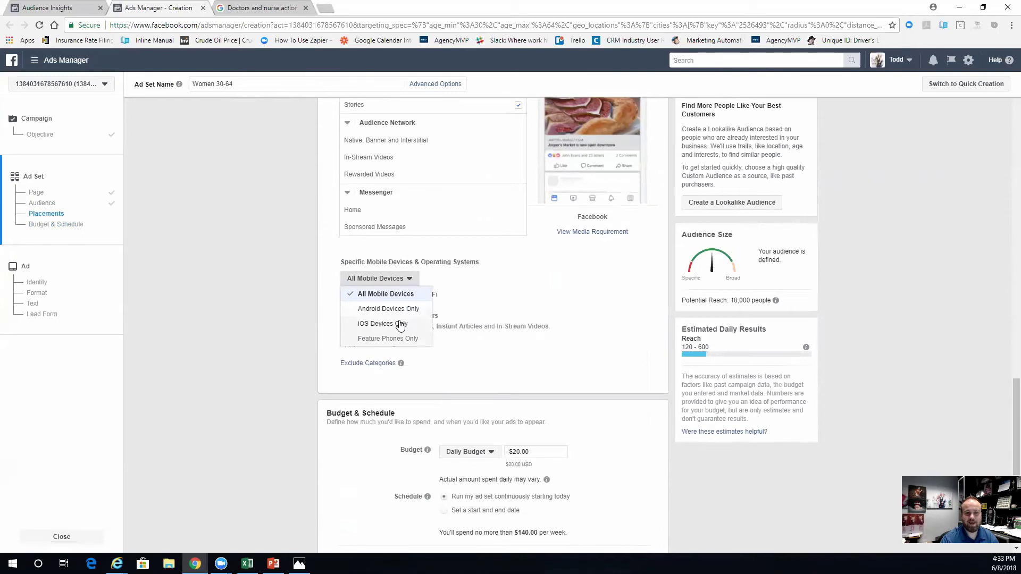
left_click(462, 298)
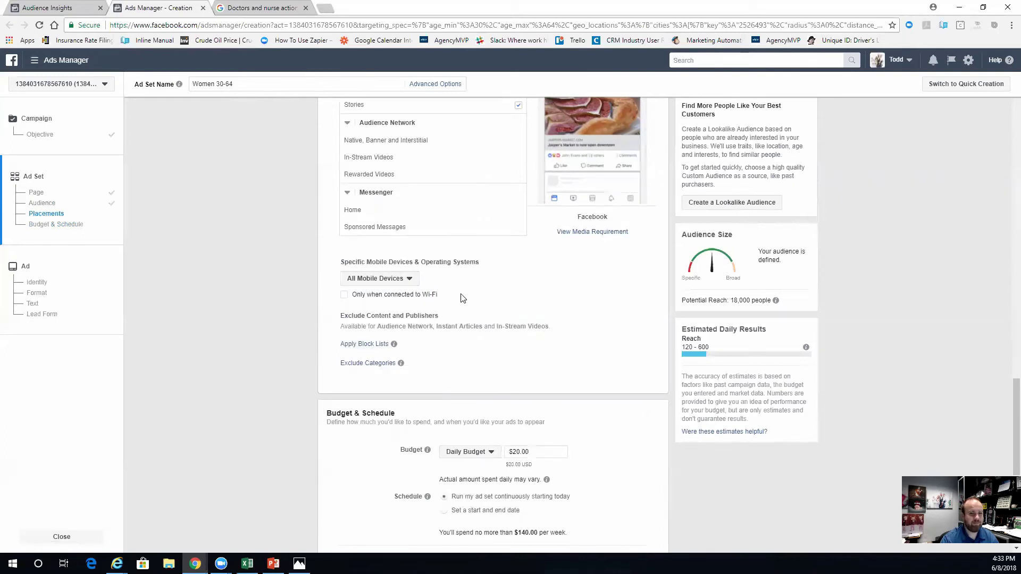
- Set the ad set's daily budget to $10.00
scroll(461, 298, "down", 3)
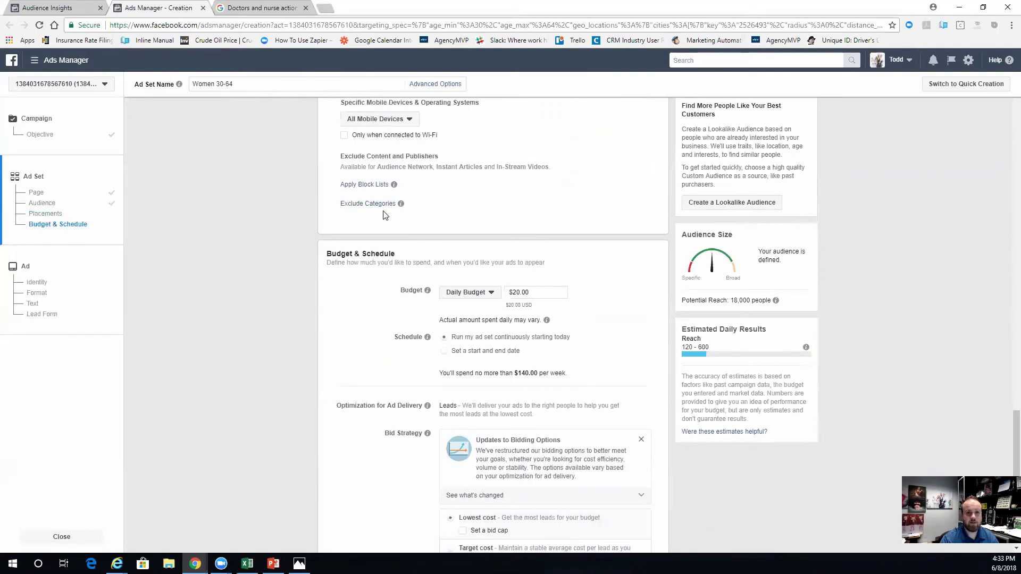
scroll(405, 245, "down", 1)
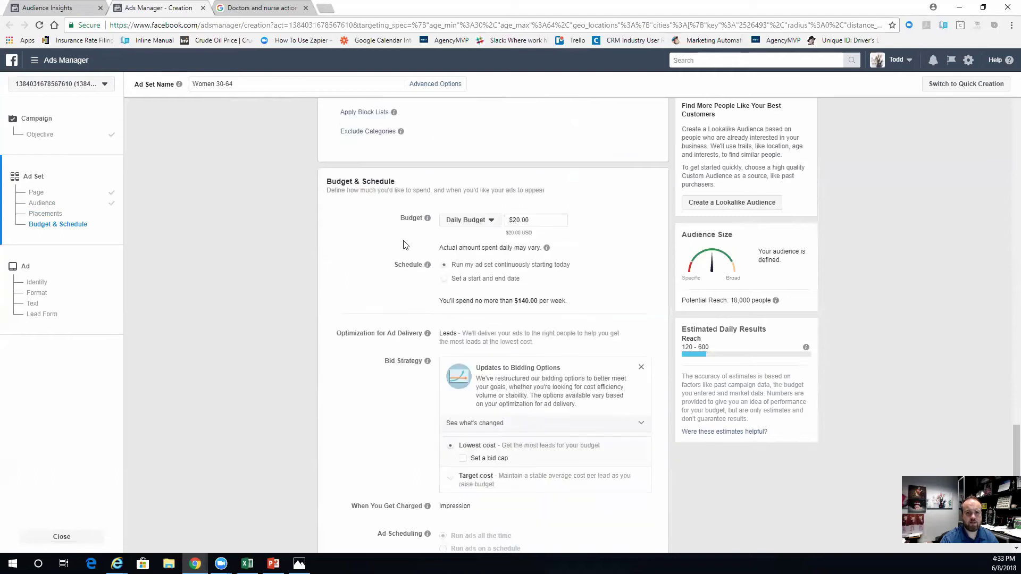
scroll(406, 245, "down", 1)
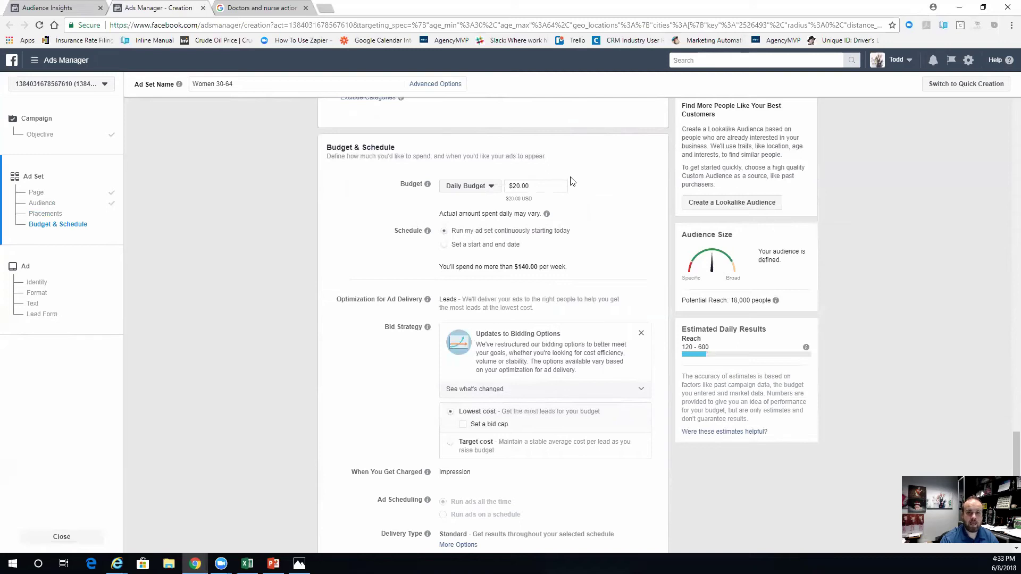
double_click(547, 186)
type("10")
left_click(643, 222)
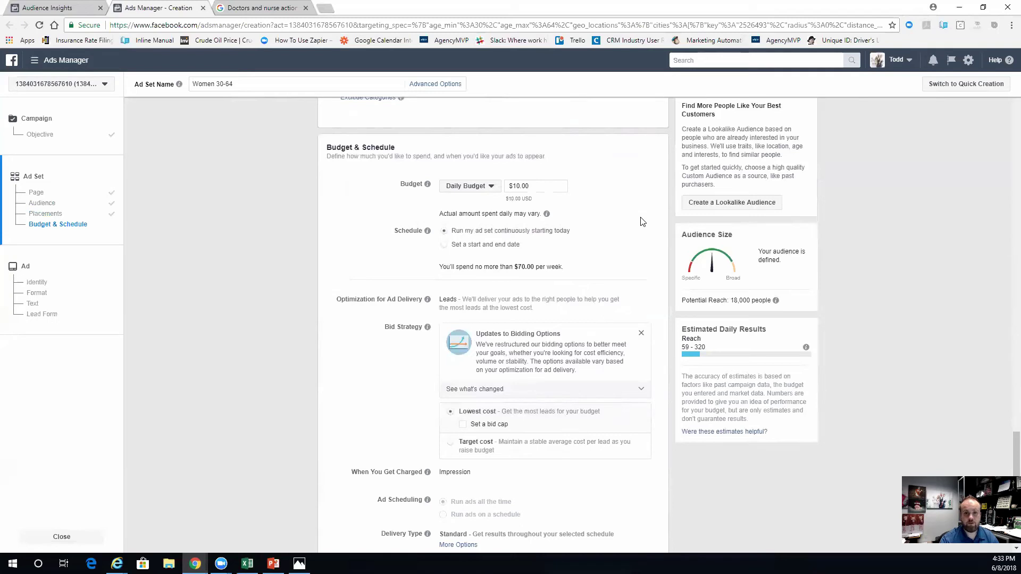
- Browse the Home Ownership and Home Type demographics available for the must-also-match targeting group
scroll(642, 222, "up", 15)
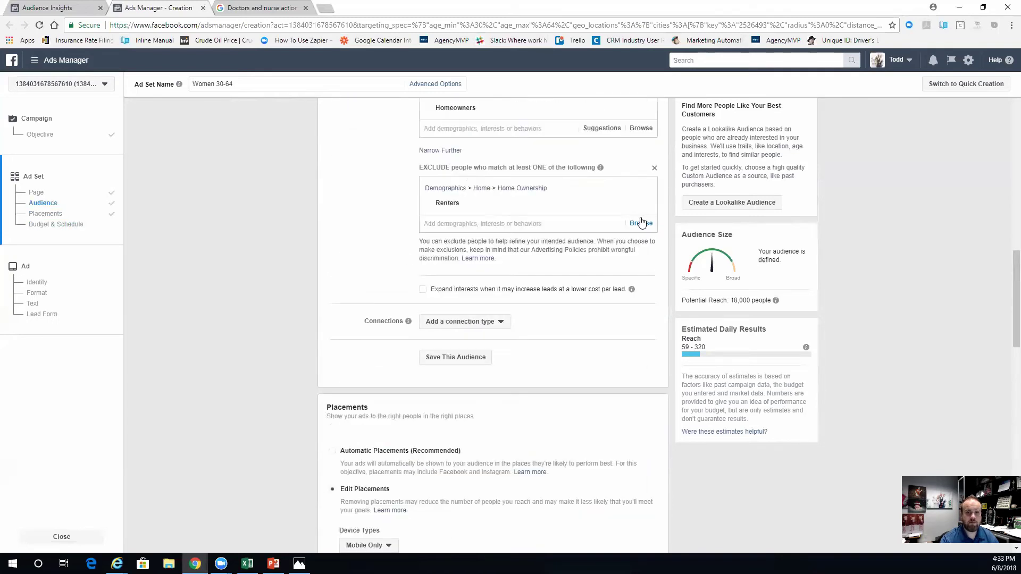
scroll(642, 222, "up", 3)
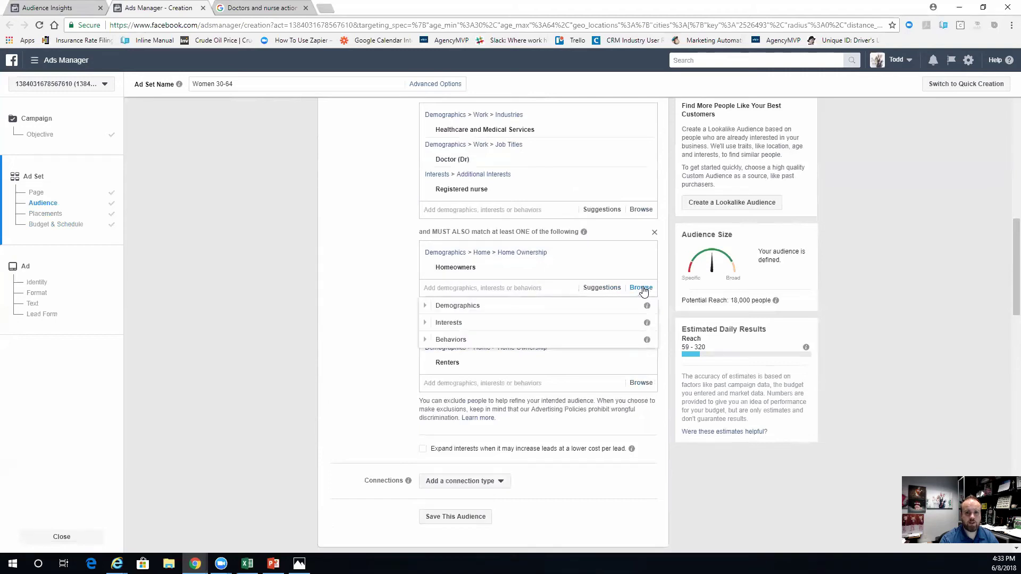
left_click(427, 307)
left_click(433, 357)
scroll(435, 358, "down", 1)
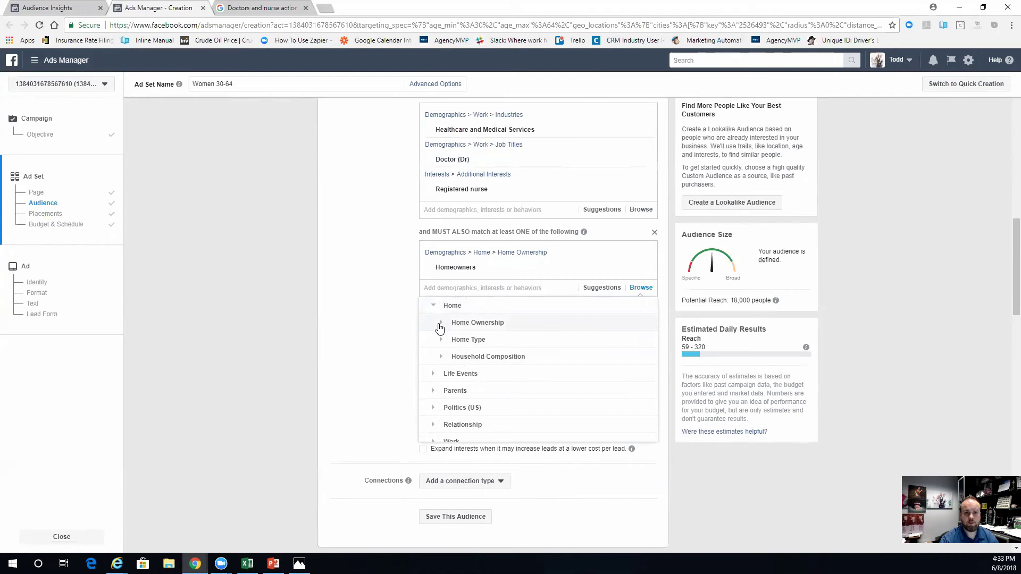
left_click(441, 322)
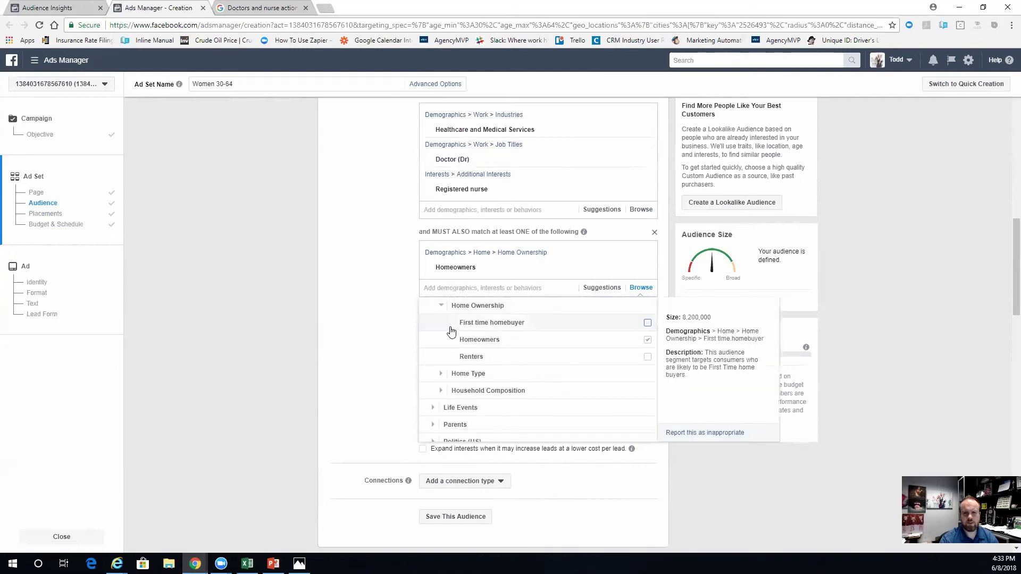
left_click(441, 307)
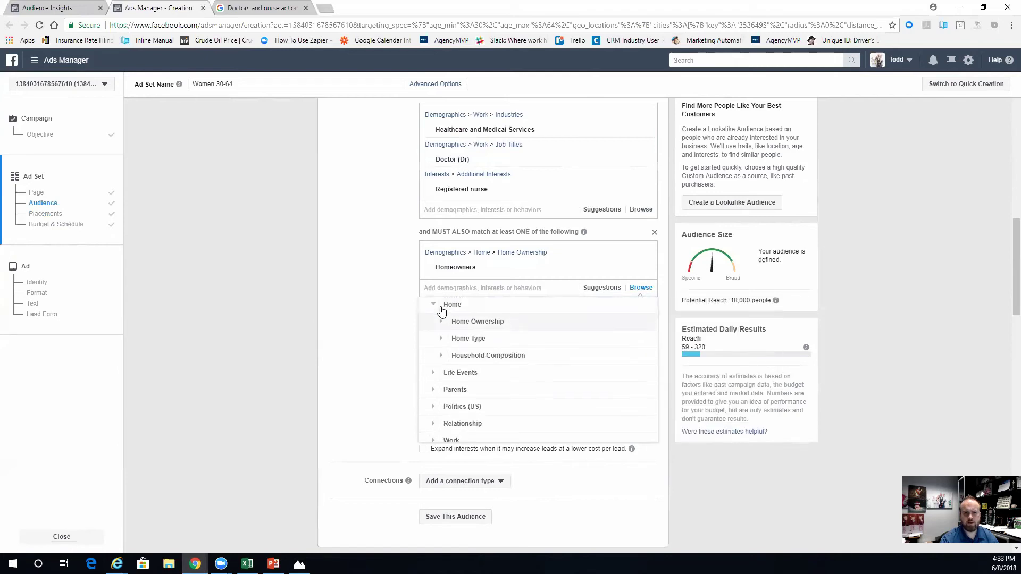
left_click(441, 338)
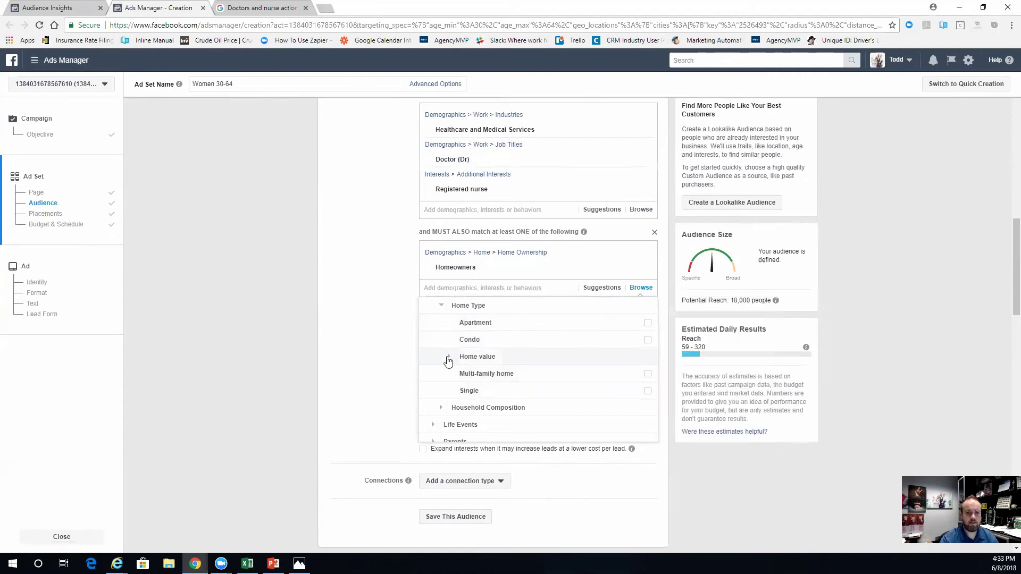
- Examine the Parents and Education demographics for the must-also-match targeting group, then close the list without adding any
scroll(445, 360, "down", 2)
left_click(435, 349)
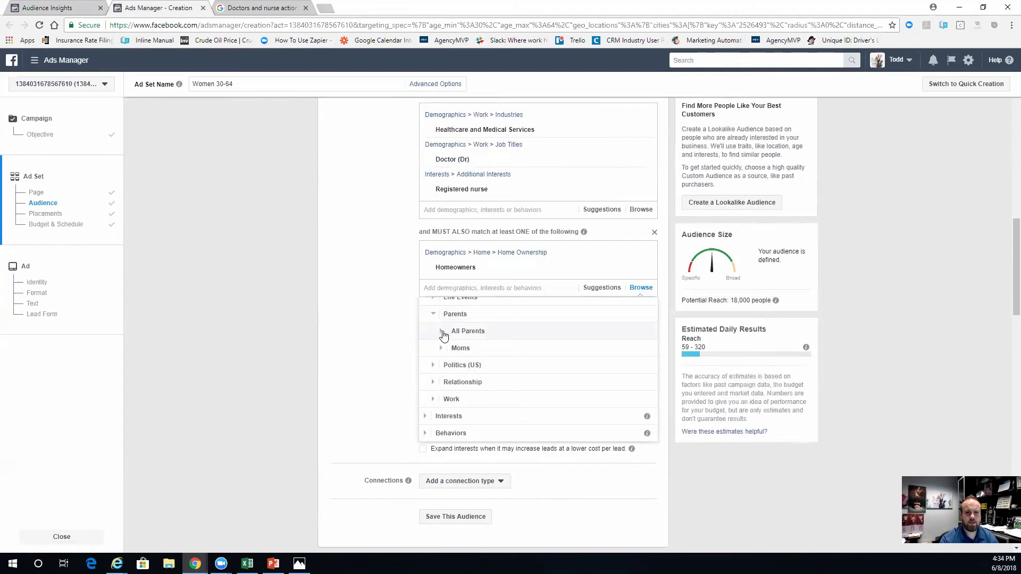
left_click(442, 332)
scroll(518, 343, "down", 1)
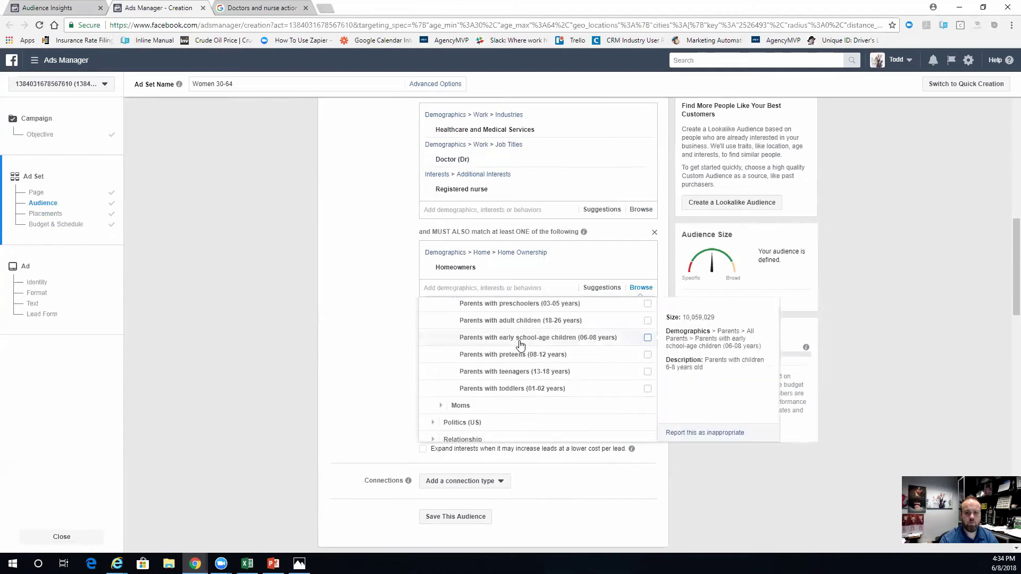
scroll(516, 351, "up", 2)
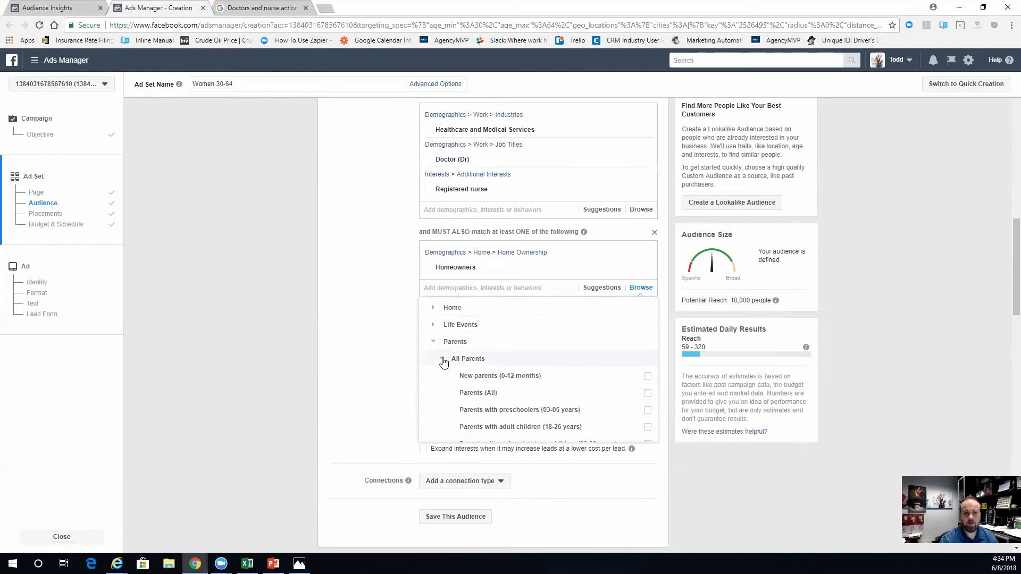
scroll(444, 362, "down", 1)
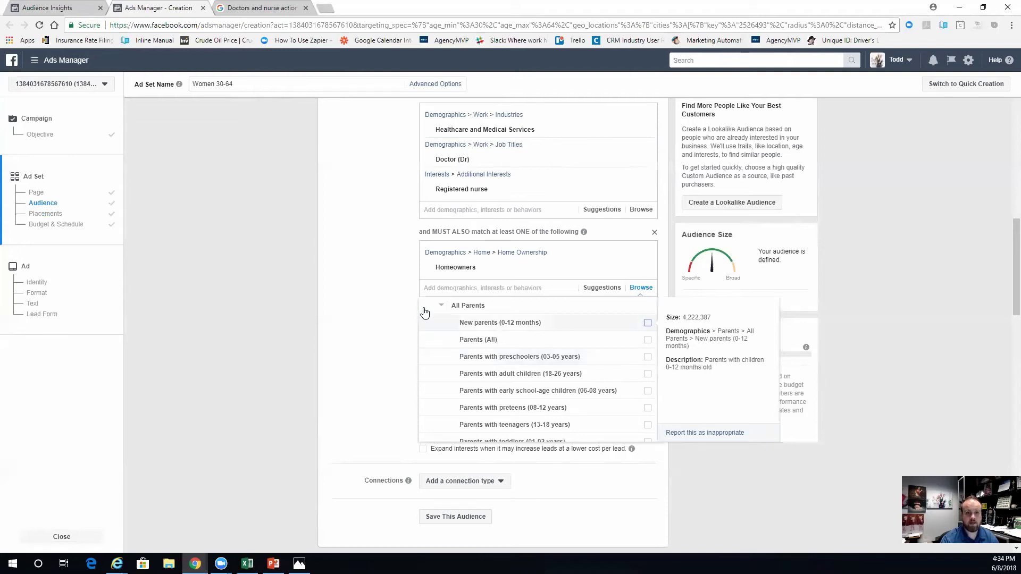
scroll(468, 385, "up", 2)
left_click(433, 323)
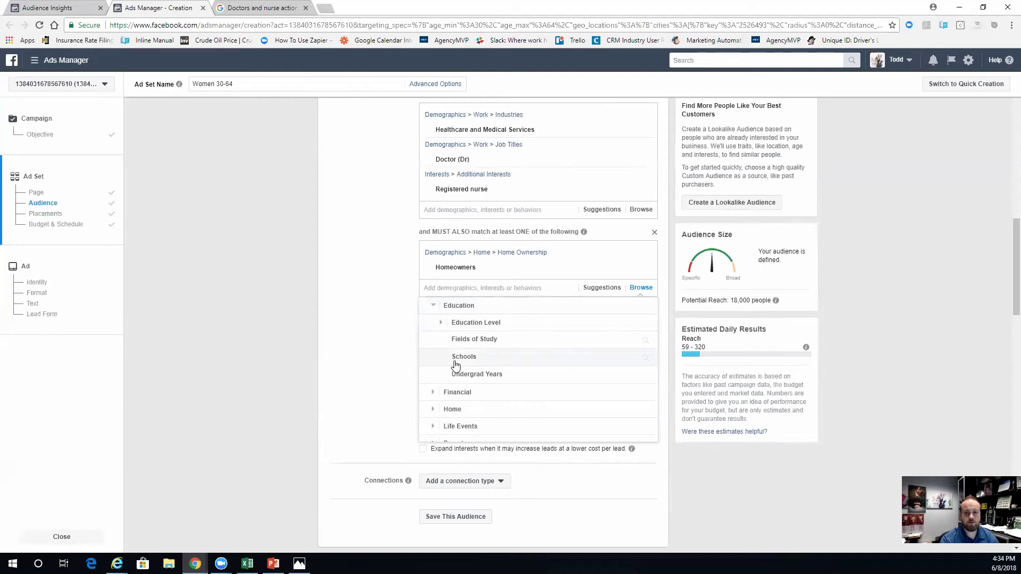
left_click(399, 341)
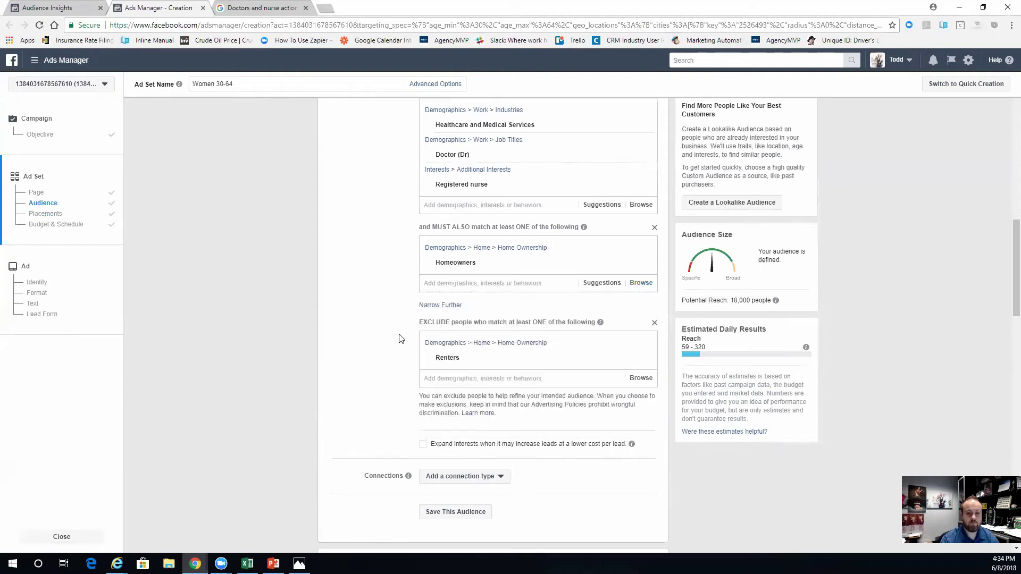
- Review the bid strategy options, keep Lowest cost without a bid cap, and continue to the ad setup
scroll(400, 337, "down", 8)
scroll(401, 333, "down", 8)
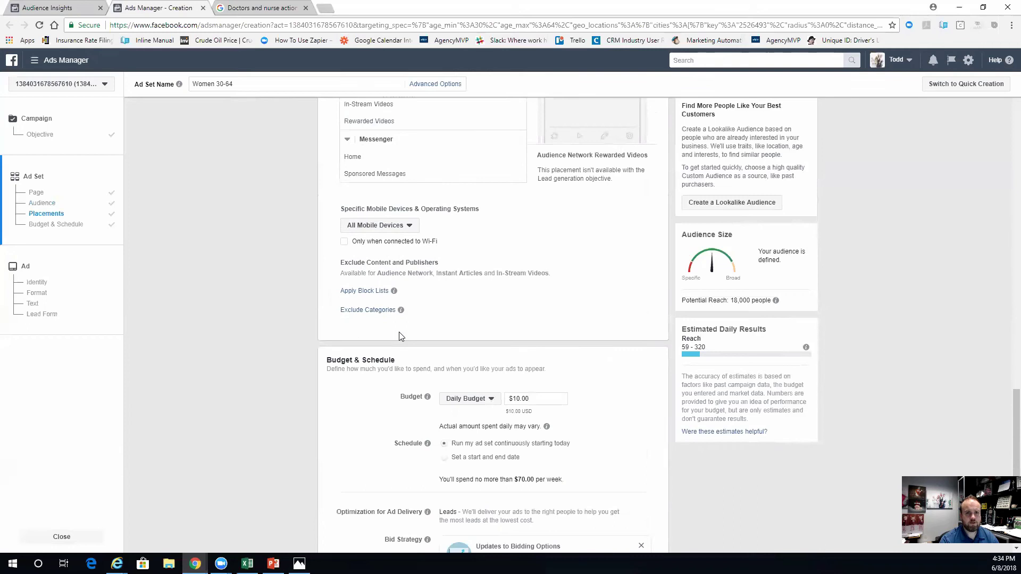
scroll(477, 290, "down", 5)
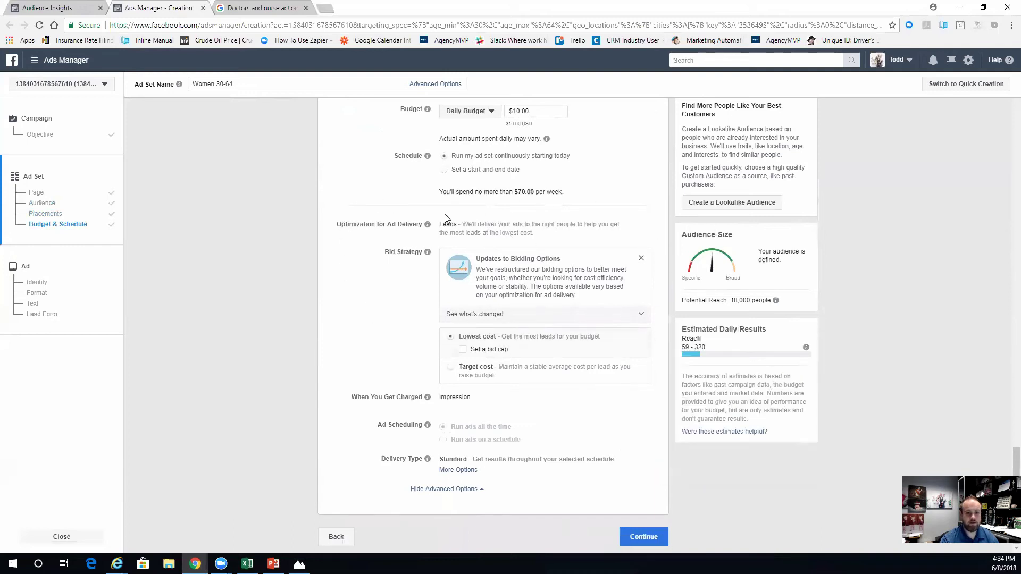
mouse_move(481, 356)
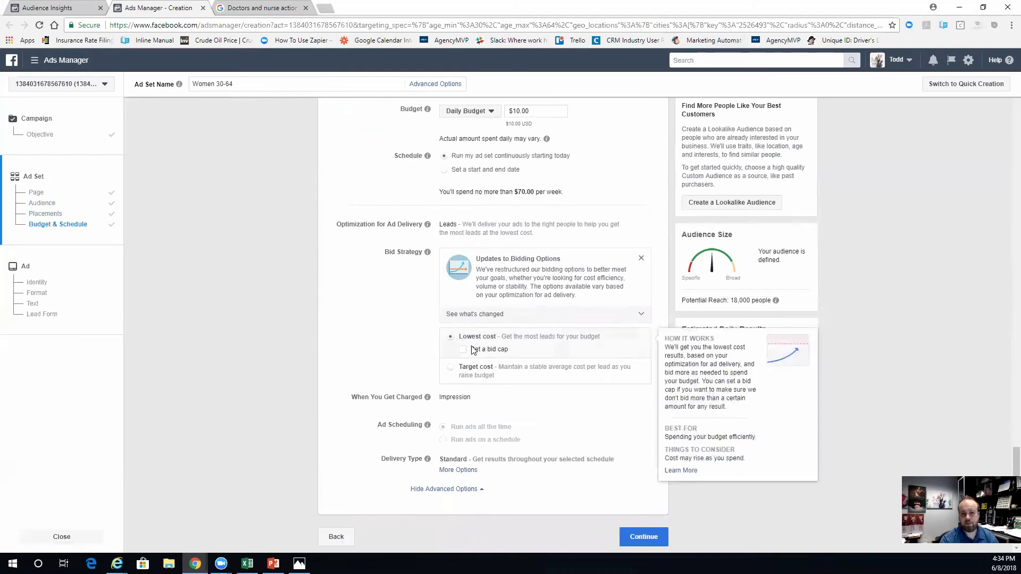
mouse_move(484, 378)
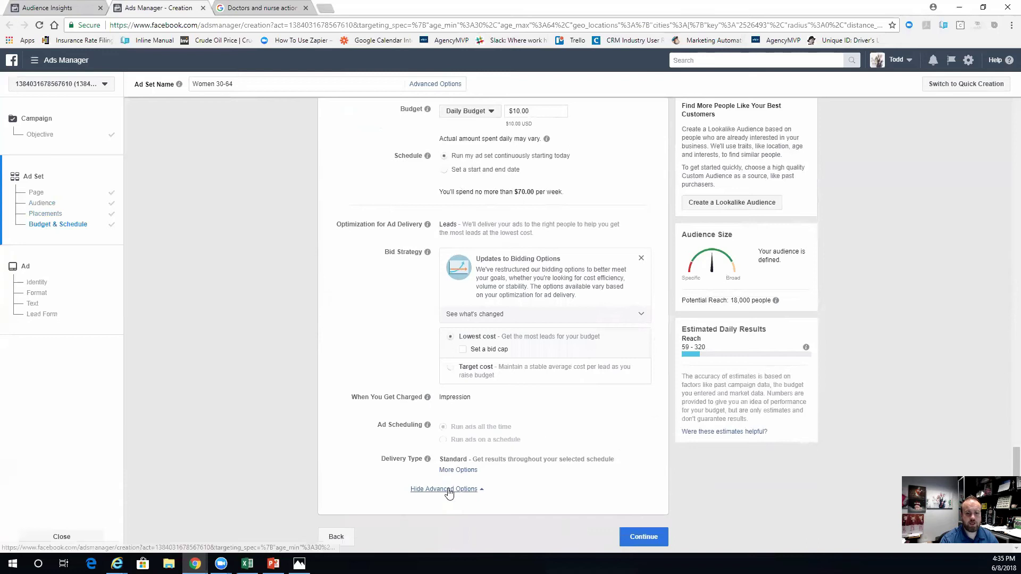
left_click(657, 539)
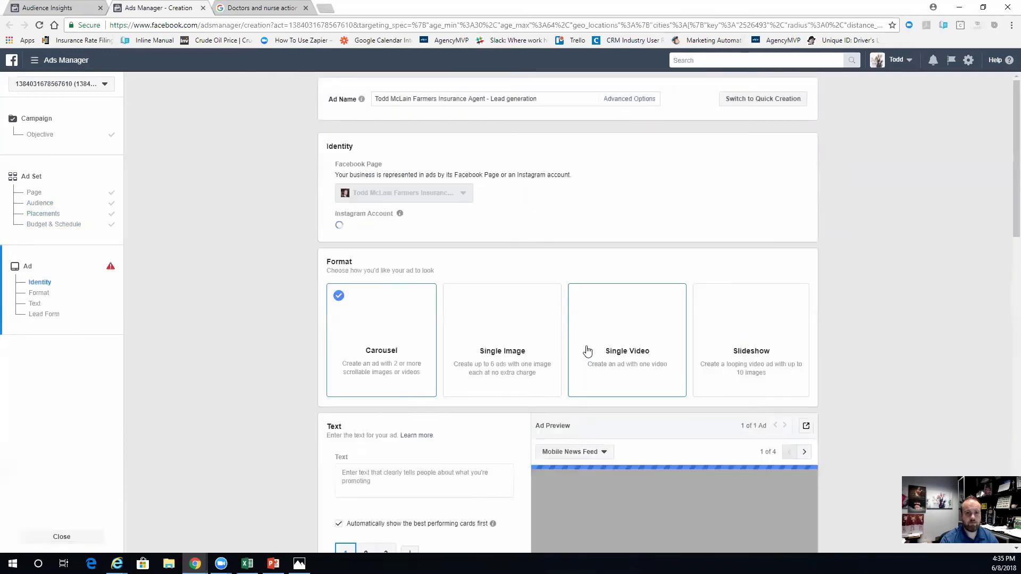
- Choose the Single Image ad format and remove the preloaded Farmers Insurance image
scroll(585, 349, "down", 3)
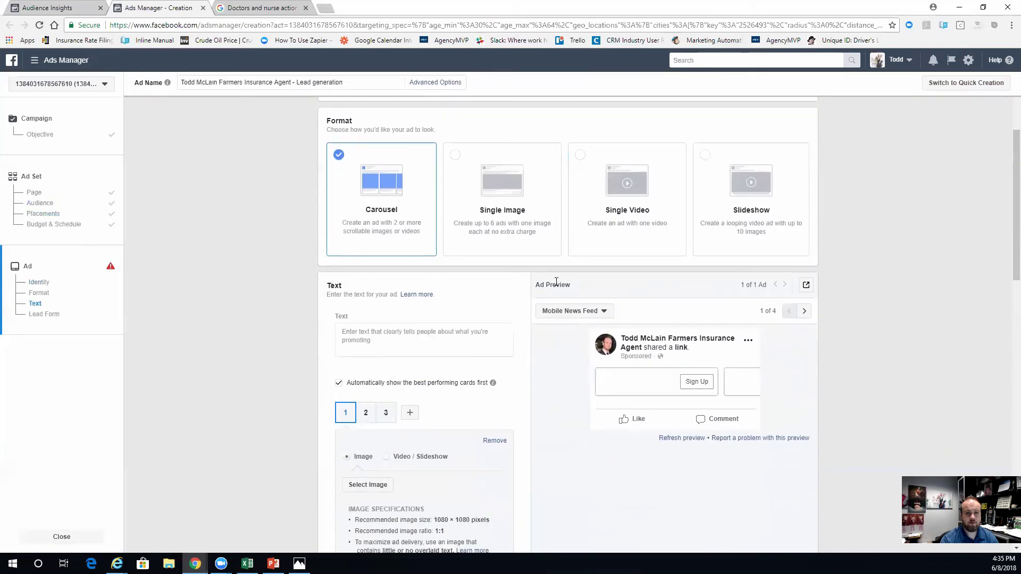
left_click(500, 192)
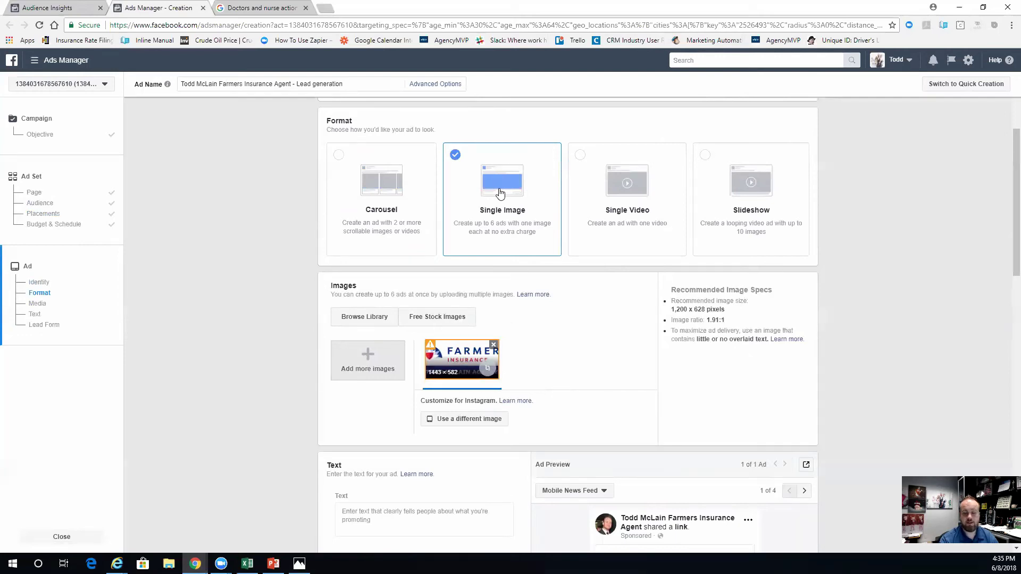
left_click(494, 344)
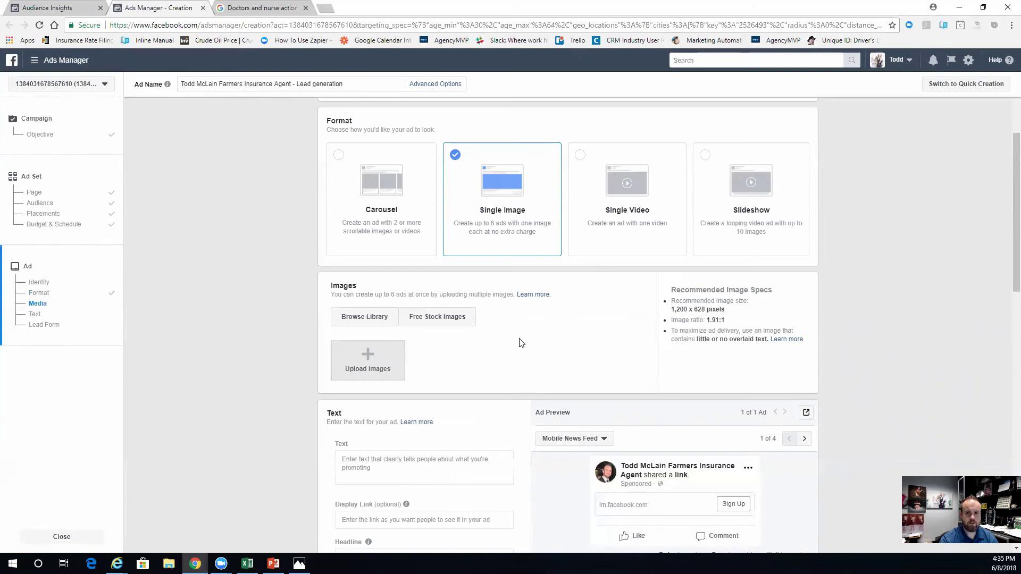
- Check the recommended image specs for the single image ad, especially the pixel size
left_click_drag(677, 290, 815, 295)
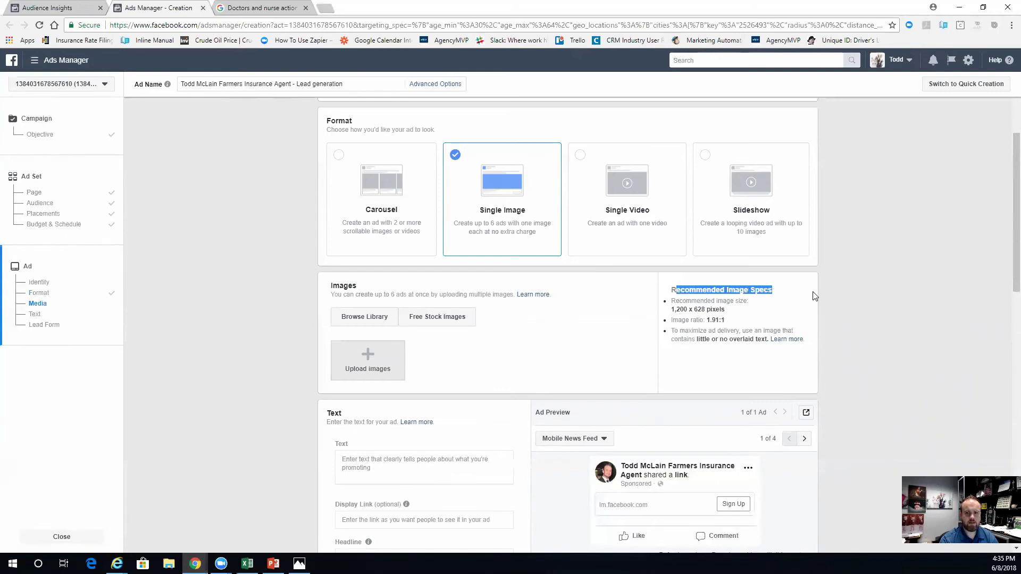
scroll(771, 320, "down", 2)
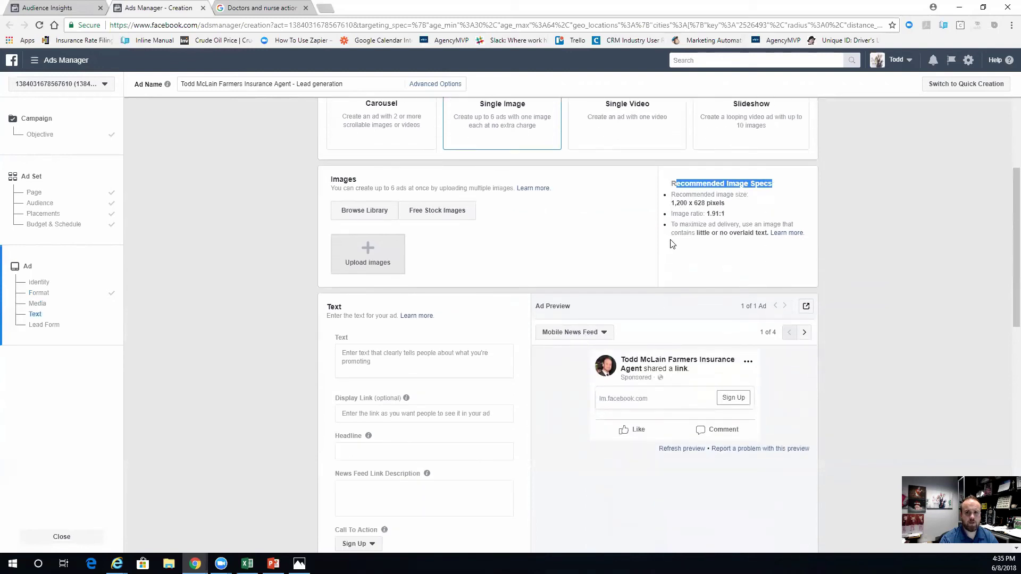
left_click_drag(671, 203, 725, 204)
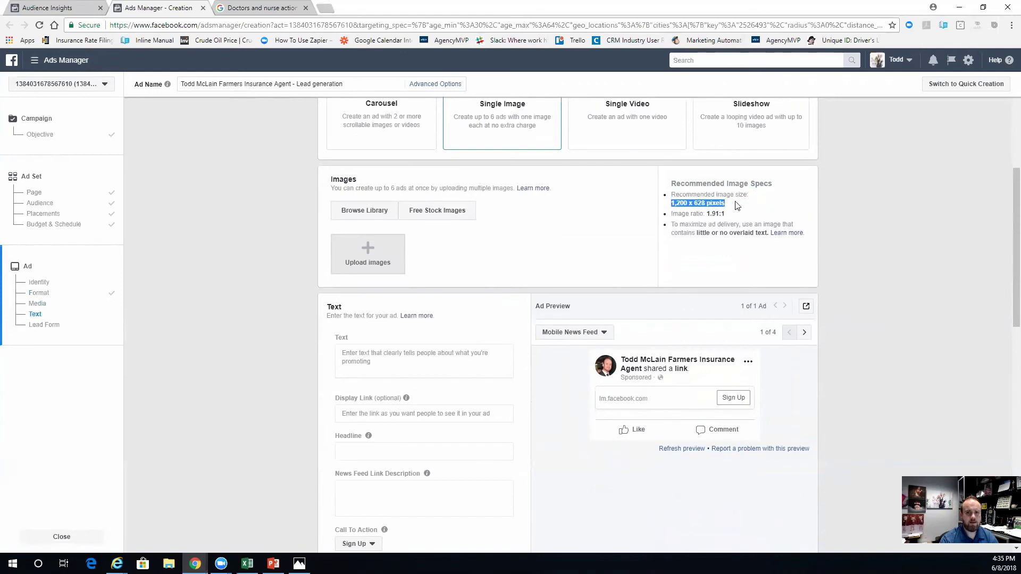
- Switch to the Google Images search for "Doctors and nurse action" and apply an exact size filter of 1200 × 600 px
left_click(262, 8)
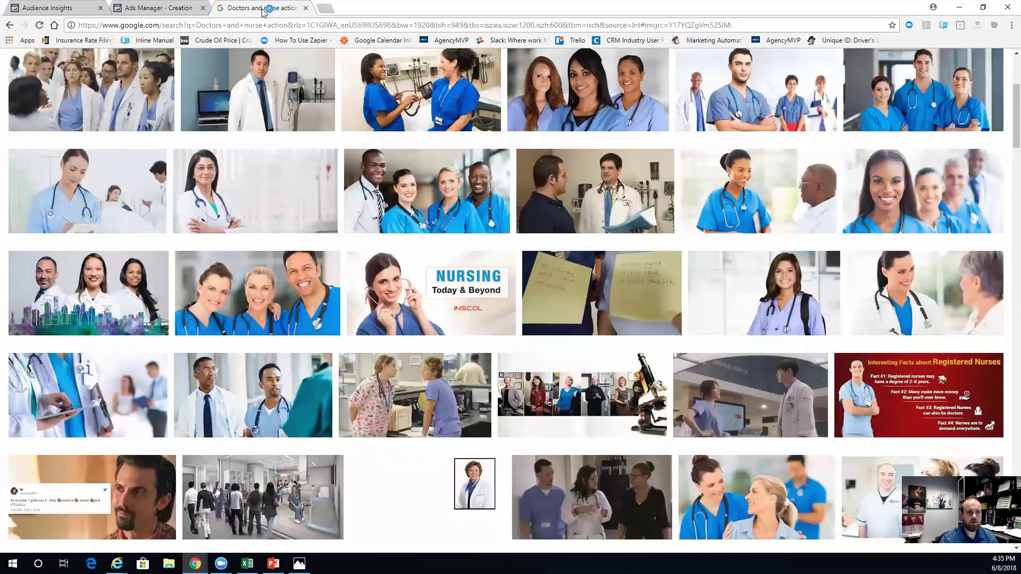
scroll(223, 276, "up", 4)
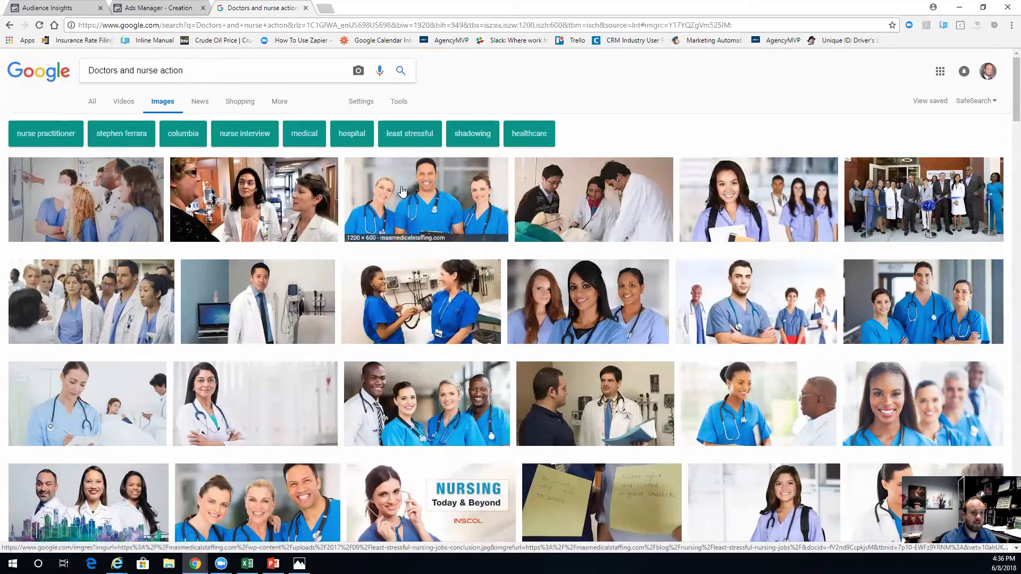
left_click(400, 106)
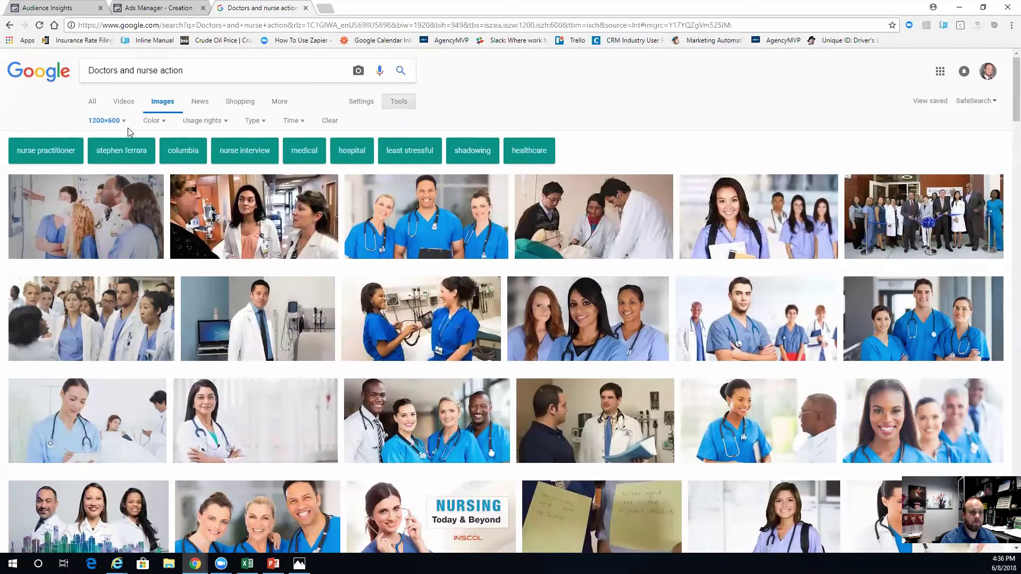
left_click(122, 122)
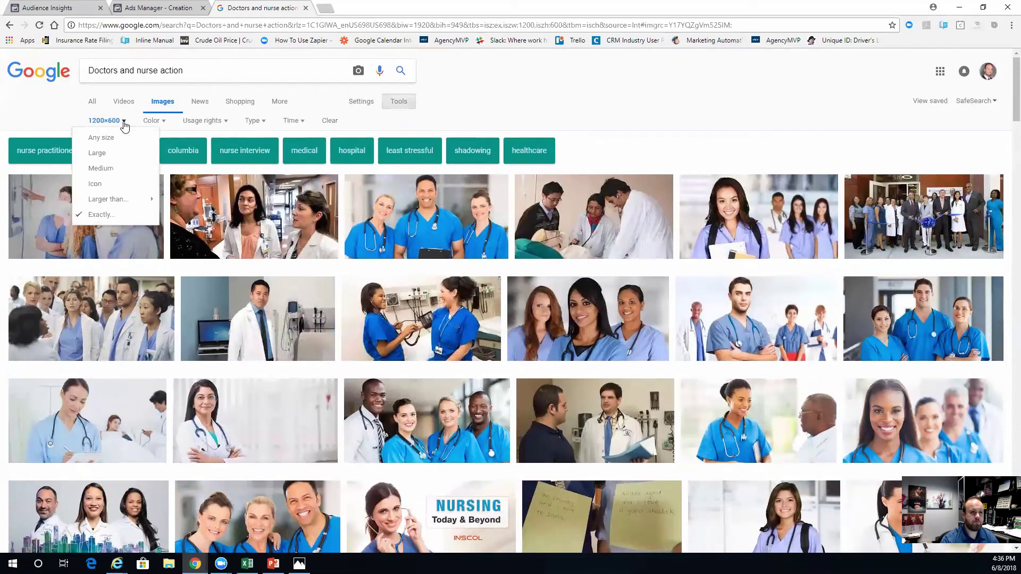
left_click(100, 215)
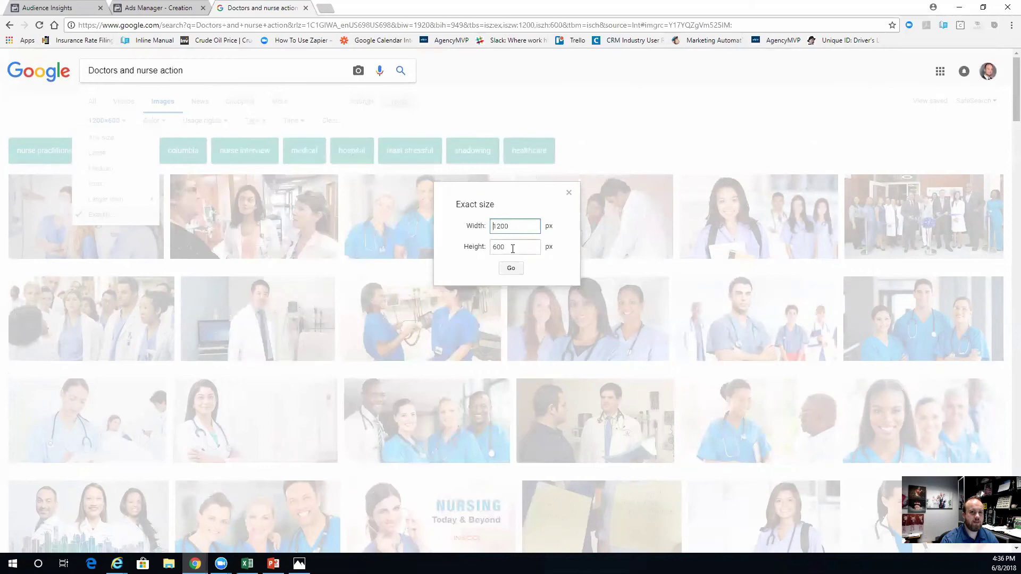
left_click(511, 270)
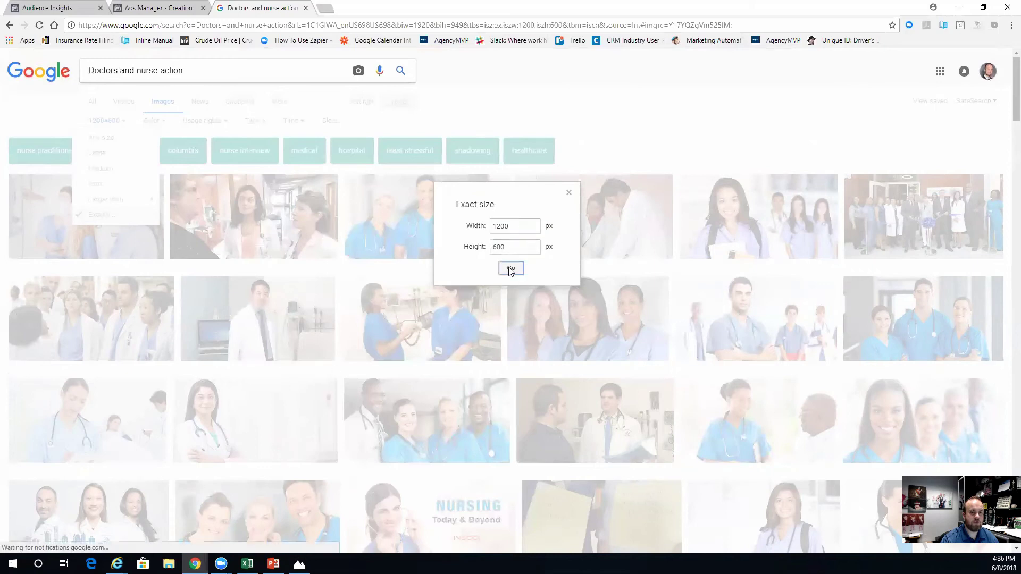
- Browse the filtered images for a medical photo and view the save options for the operating-room picture, then dismiss them
scroll(425, 408, "down", 7)
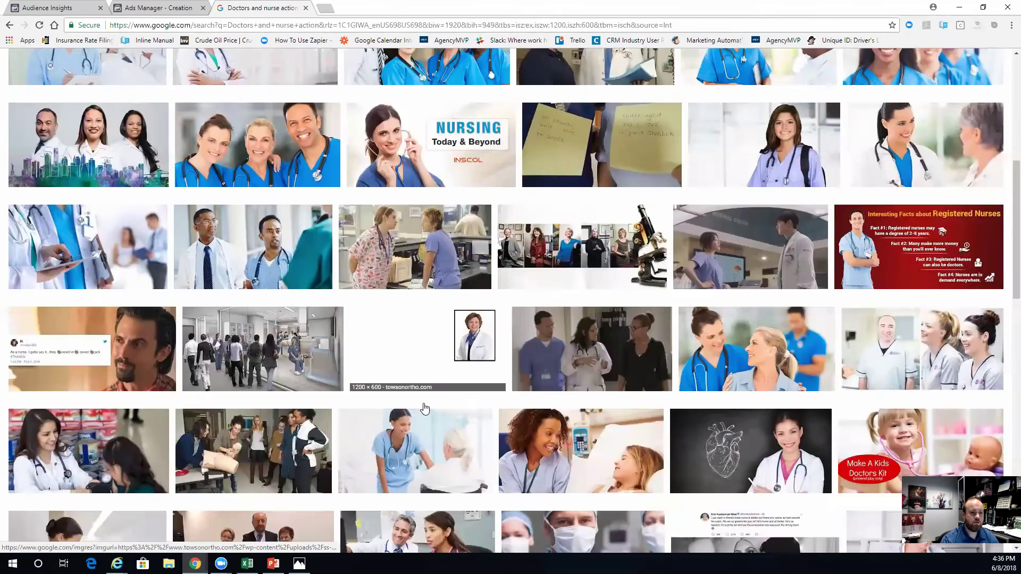
scroll(425, 408, "down", 5)
scroll(425, 408, "down", 14)
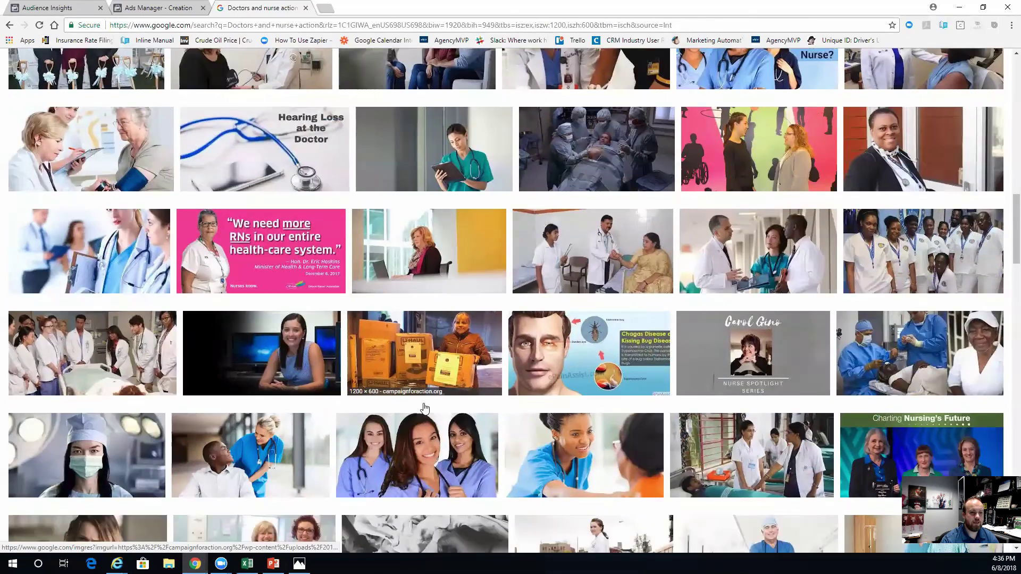
scroll(425, 407, "down", 9)
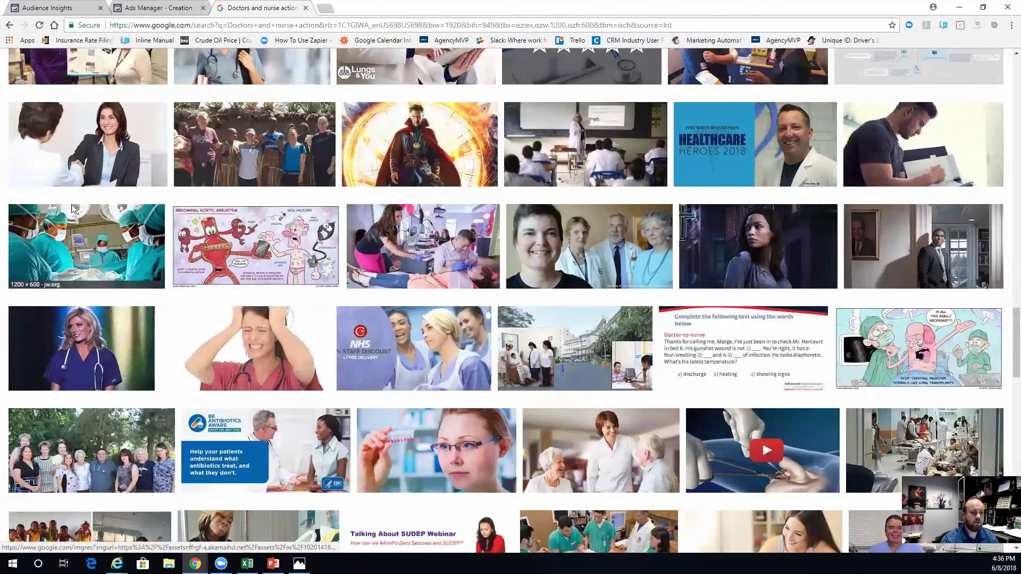
right_click(99, 245)
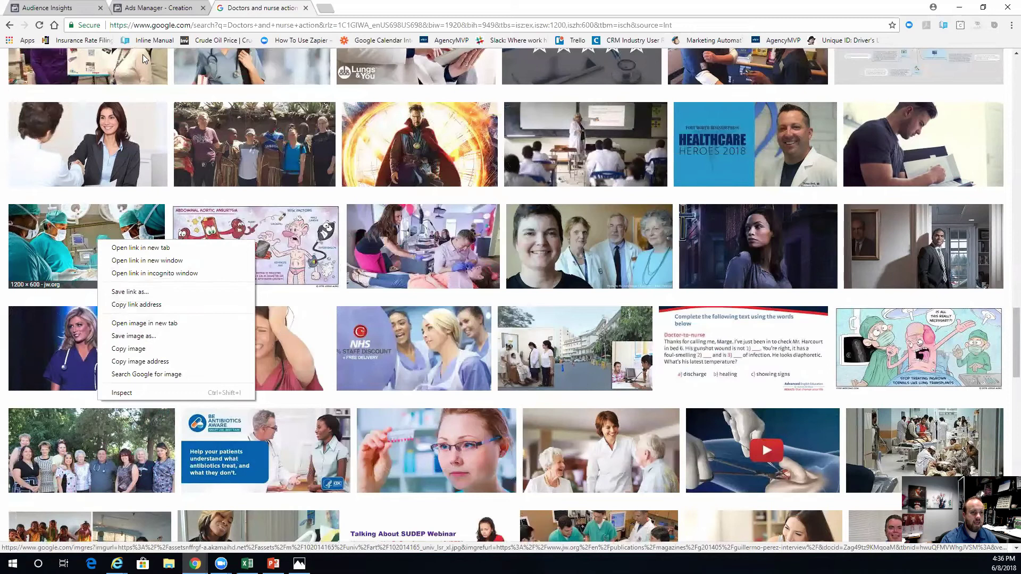
left_click(150, 7)
- Return to Ads Manager and upload Doctor.jpg from the Desktop as the ad image
left_click(150, 6)
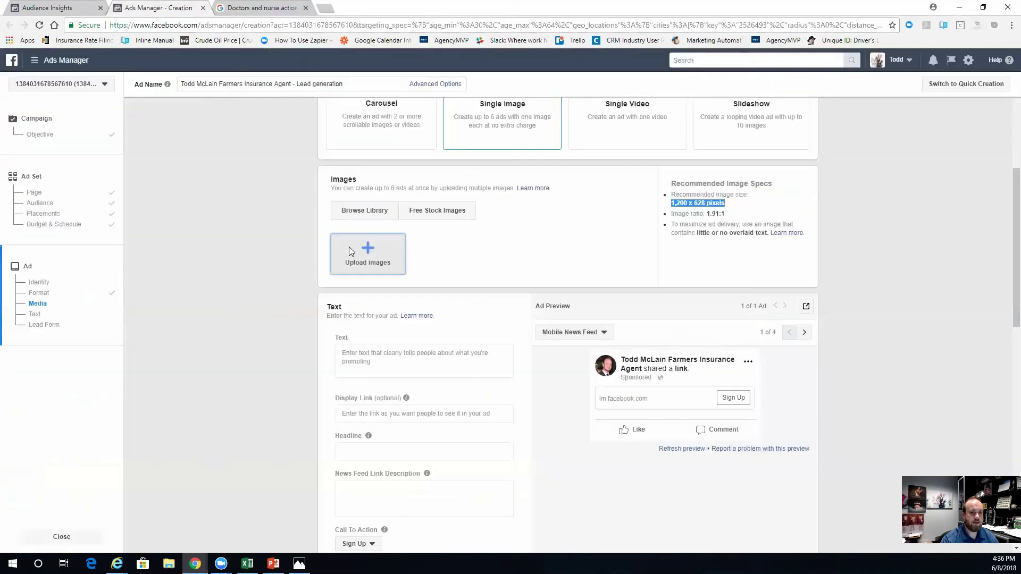
left_click(361, 250)
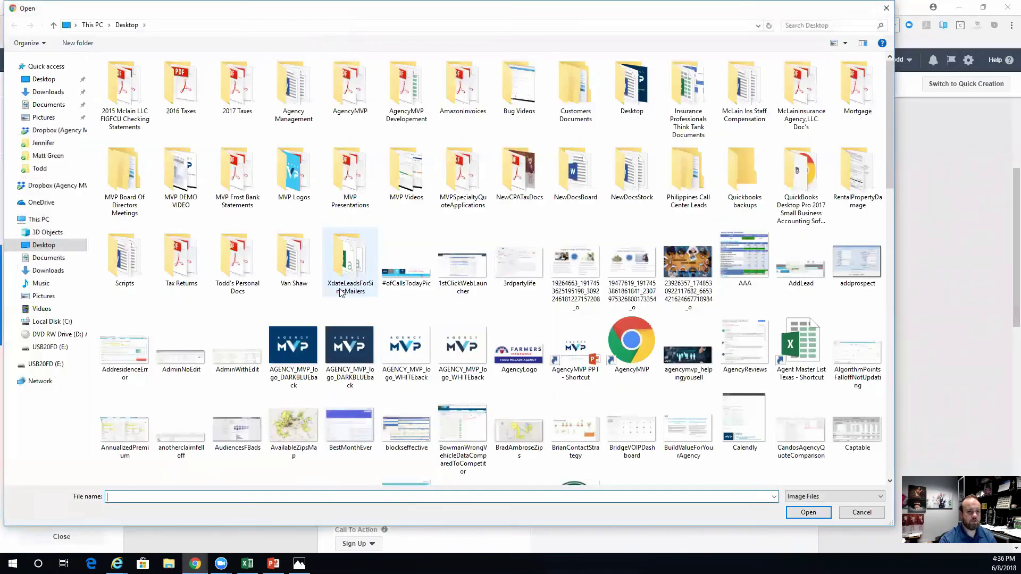
type("doc")
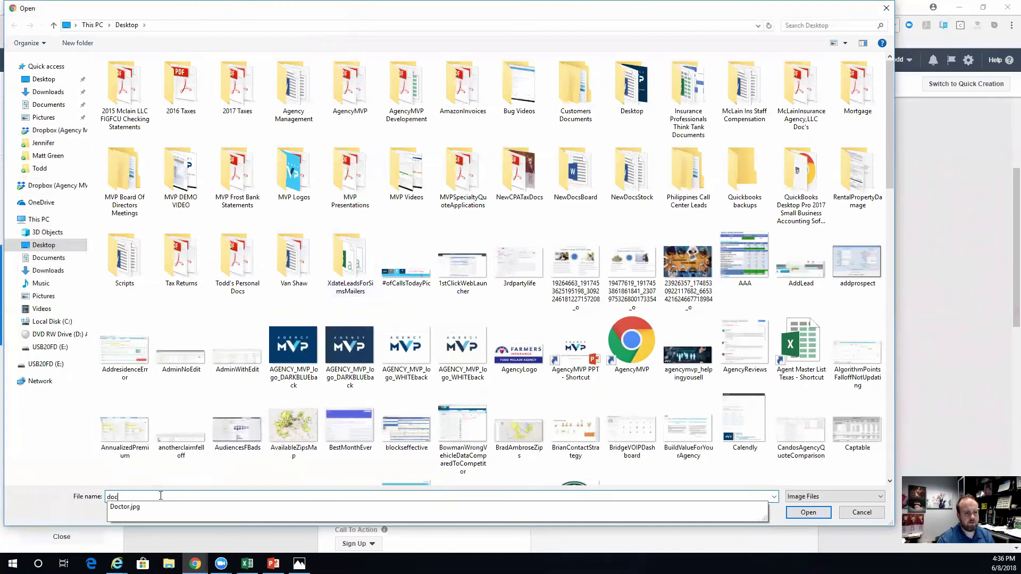
left_click(155, 507)
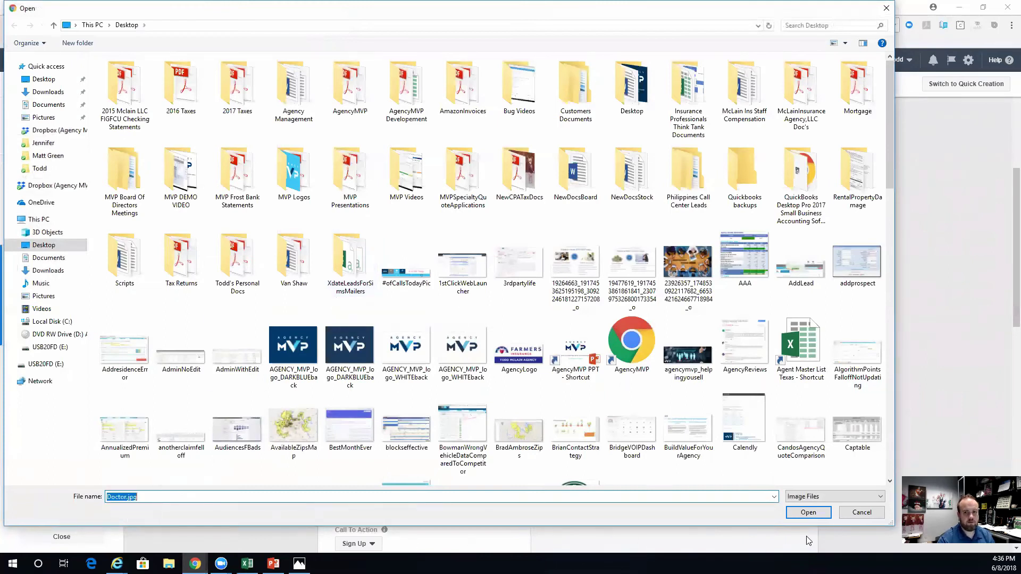
left_click(808, 512)
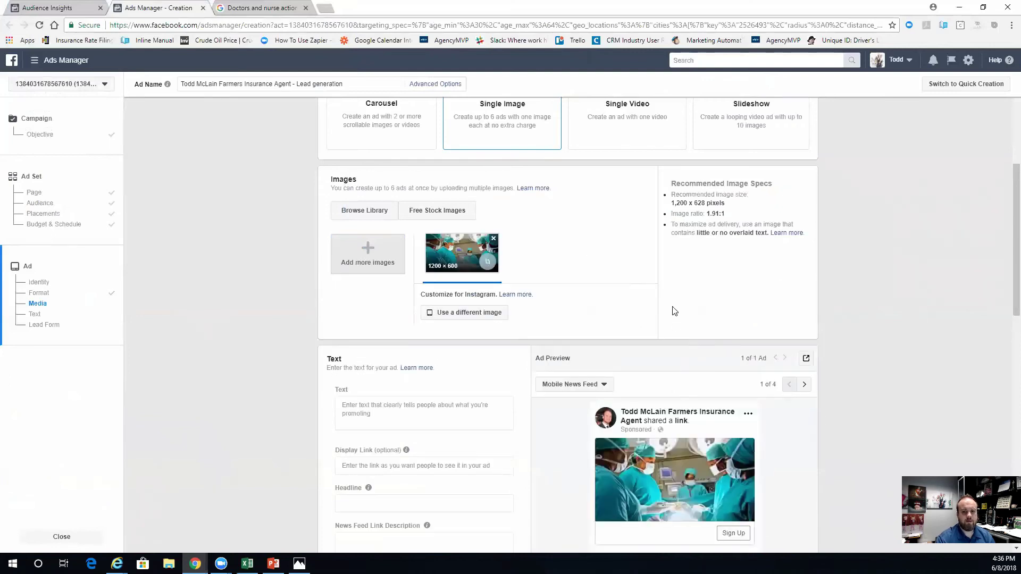
- Review the uploaded image in the Mobile News Feed preview and briefly revisit the image search results
scroll(673, 298, "down", 3)
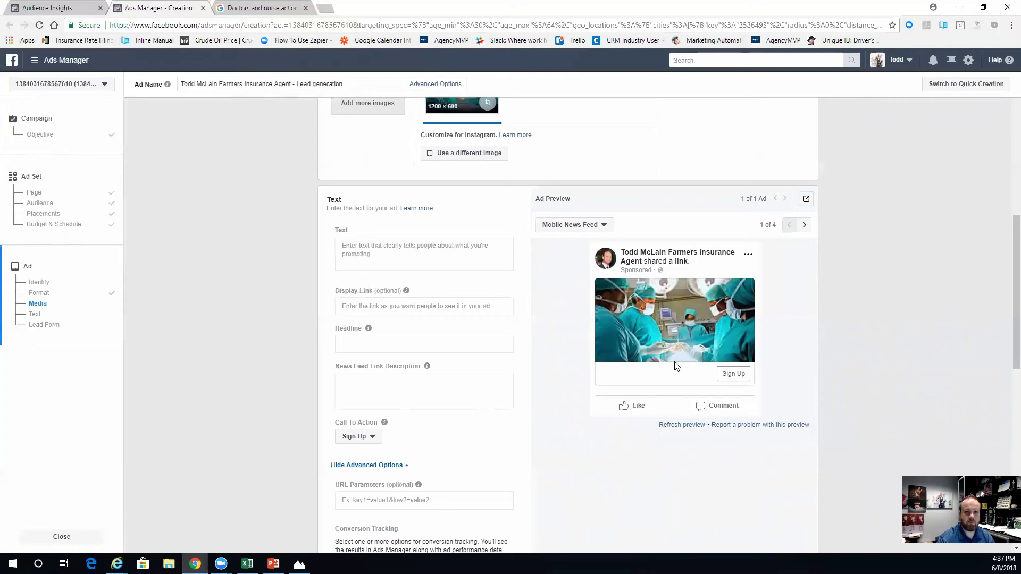
left_click(296, 8)
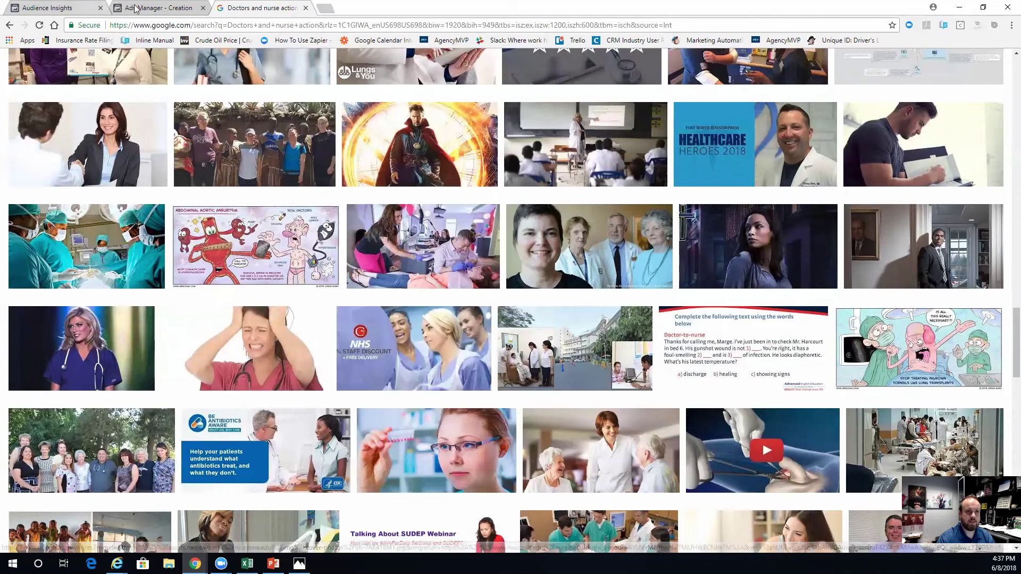
left_click(159, 9)
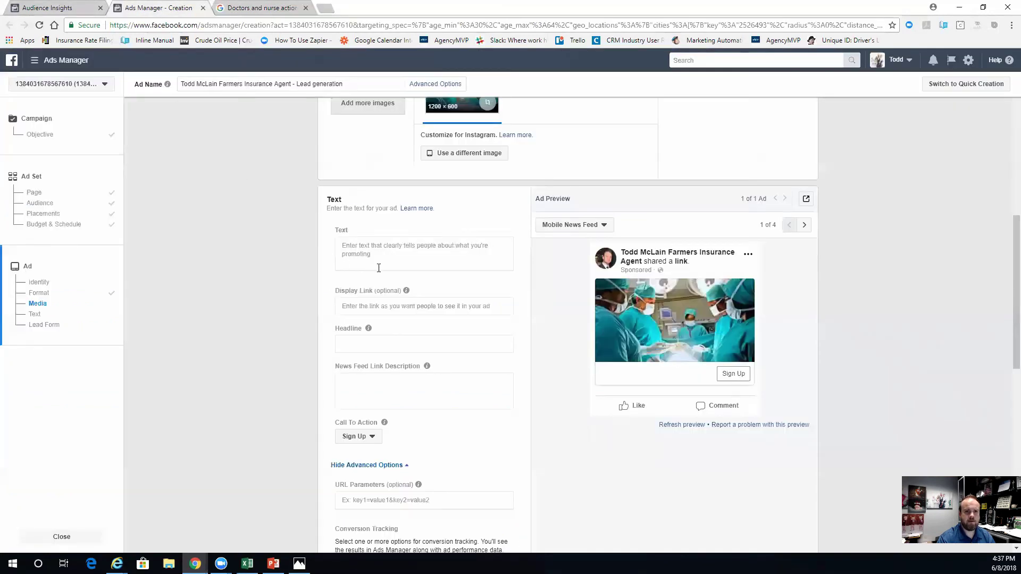
- Enter ad text "***Attention Doctors & Registered Nurses***", a blank line and "You save lives, the least we can do at Farmers is save you an extra 10%!"
left_click(381, 250)
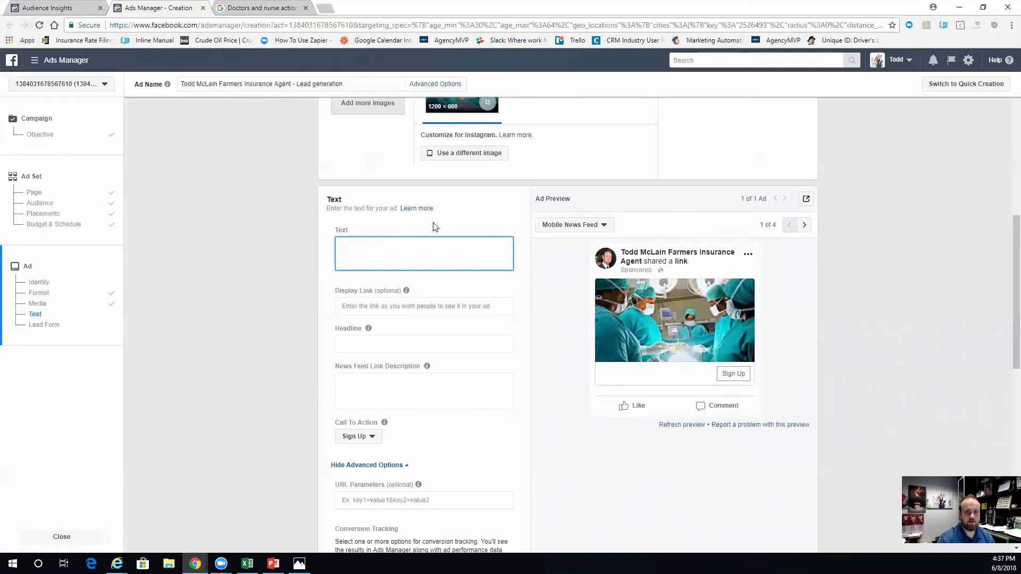
type("***Atten")
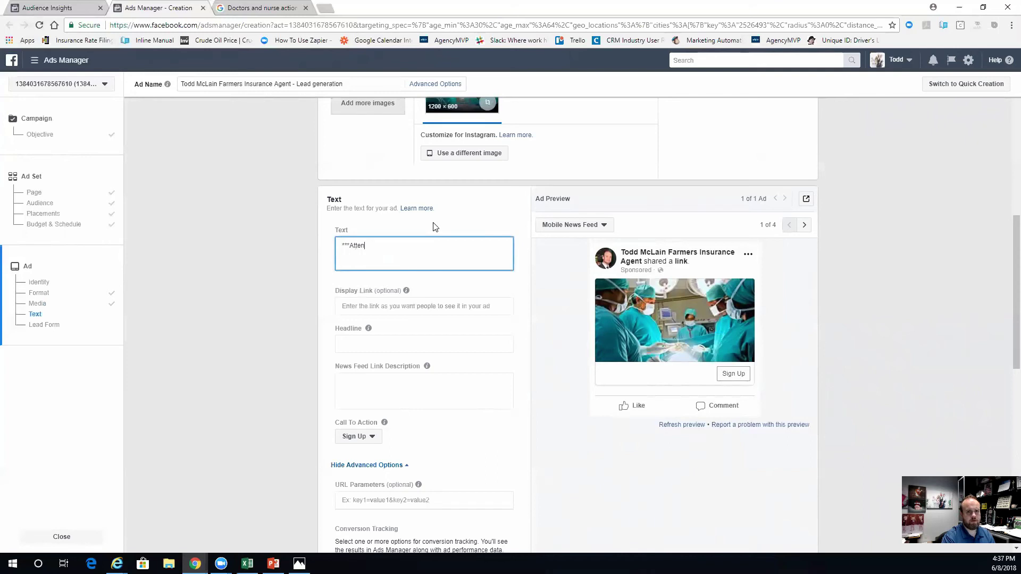
type("tion Doctors & Reg Nurses***")
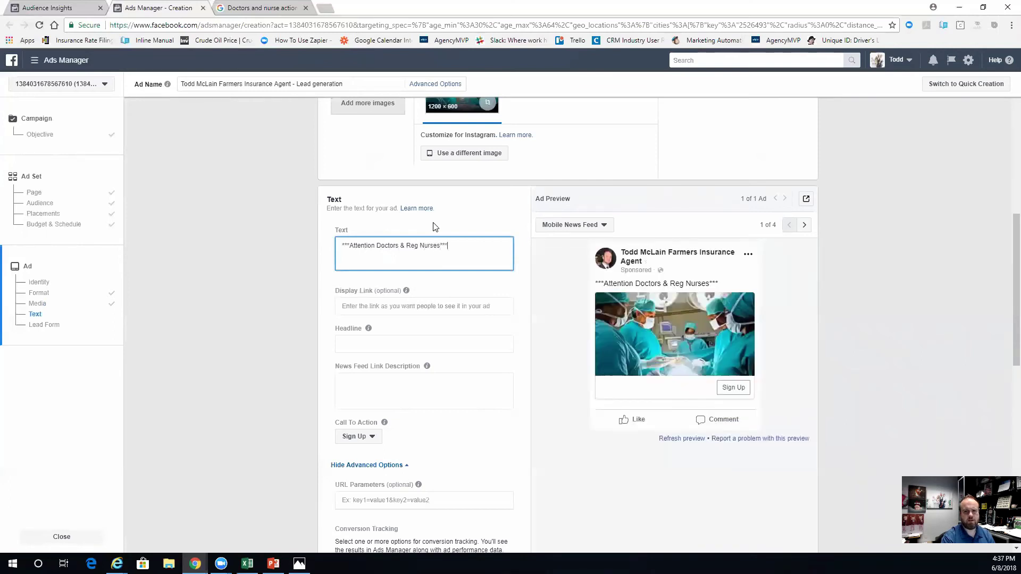
key("Return")
key("Return")
type("You s")
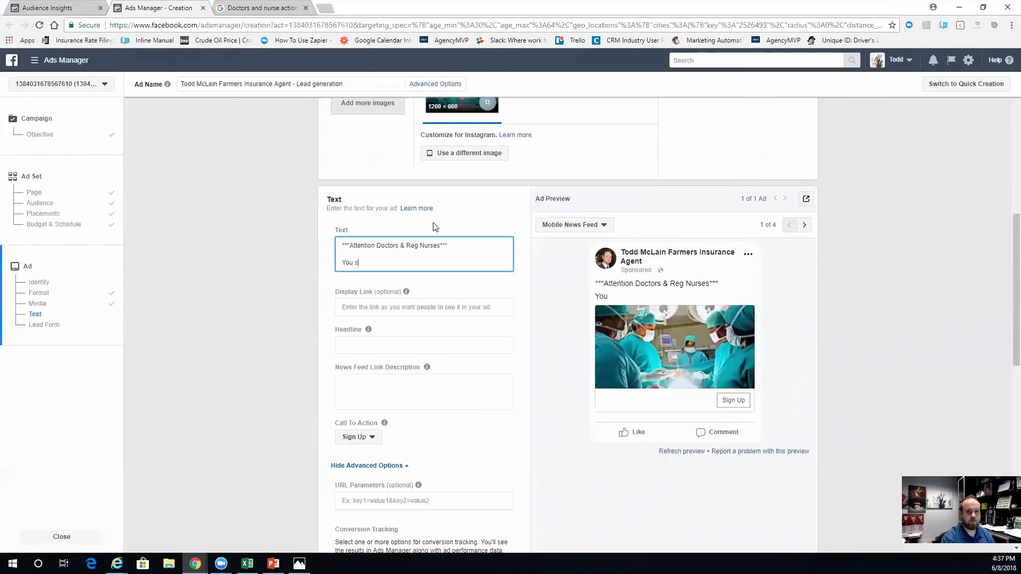
type("ave lives, the least we can do at Farmers is s")
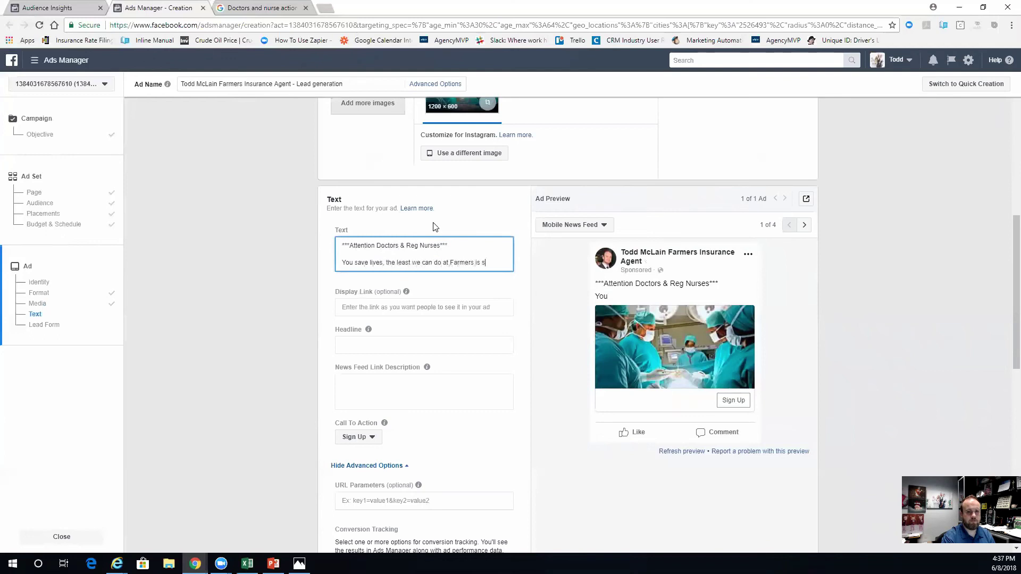
type("ave you an extra 10%!")
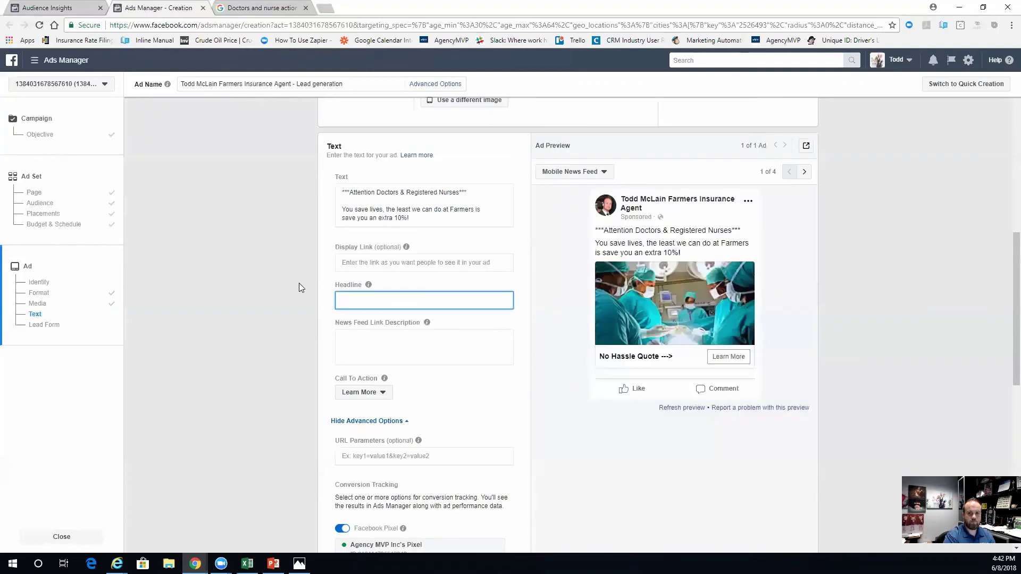
- Set the ad headline to "Click Get Quote for 10% off!" and the call to action to Get Quote
type("Click Get Quote for 10% off!")
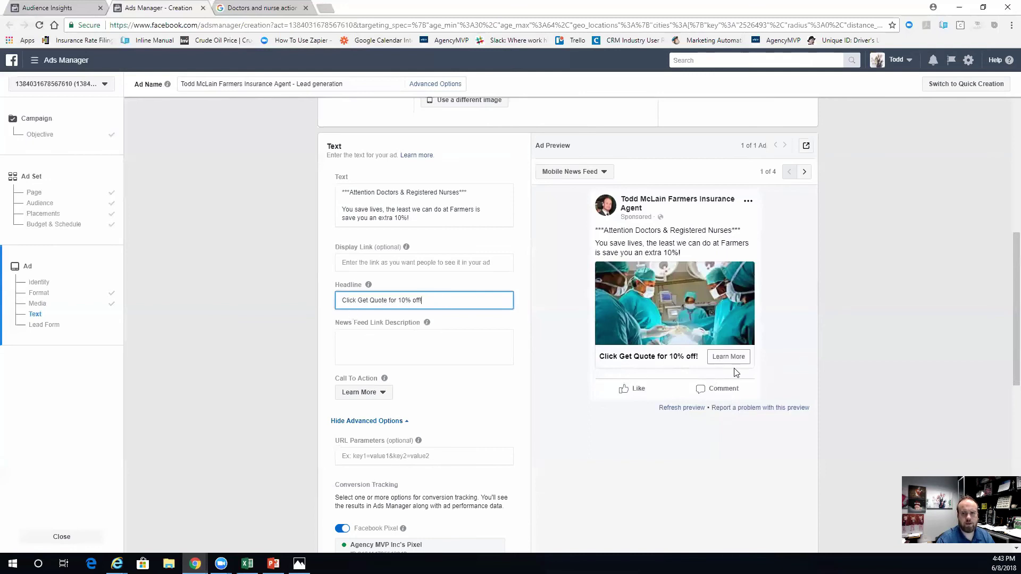
left_click(379, 394)
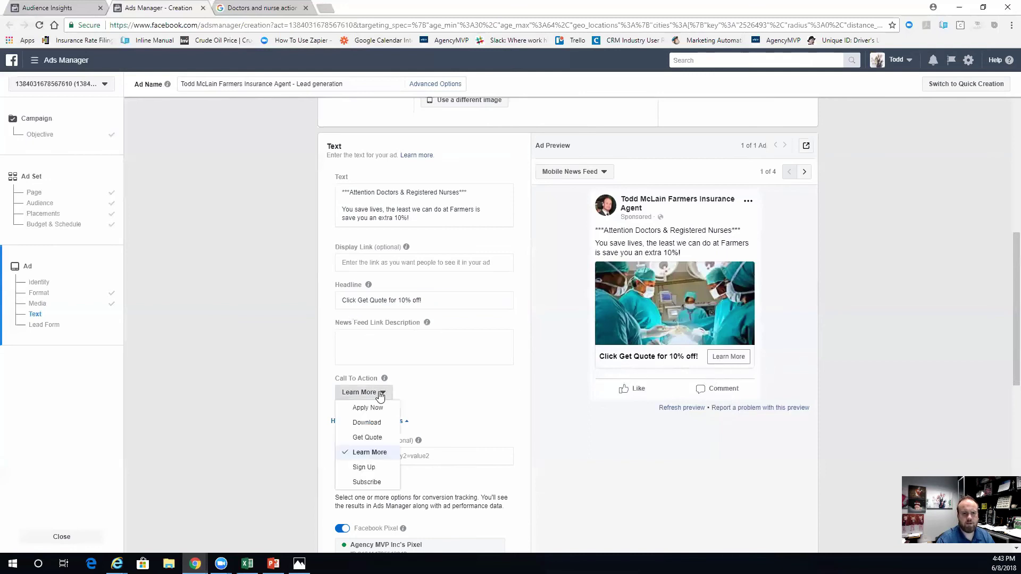
left_click(382, 438)
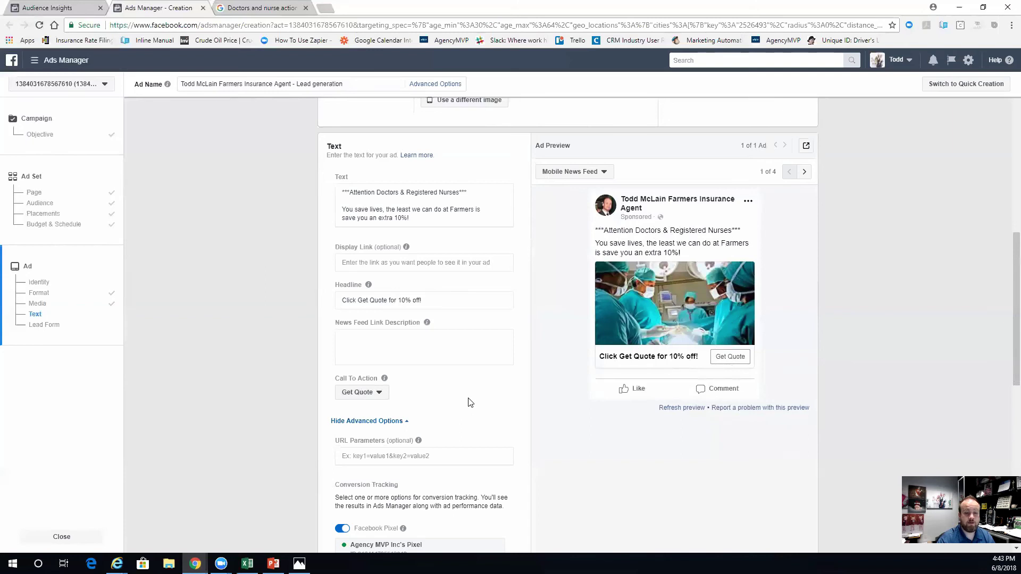
- Enter "No Hassle, No Spam, Quick Quote." as the News Feed link description
scroll(470, 403, "down", 4)
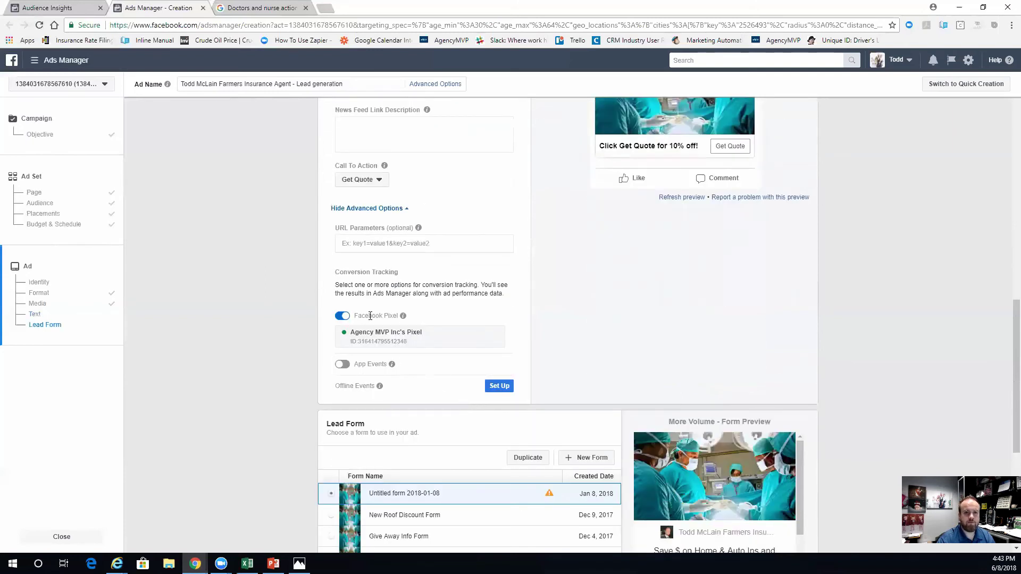
scroll(370, 316, "up", 3)
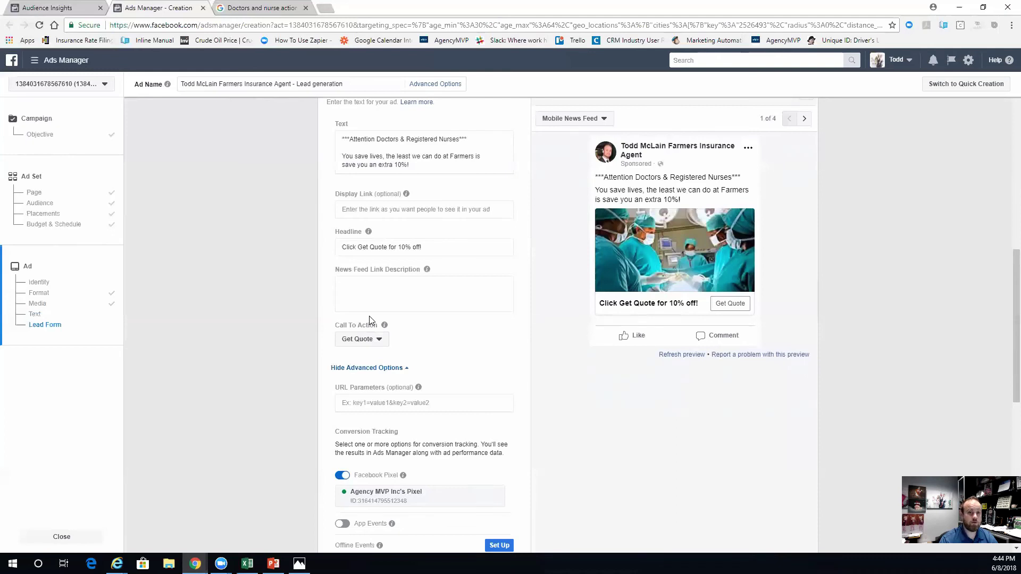
left_click(391, 294)
type("No Hassle, No Spam, Just Savings.")
type("Quick Quote")
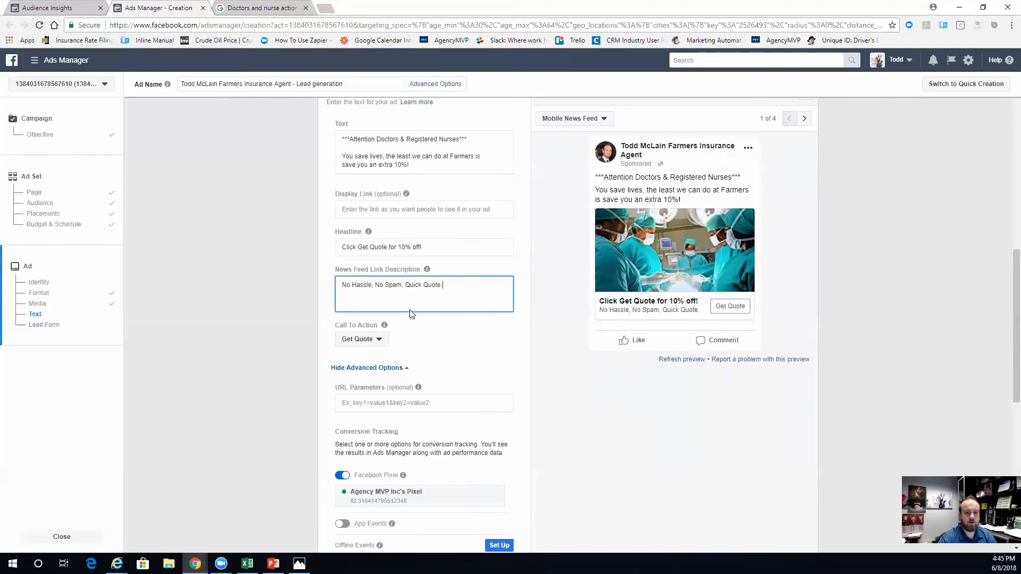
- Preview the Registered Nurse lead form and examine its intro text and contact questions
scroll(409, 313, "down", 7)
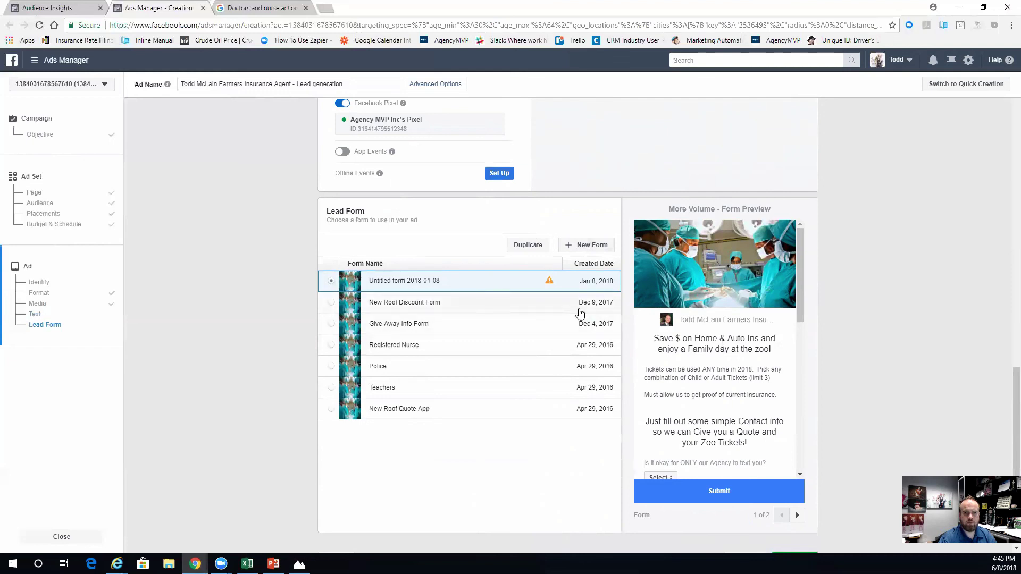
left_click(451, 344)
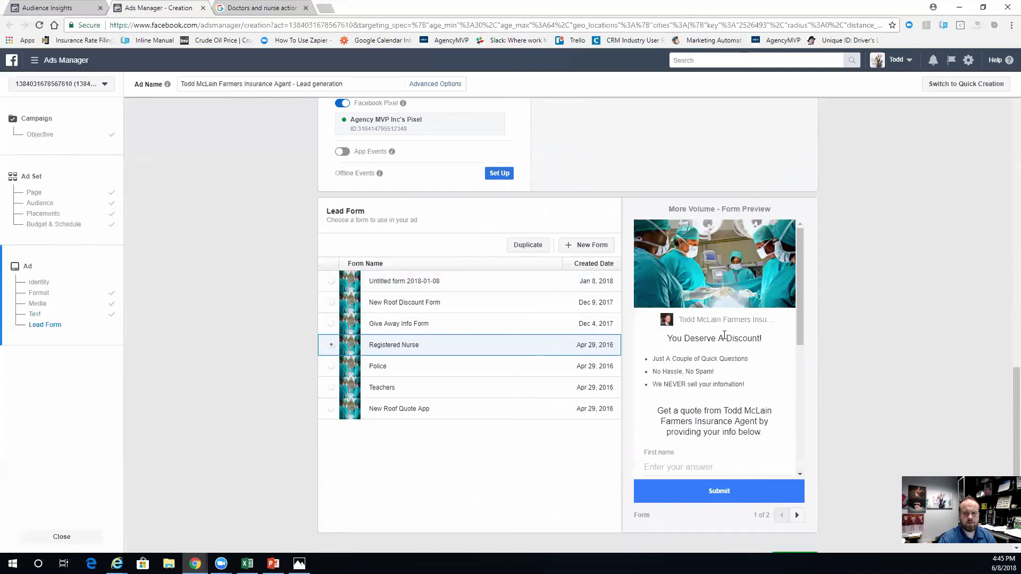
scroll(734, 370, "down", 3)
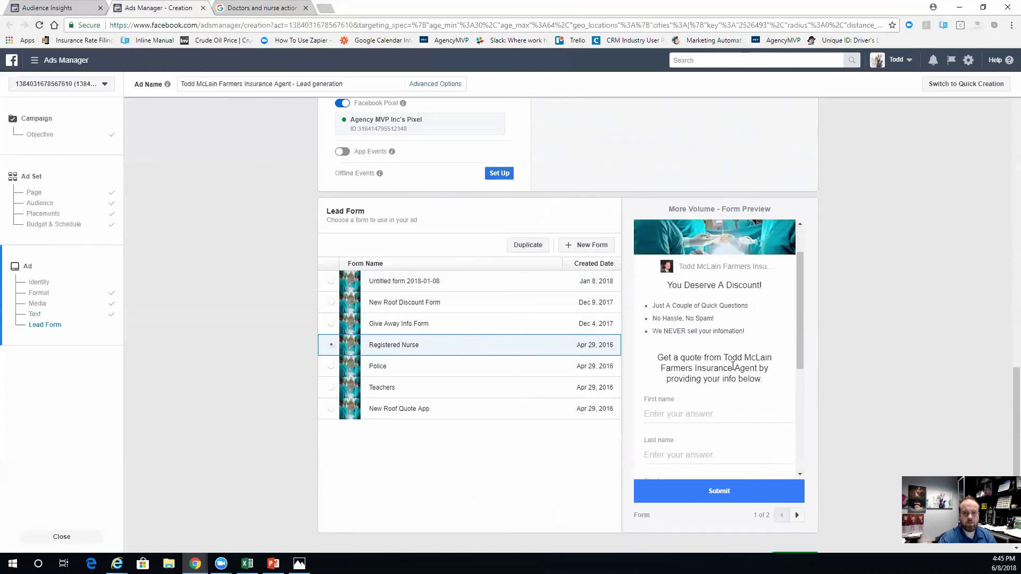
scroll(680, 361, "down", 5)
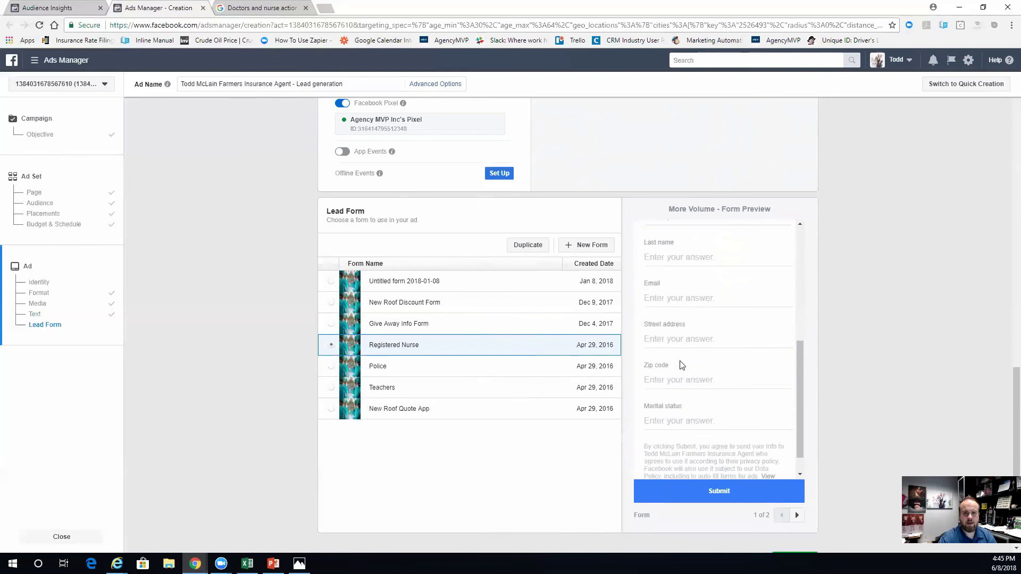
scroll(661, 290, "up", 5)
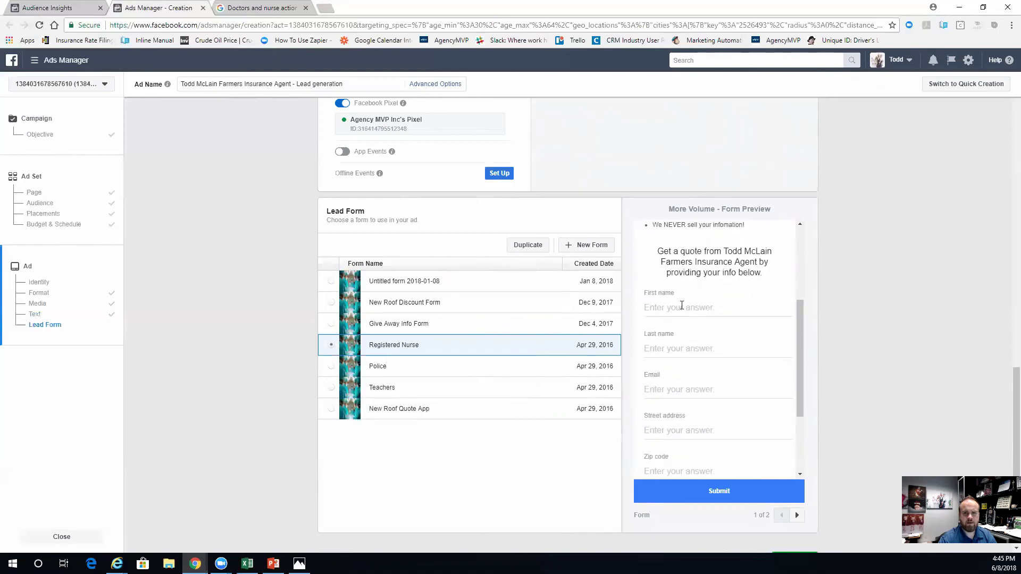
scroll(686, 340, "down", 3)
scroll(690, 359, "down", 1)
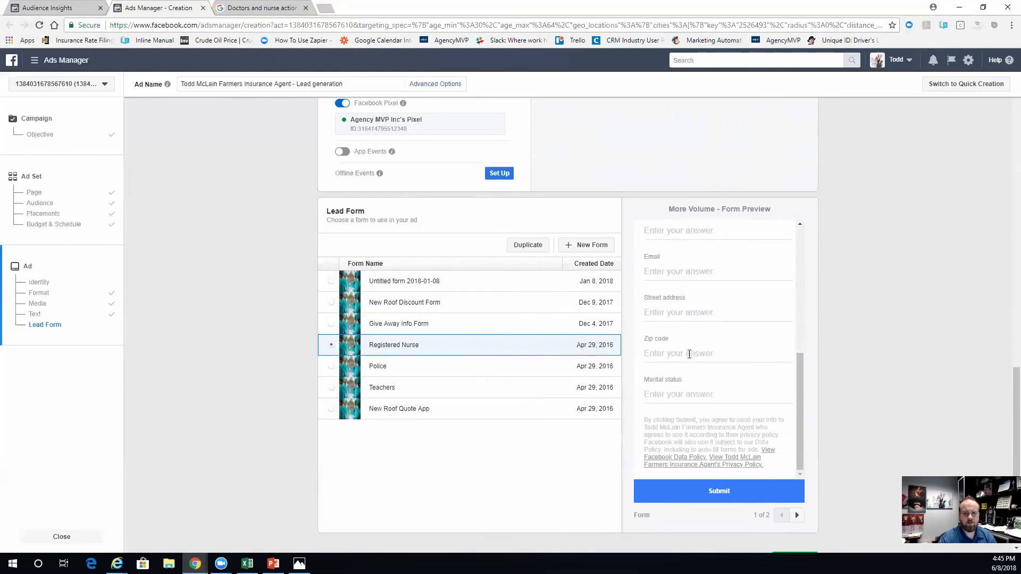
scroll(689, 355, "up", 5)
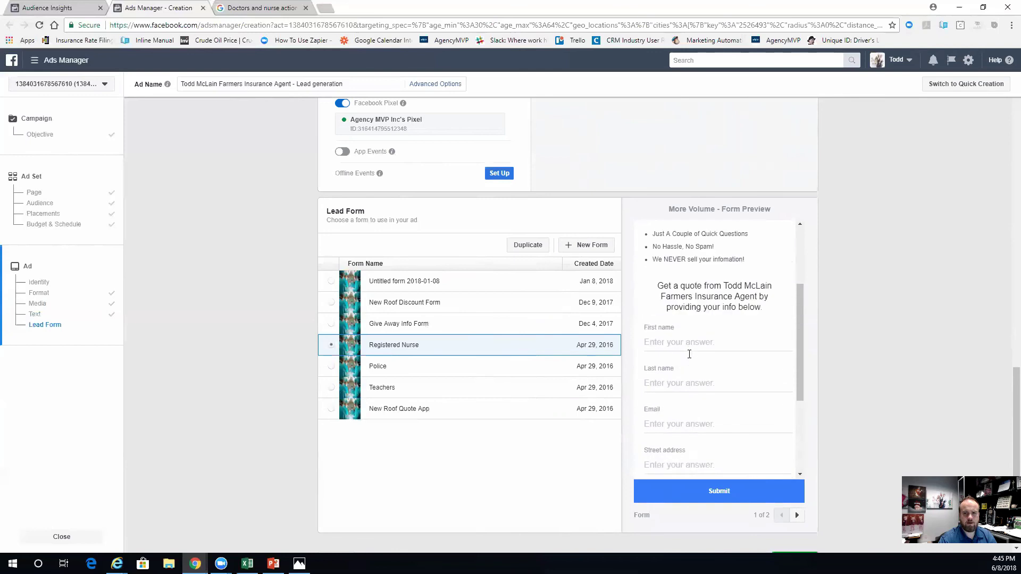
- Select the lead form "Untitled form 2018-01-08" for the ad and review its questions in the form preview
left_click(527, 283)
scroll(767, 381, "down", 5)
scroll(766, 381, "up", 1)
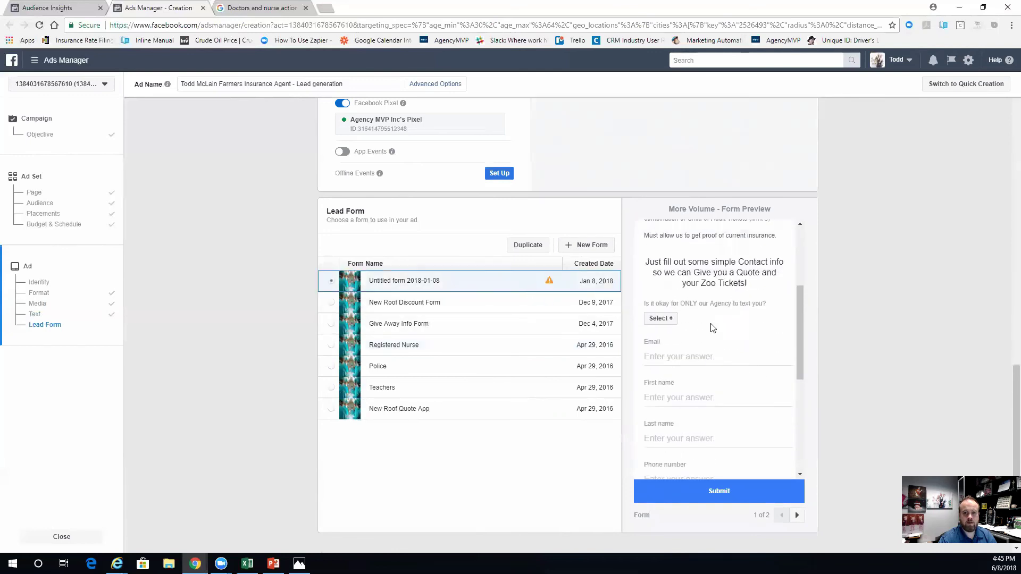
left_click(668, 322)
scroll(627, 344, "down", 2)
scroll(750, 328, "down", 3)
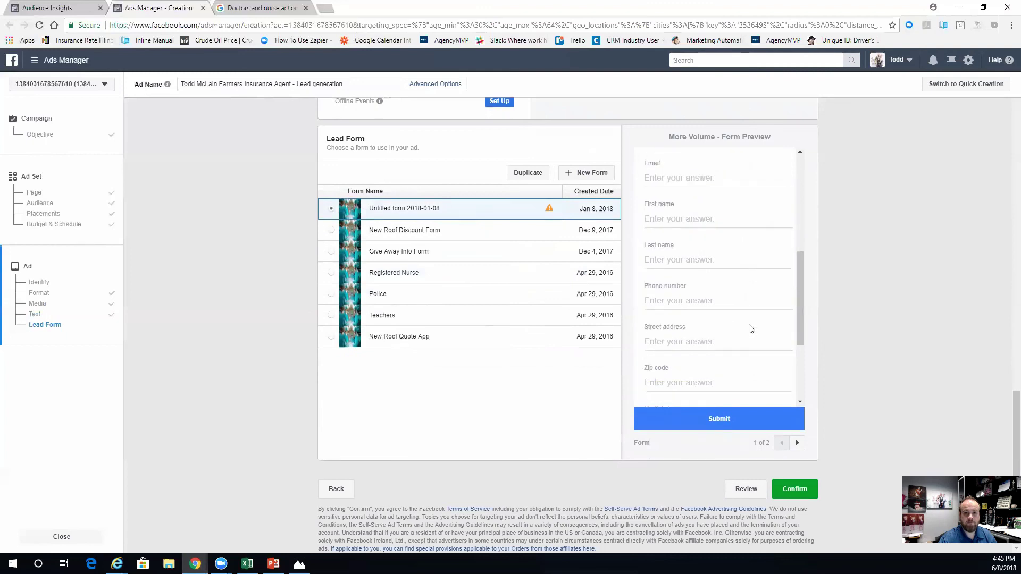
scroll(721, 287, "down", 2)
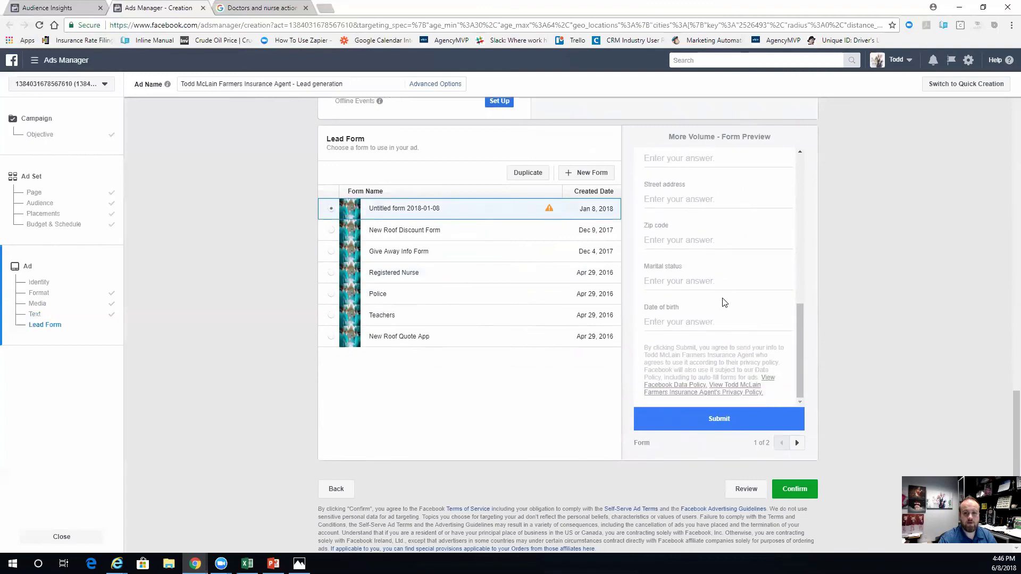
scroll(724, 331, "up", 3)
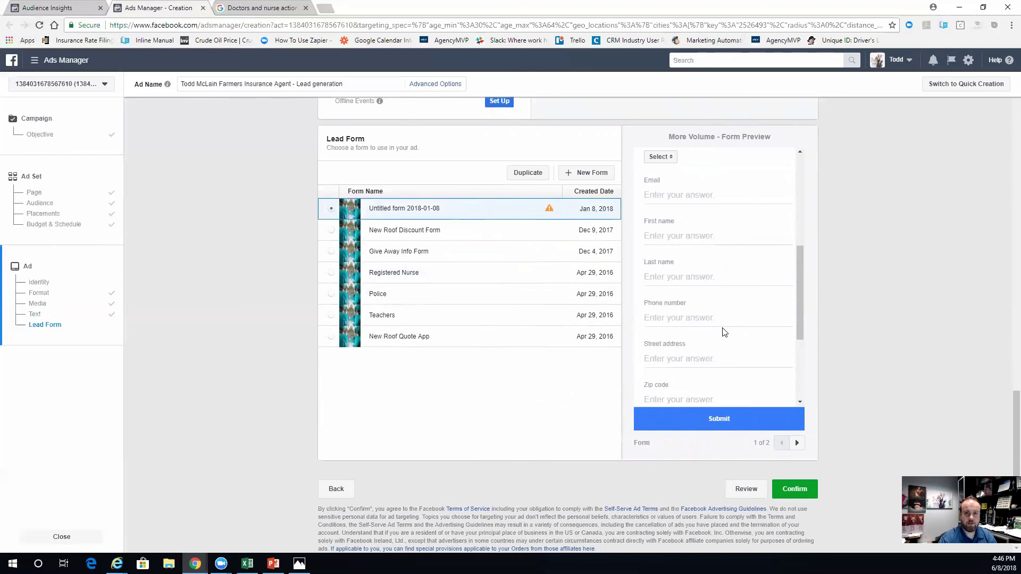
scroll(724, 332, "up", 1)
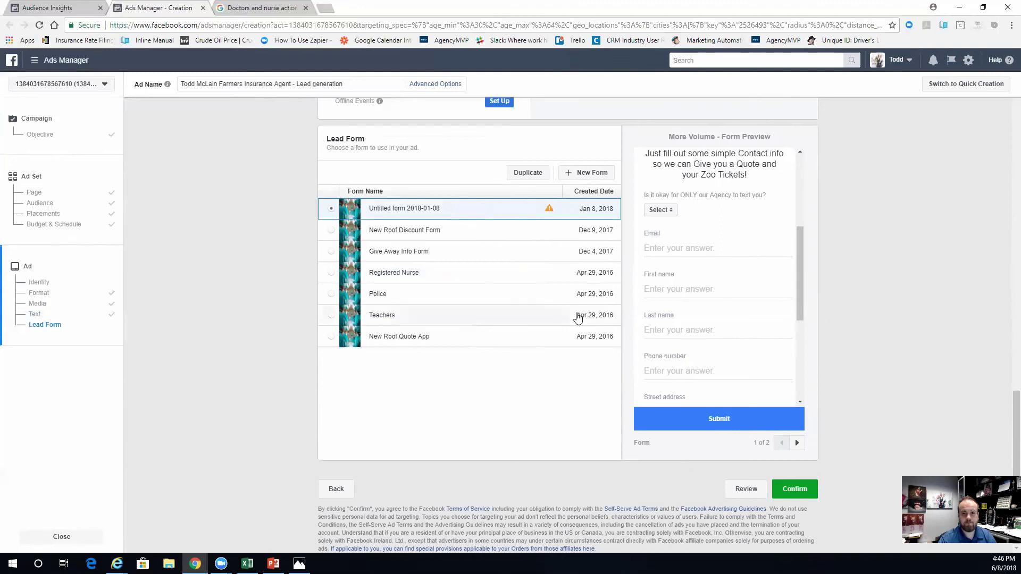
- Check the ad setup once more and confirm the lead generation ad for submission
scroll(566, 431, "up", 4)
scroll(805, 446, "down", 4)
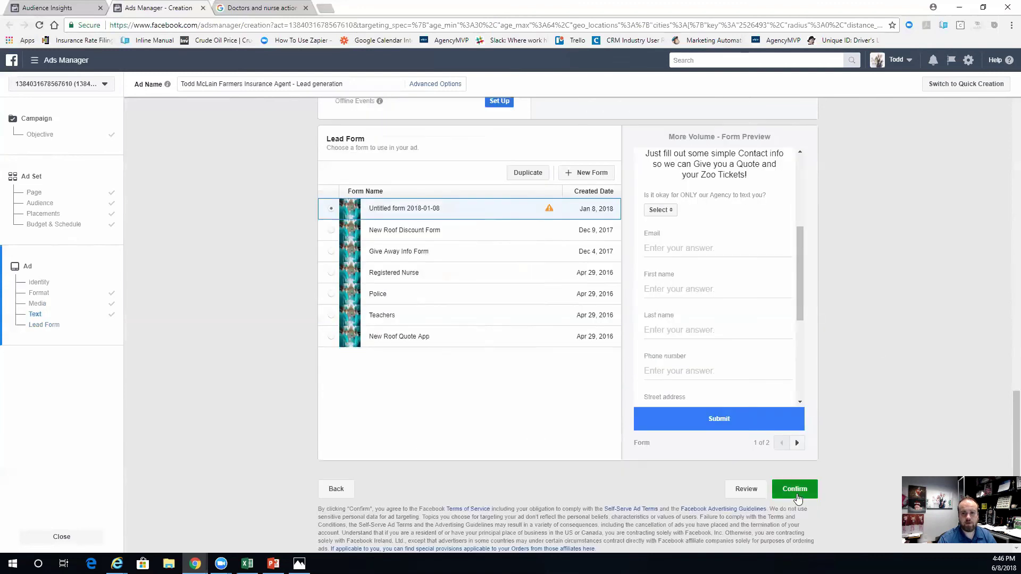
left_click(798, 495)
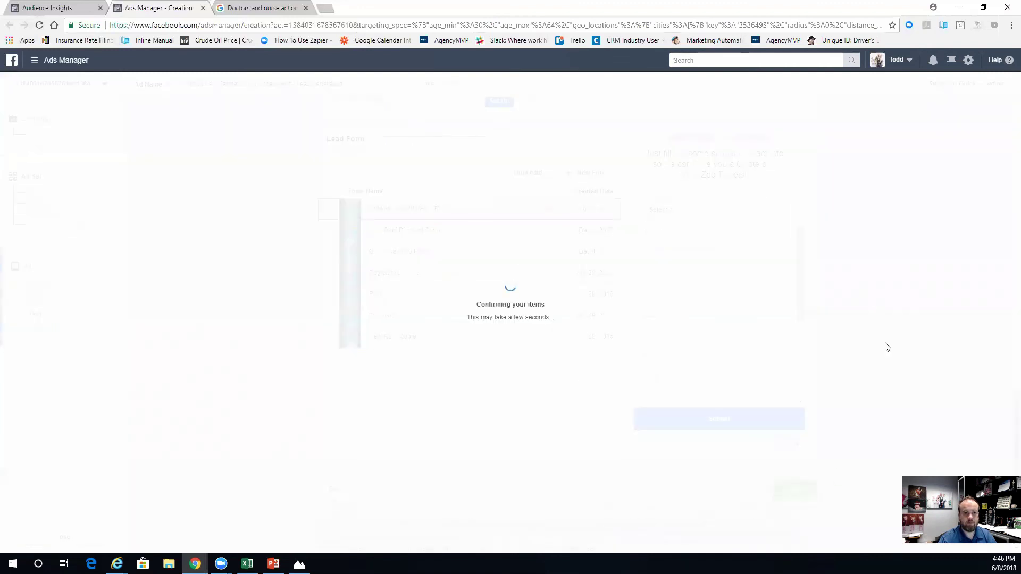